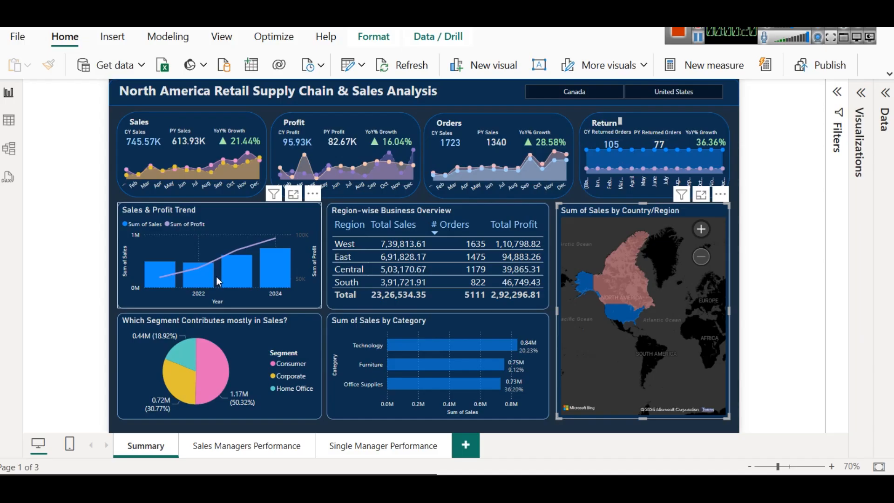
Step: Review the Sales Managers Performance and Single Manager Performance pages, and show the fields behind the Highest Sales card
{"action": "left_click", "coordinate": [250, 449]}
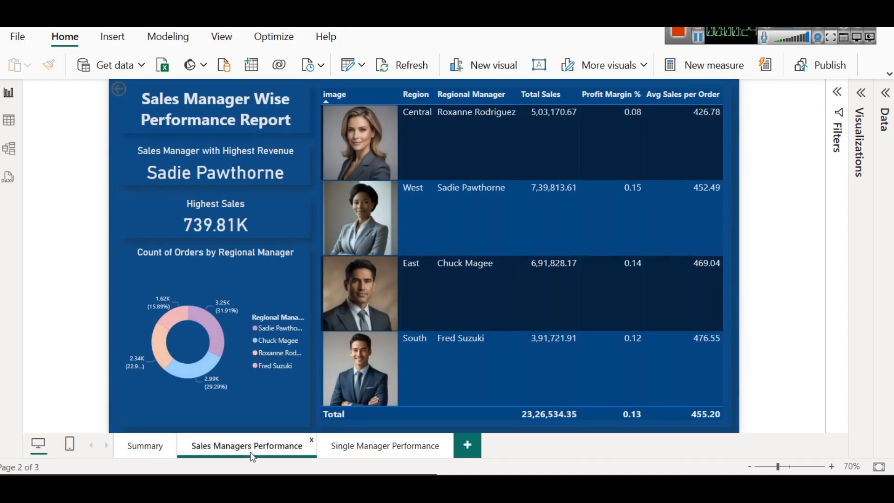
{"action": "left_click", "coordinate": [353, 454]}
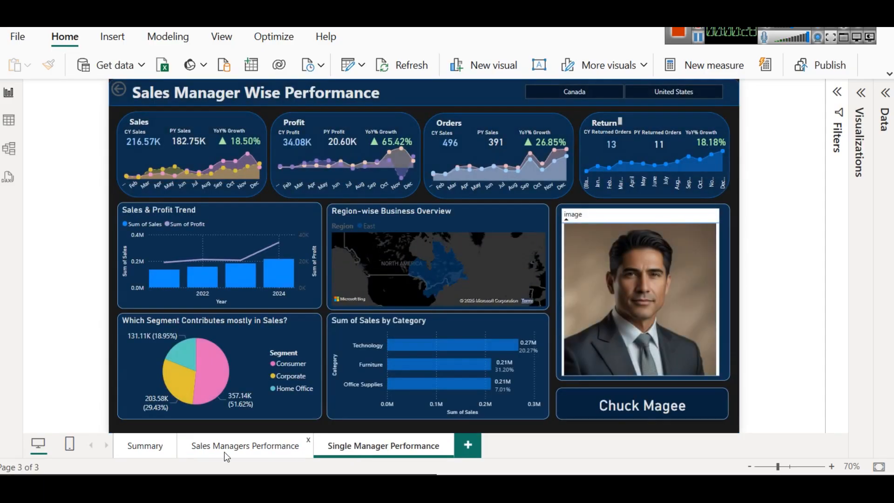
{"action": "left_click", "coordinate": [225, 454]}
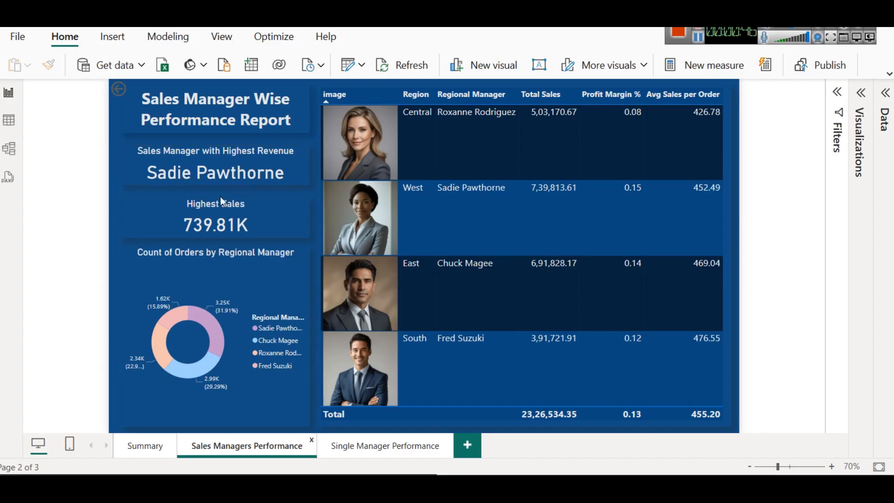
{"action": "left_click", "coordinate": [209, 216]}
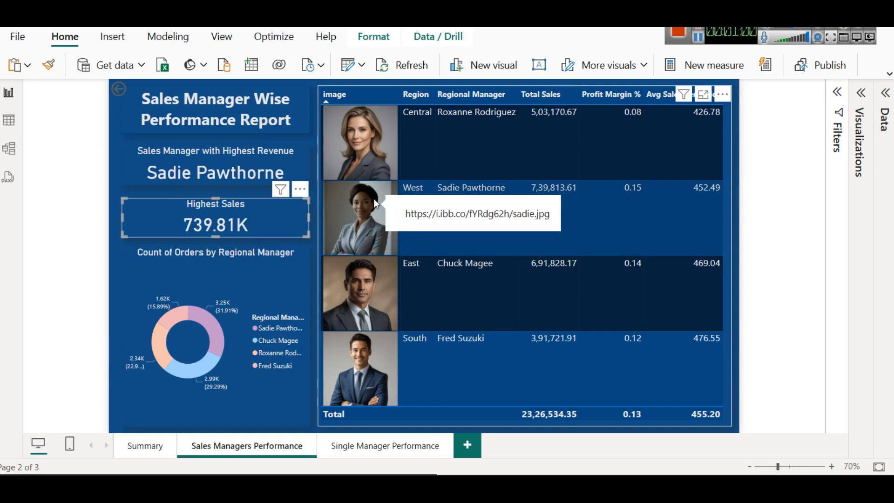
{"action": "left_click", "coordinate": [865, 94]}
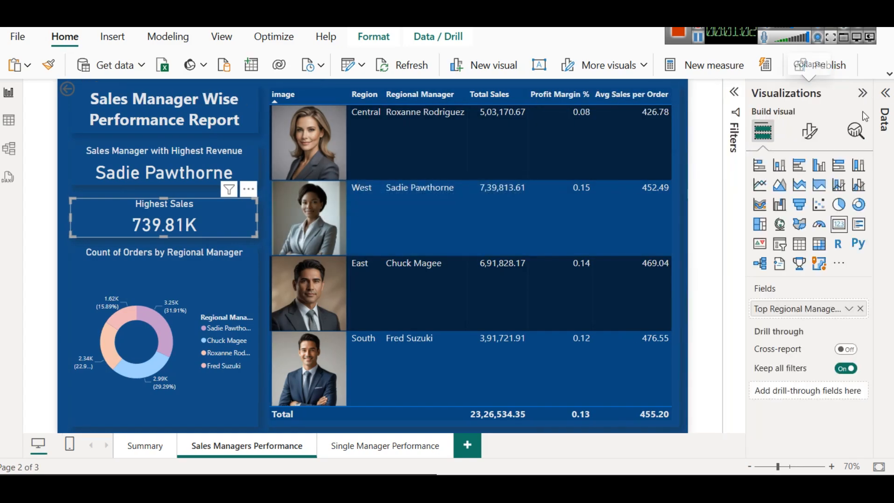
Step: Sort the sales managers table by image in descending order, and cross-filter the page by the South row before clearing the selection
{"action": "left_click", "coordinate": [322, 93]}
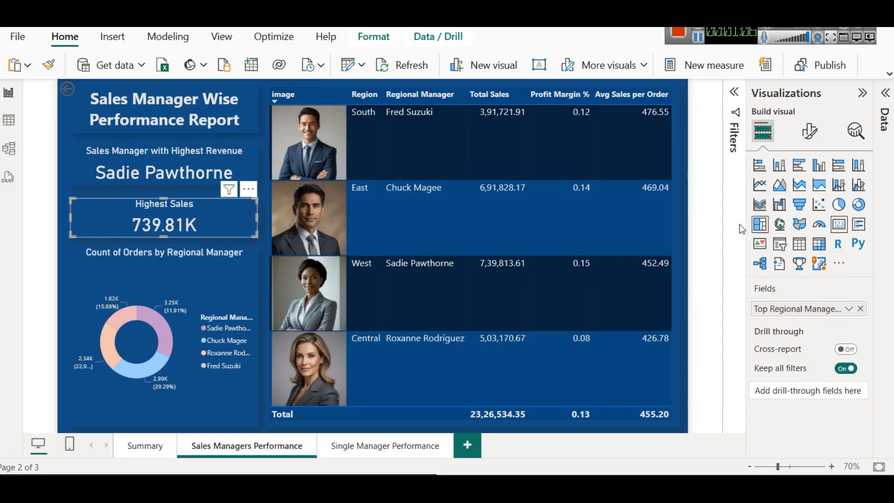
{"action": "left_click", "coordinate": [527, 83]}
{"action": "left_click", "coordinate": [558, 155]}
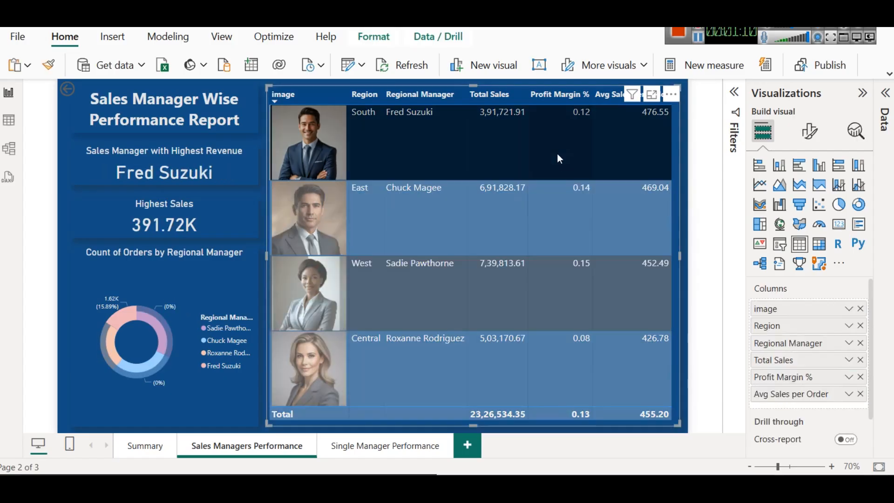
{"action": "left_click", "coordinate": [558, 155]}
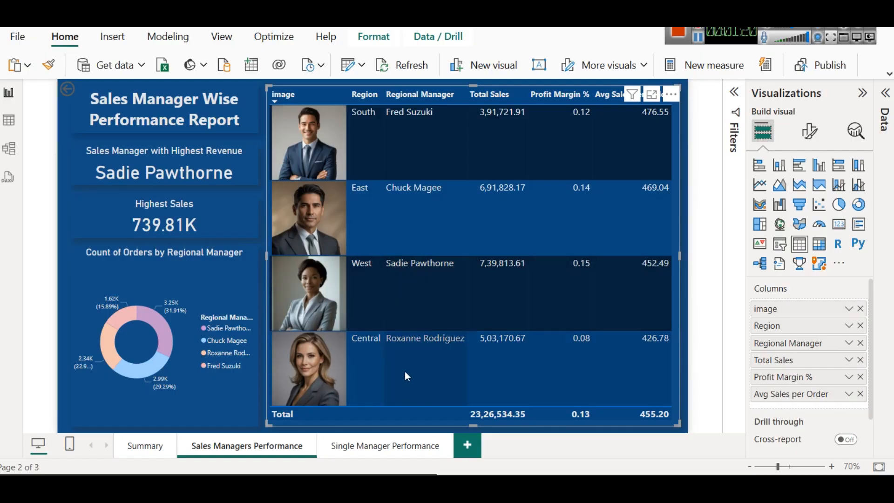
Step: Drill through from the Central region's manager in the table to the Single Manager Performance page
{"action": "right_click", "coordinate": [405, 341]}
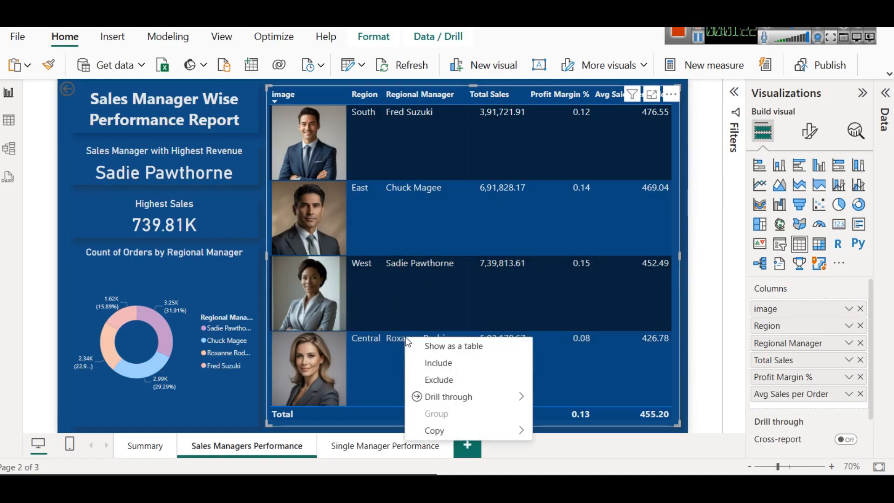
{"action": "mouse_move", "coordinate": [454, 397]}
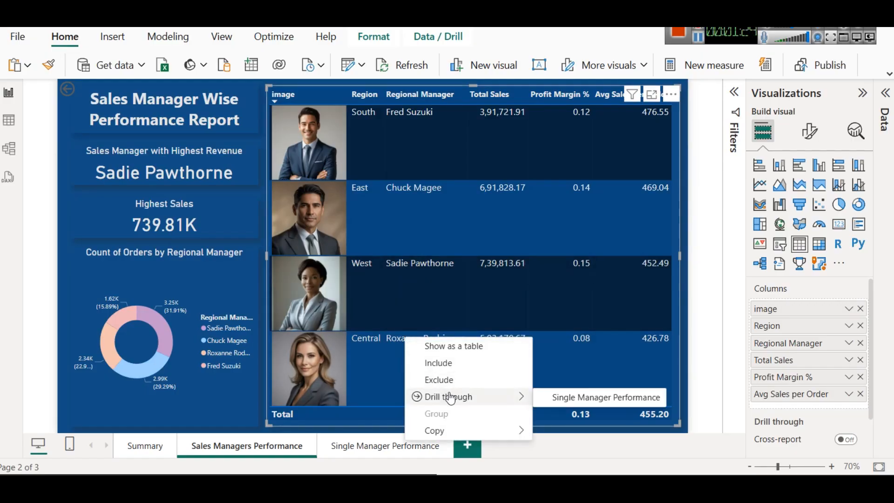
{"action": "left_click", "coordinate": [600, 403]}
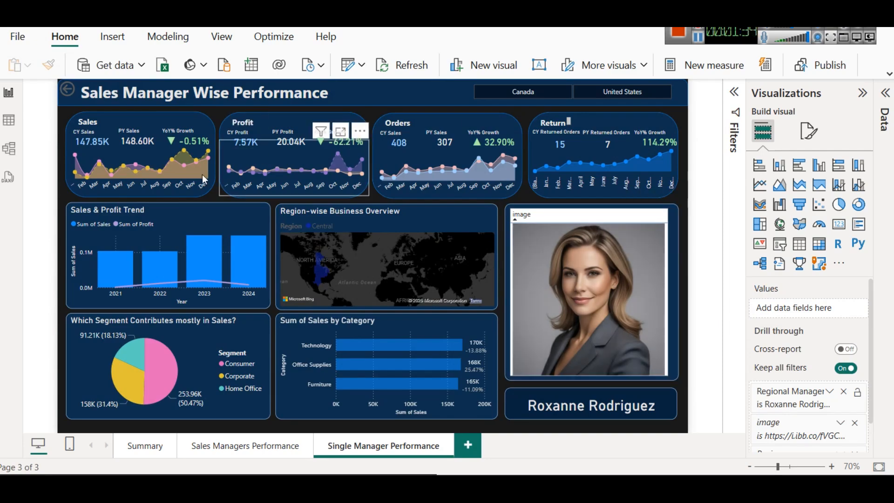
Step: Copy all visuals from the Summary page onto a new report page without keeping them in sync
{"action": "left_click", "coordinate": [140, 445]}
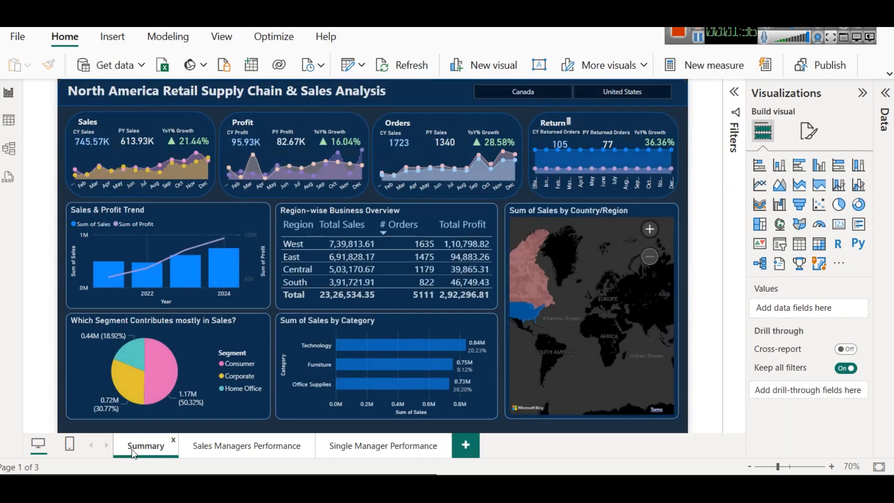
{"action": "left_click_drag", "start_coordinate": [597, 293], "coordinate": [644, 309]}
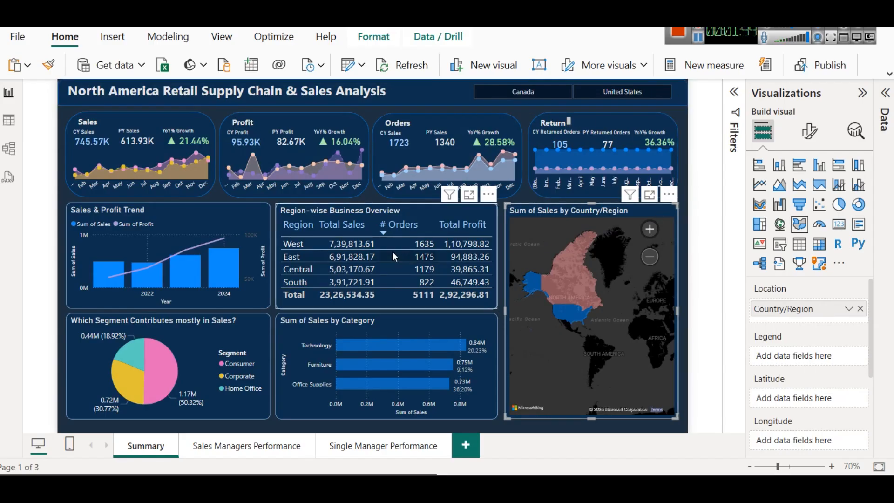
{"action": "left_click", "coordinate": [370, 111]}
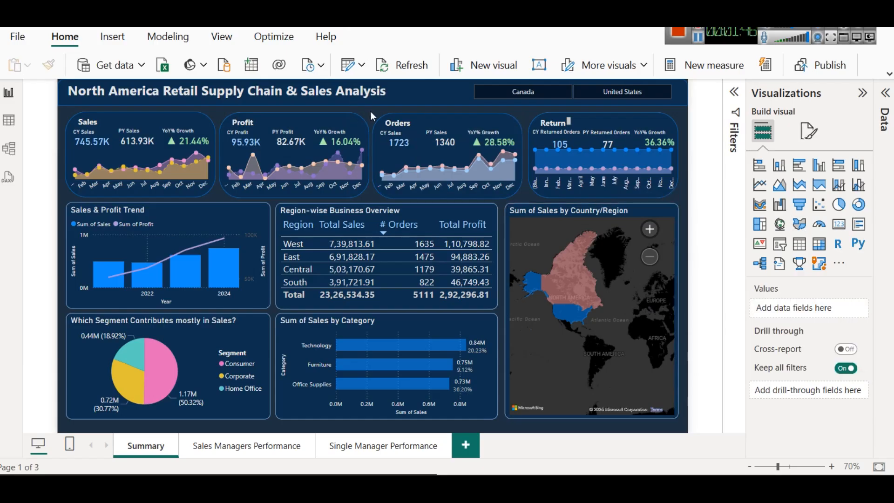
{"action": "key", "text": "ctrl+a"}
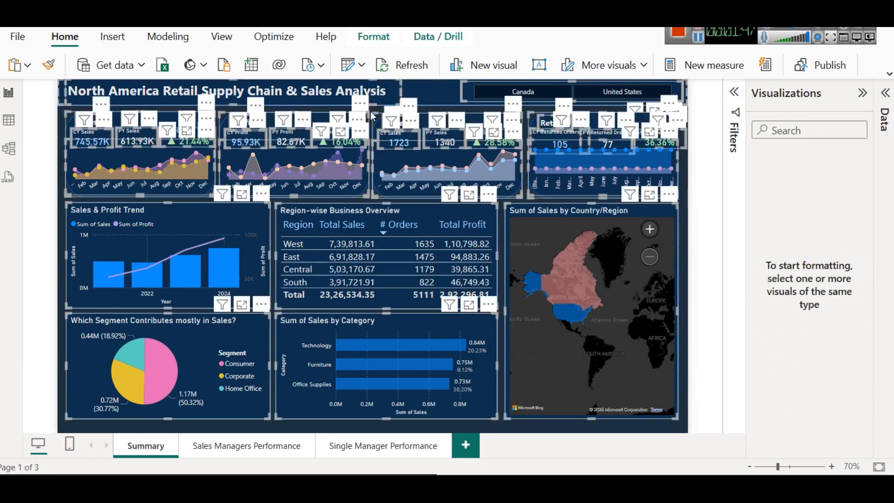
{"action": "left_click", "coordinate": [465, 445]}
{"action": "key", "text": "ctrl+v"}
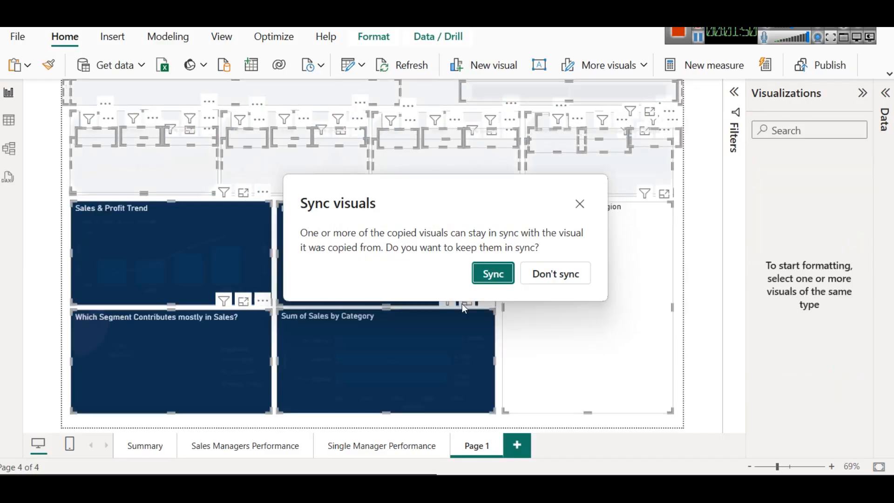
{"action": "left_click", "coordinate": [546, 273]}
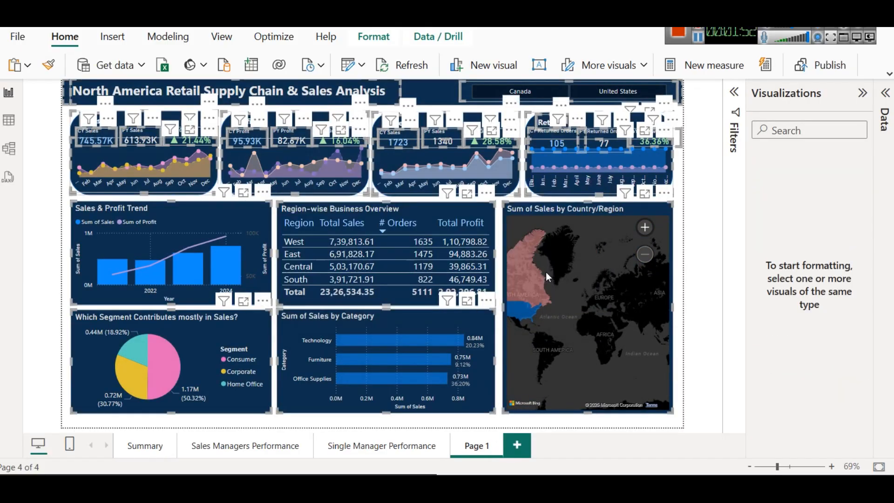
{"action": "left_click", "coordinate": [486, 421]}
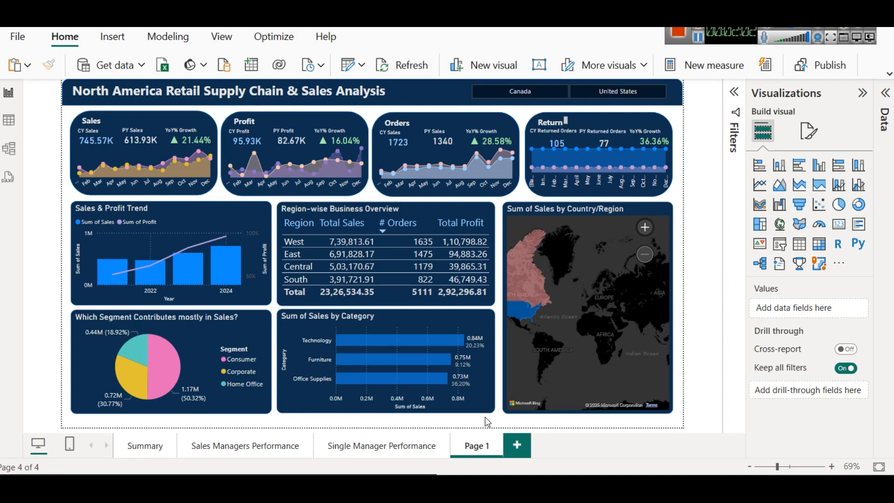
Step: Convert the new page's Sum of Sales by Country/Region map into a table and remove its Country/Region and Sum of Sales fields
{"action": "left_click", "coordinate": [582, 213]}
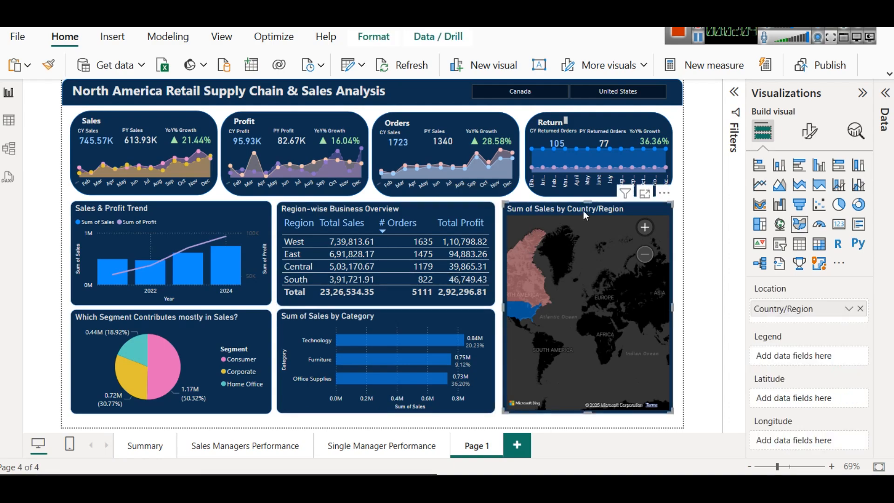
{"action": "key", "text": "Delete"}
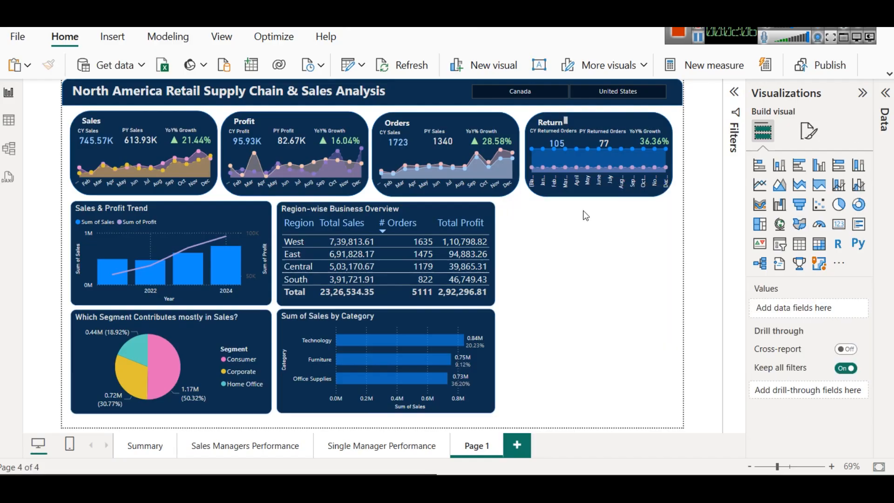
{"action": "key", "text": "ctrl+z"}
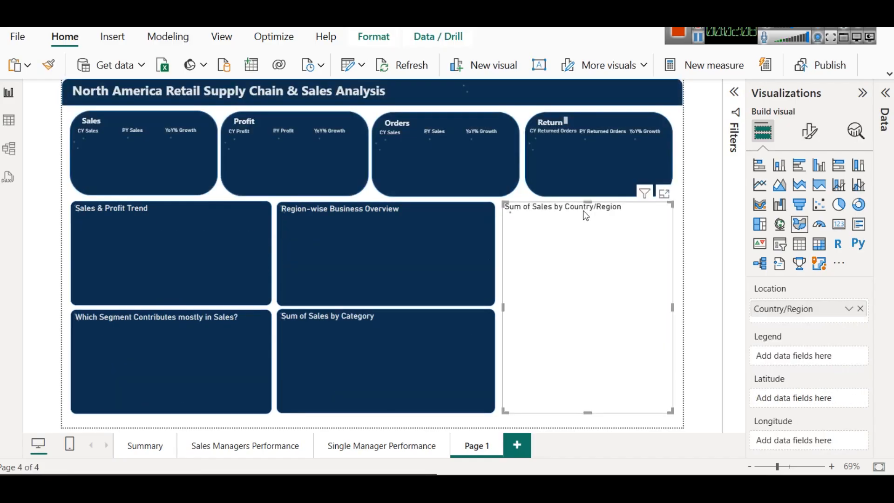
{"action": "left_click", "coordinate": [799, 243]}
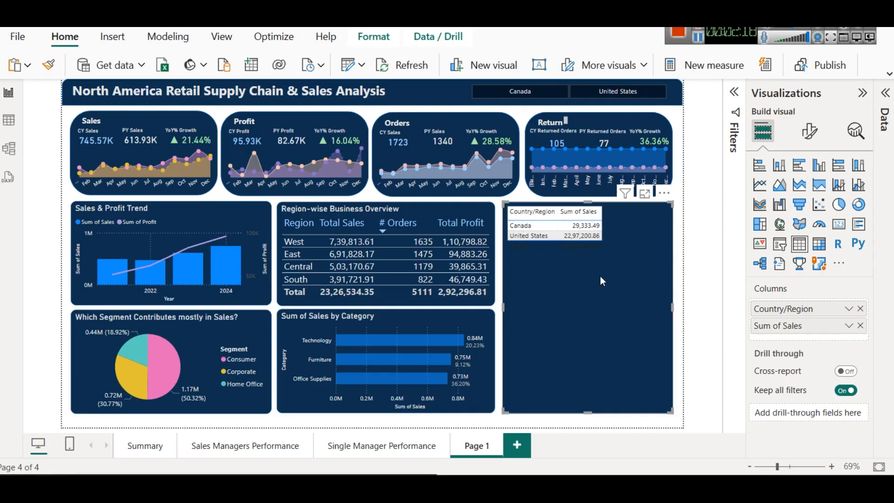
{"action": "left_click", "coordinate": [859, 325]}
{"action": "left_click", "coordinate": [859, 308]}
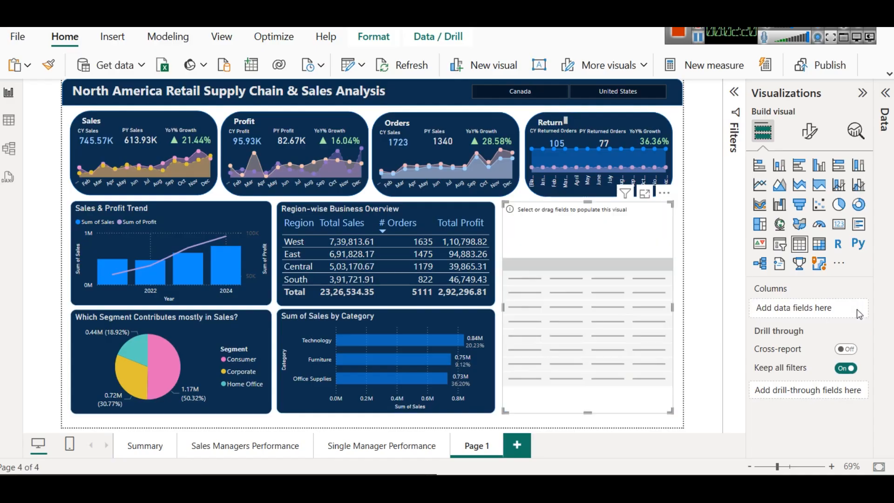
Step: List the People table's fields, and examine the Orders table's data across its columns, including Region
{"action": "left_click", "coordinate": [885, 103]}
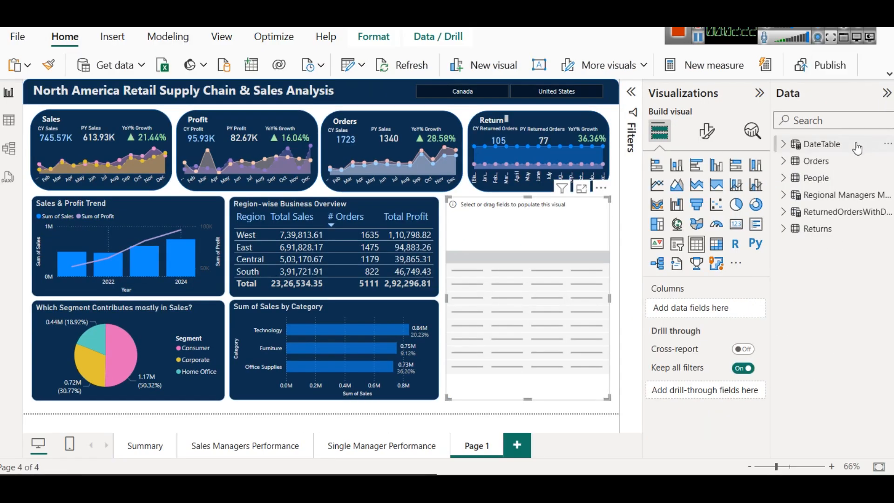
{"action": "left_click", "coordinate": [785, 177]}
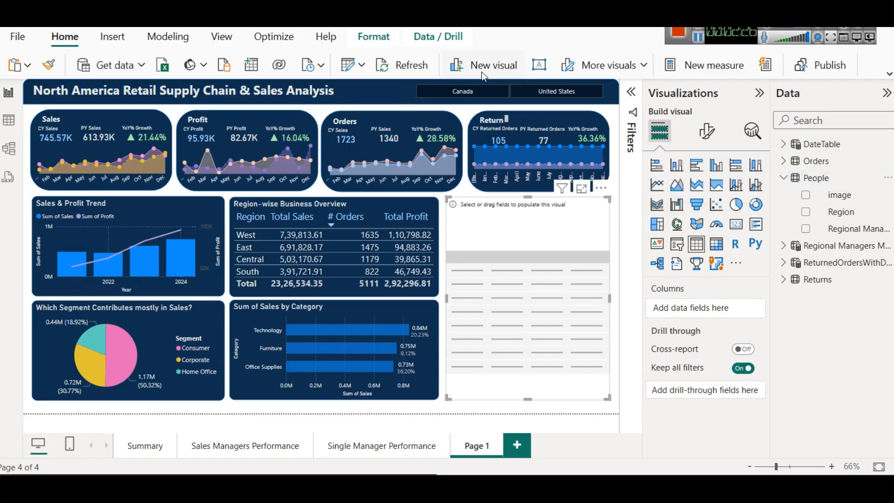
{"action": "left_click", "coordinate": [11, 121]}
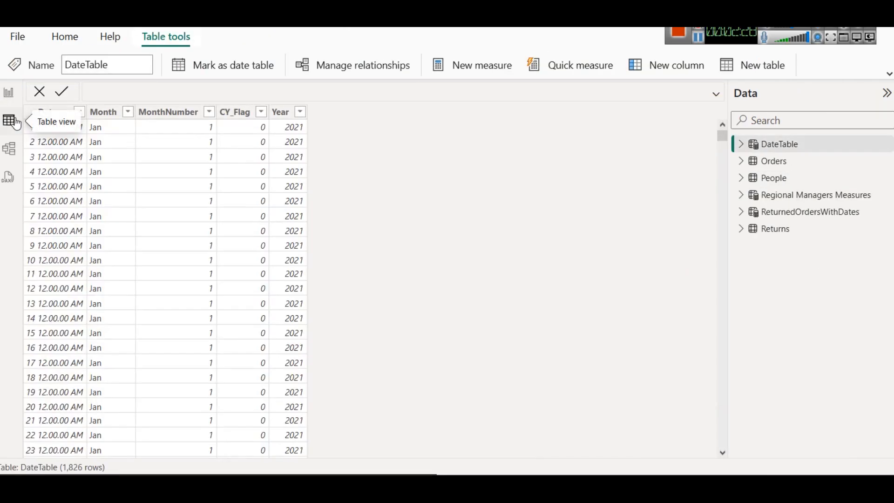
{"action": "left_click", "coordinate": [780, 162]}
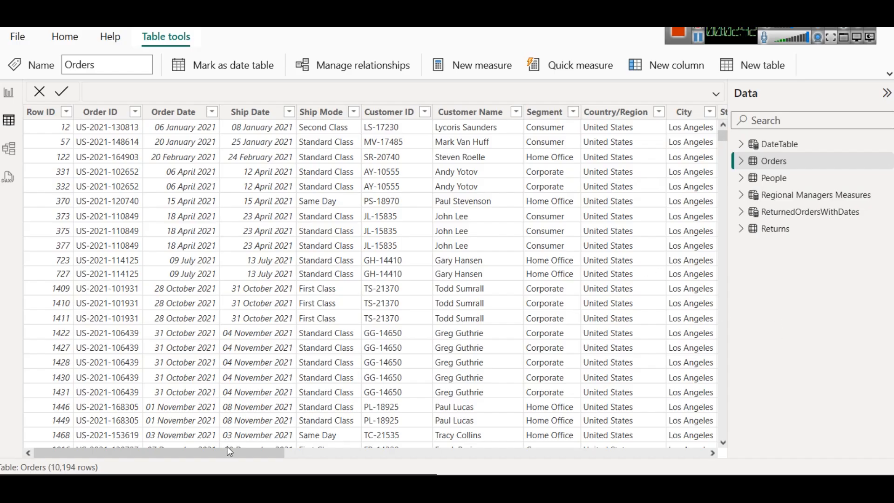
{"action": "left_click_drag", "start_coordinate": [237, 457], "coordinate": [447, 458]}
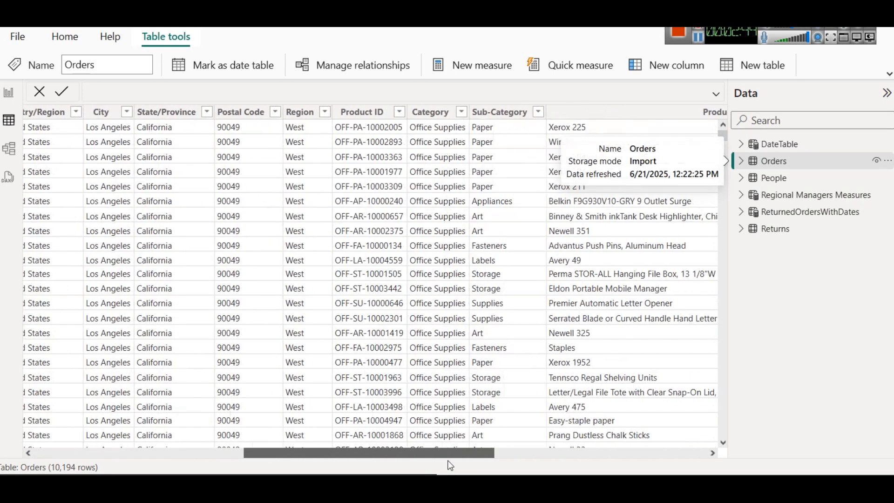
{"action": "left_click", "coordinate": [307, 119]}
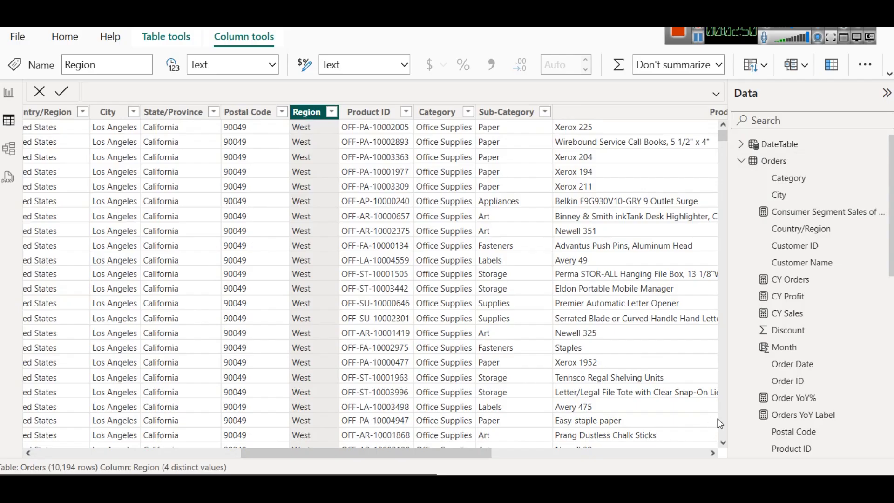
{"action": "scroll", "coordinate": [661, 460], "scroll_direction": "right", "scroll_amount": 5}
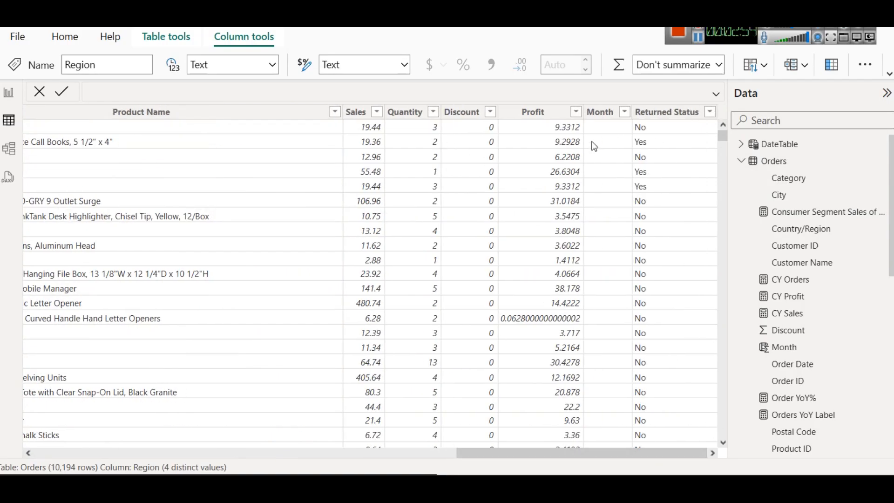
Step: Examine the People table's Region, Regional Manager and image columns, and show the image column's data category
{"action": "left_click", "coordinate": [741, 161]}
{"action": "left_click", "coordinate": [741, 178]}
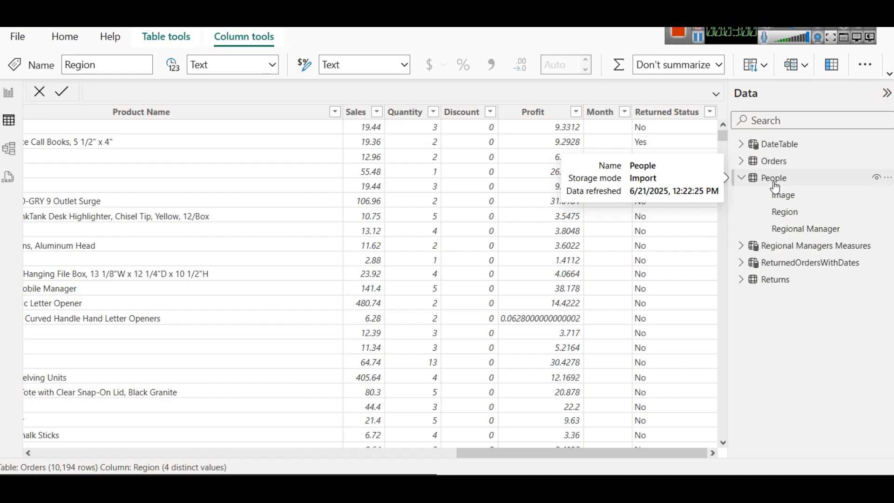
{"action": "left_click", "coordinate": [787, 212]}
{"action": "left_click", "coordinate": [798, 235]}
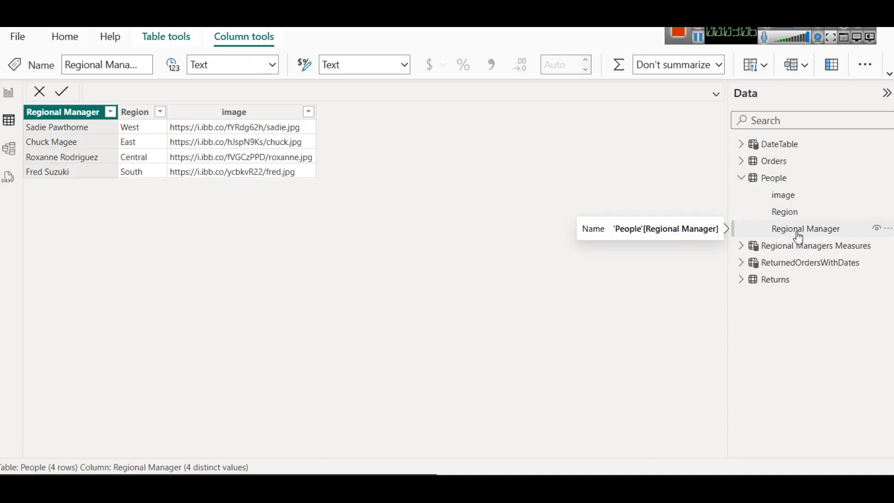
{"action": "left_click", "coordinate": [223, 115]}
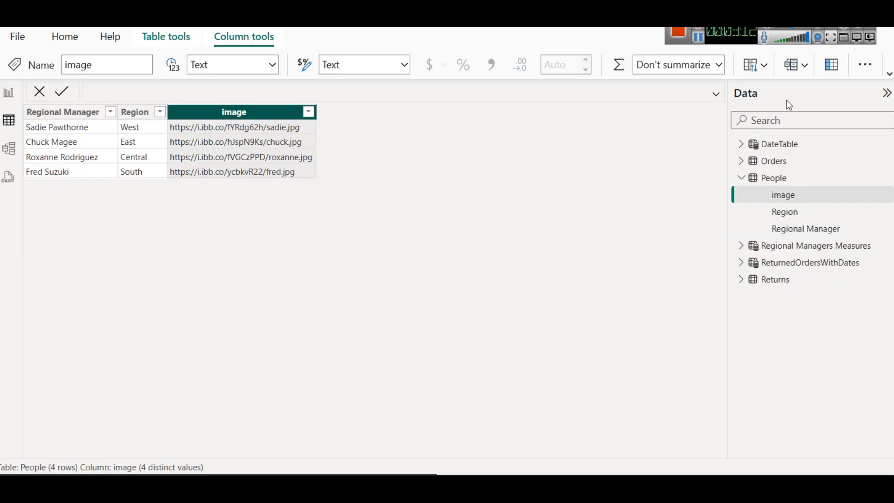
{"action": "left_click", "coordinate": [888, 74]}
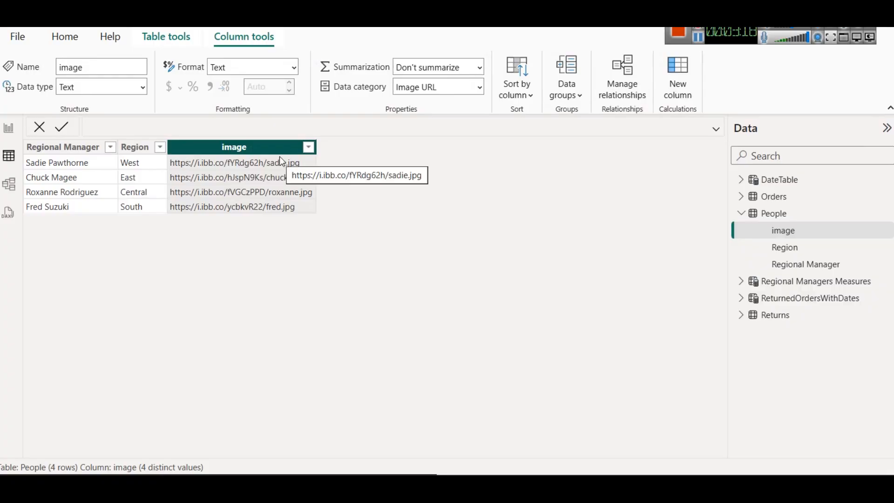
{"action": "left_click", "coordinate": [783, 232]}
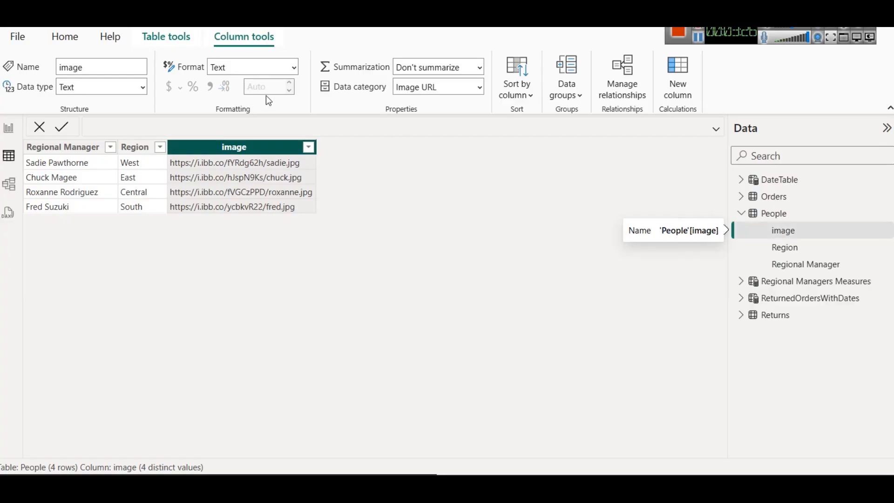
Step: Review the available data categories for the People table's image column, and look through the Orders, People and Returns tables' data
{"action": "left_click", "coordinate": [479, 90]}
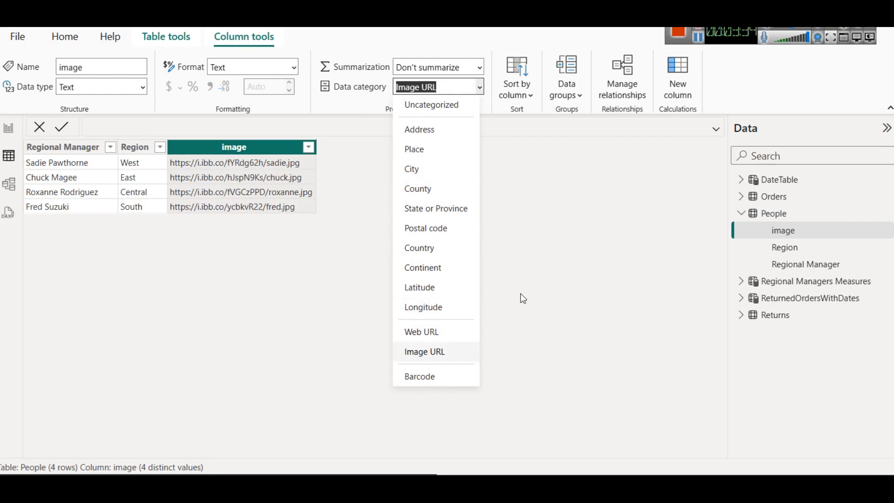
{"action": "left_click", "coordinate": [567, 269]}
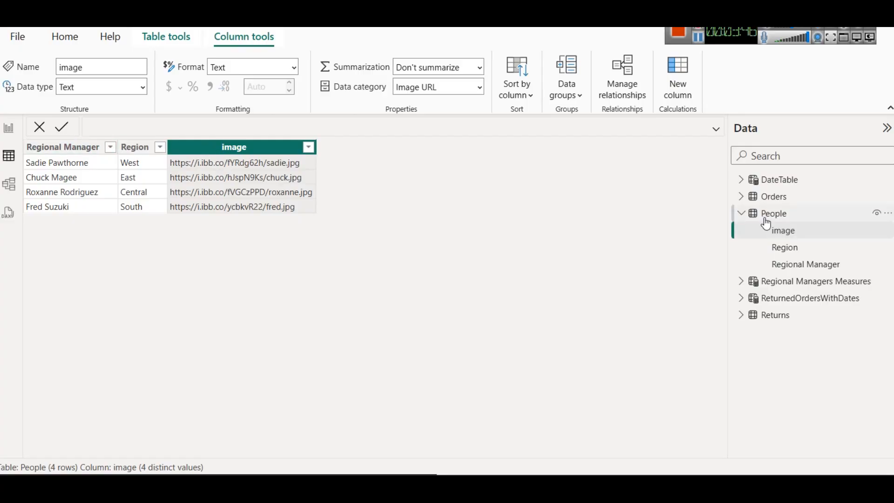
{"action": "left_click", "coordinate": [741, 214]}
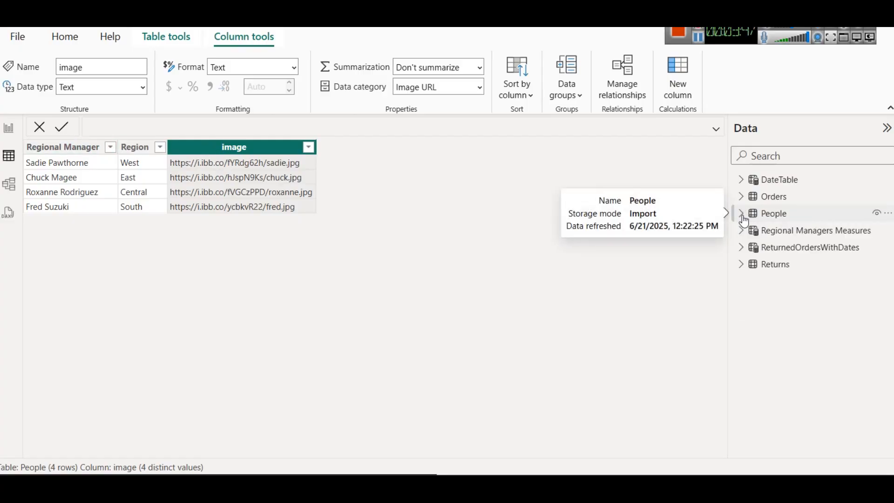
{"action": "left_click", "coordinate": [773, 196]}
{"action": "left_click", "coordinate": [774, 214]}
{"action": "left_click", "coordinate": [784, 269]}
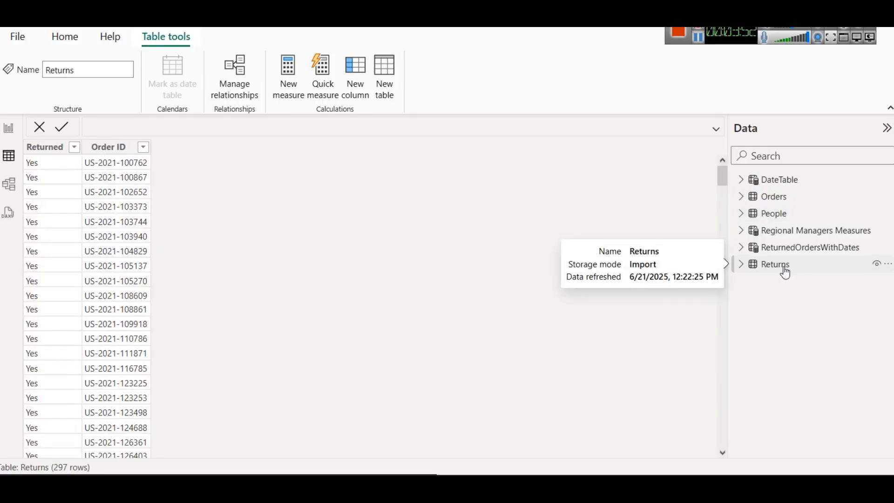
{"action": "left_click", "coordinate": [766, 196]}
{"action": "left_click", "coordinate": [782, 215]}
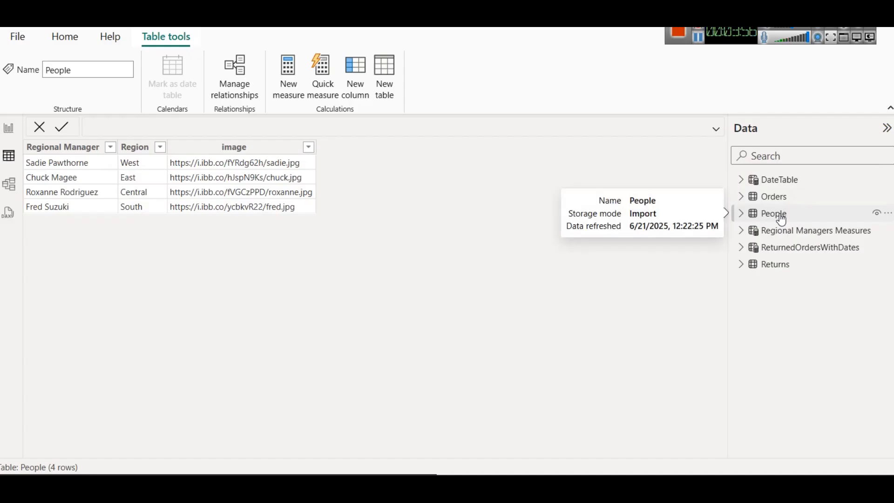
Step: Recheck the image column's data category options, and view the rows of the Returns, DateTable and Orders tables
{"action": "left_click", "coordinate": [205, 153]}
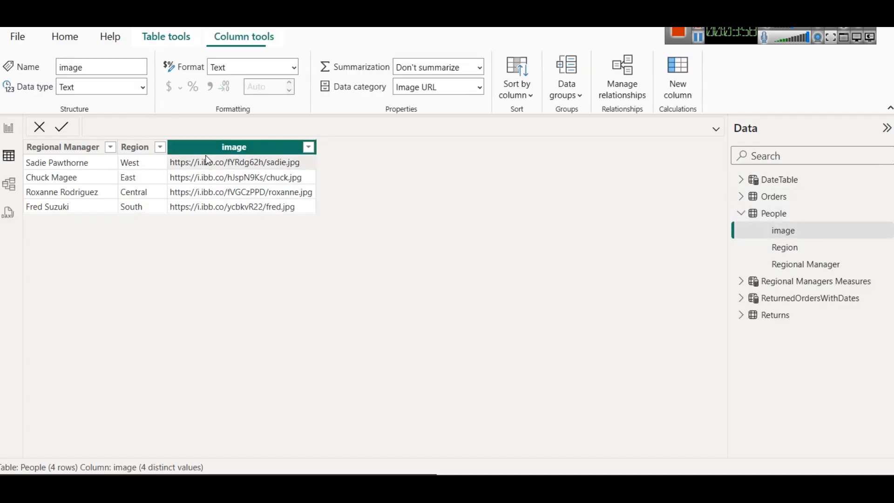
{"action": "left_click", "coordinate": [479, 87]}
{"action": "left_click", "coordinate": [719, 281]}
{"action": "left_click", "coordinate": [794, 316]}
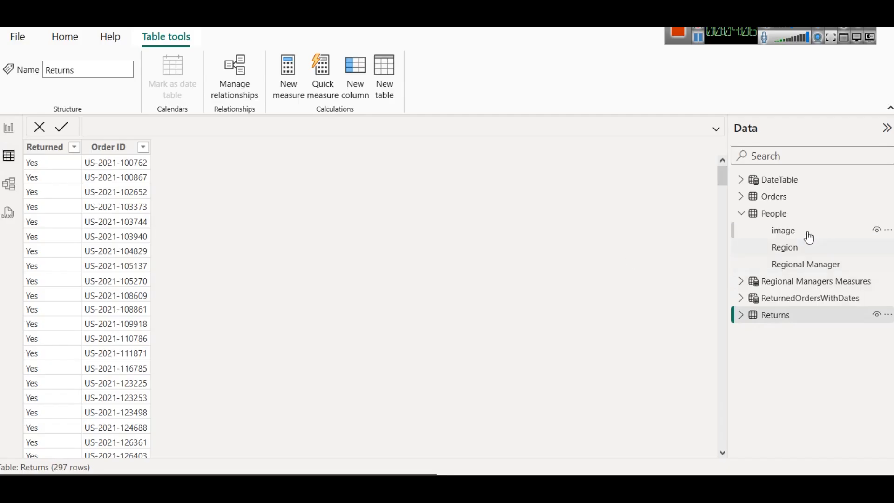
{"action": "left_click", "coordinate": [739, 214]}
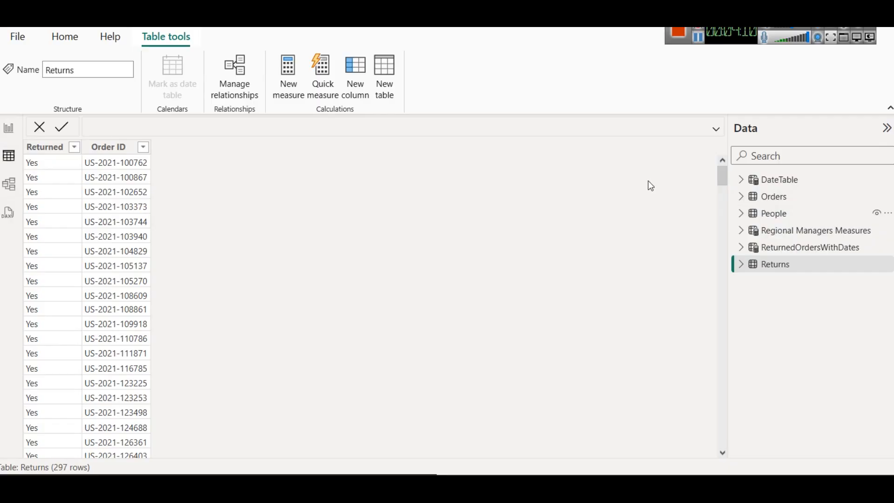
{"action": "left_click", "coordinate": [774, 182]}
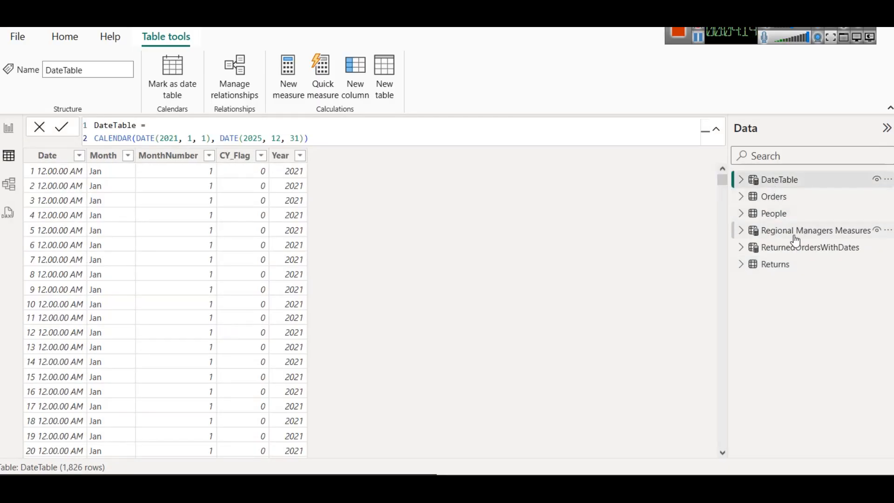
{"action": "left_click", "coordinate": [775, 197]}
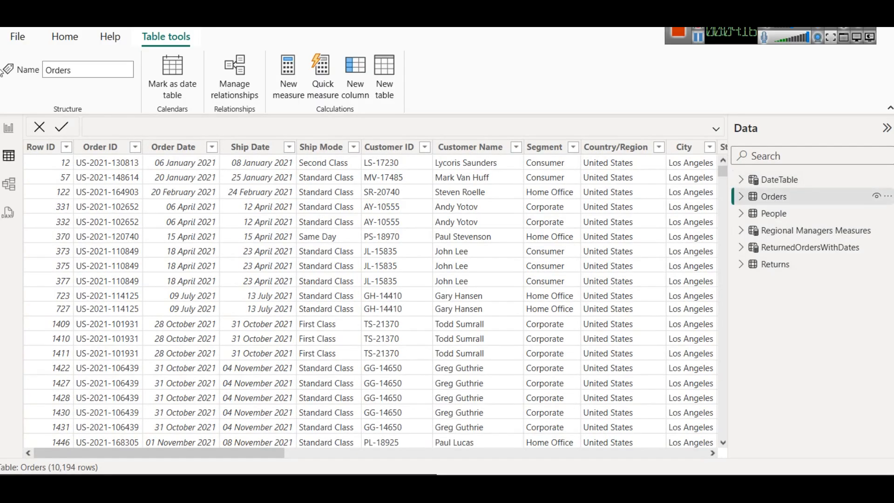
Step: Return to the report page and examine the formulas of the CY Sales, CY Profit and CY Orders measures
{"action": "left_click", "coordinate": [8, 128]}
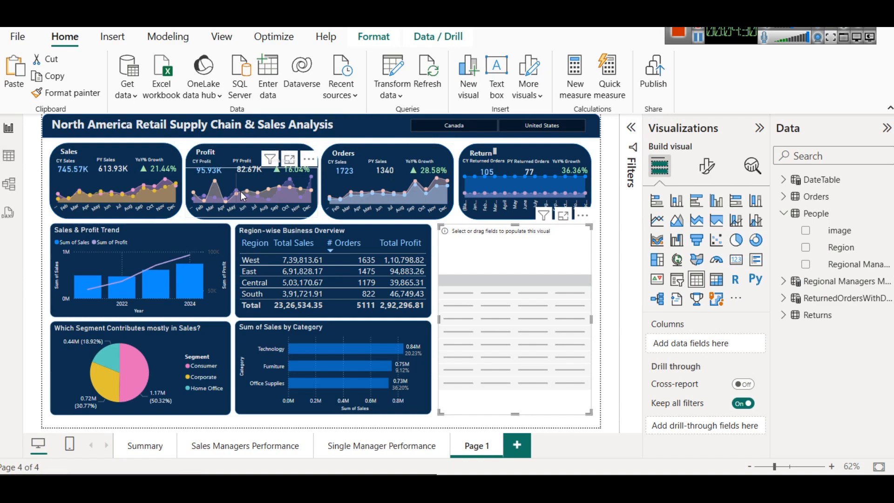
{"action": "left_click", "coordinate": [77, 169]}
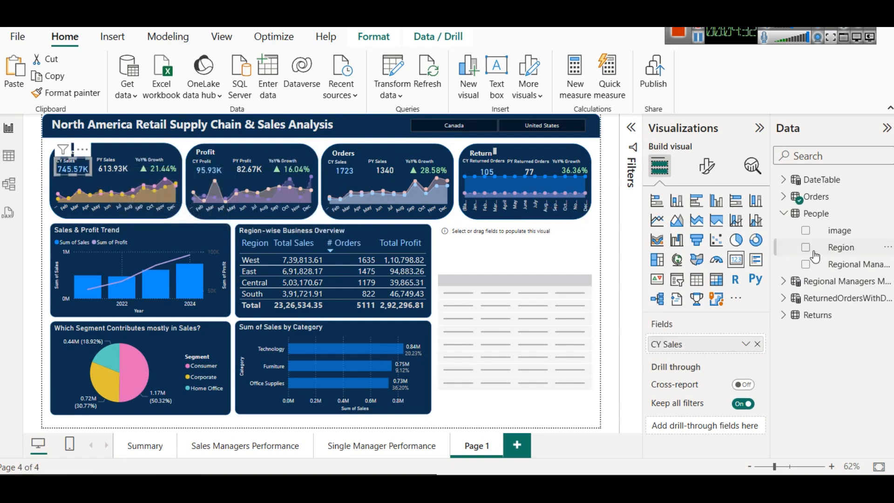
{"action": "left_click", "coordinate": [784, 196]}
{"action": "left_click", "coordinate": [852, 353]}
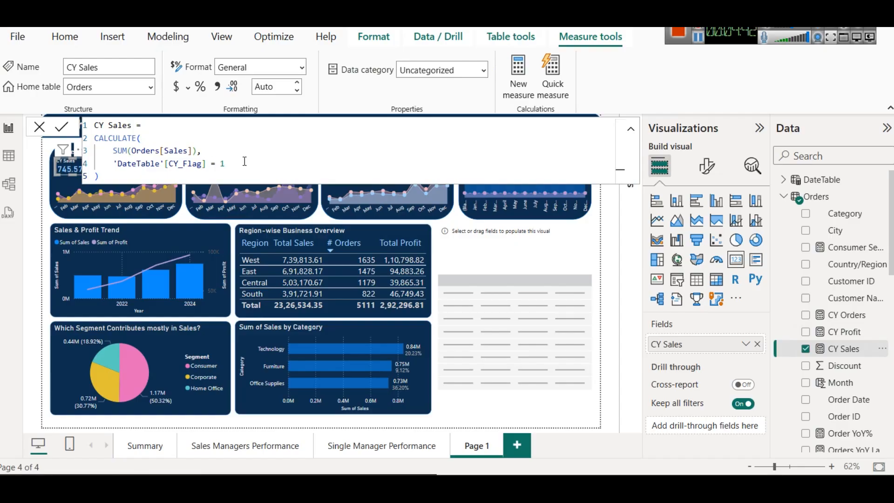
{"action": "left_click", "coordinate": [160, 139]}
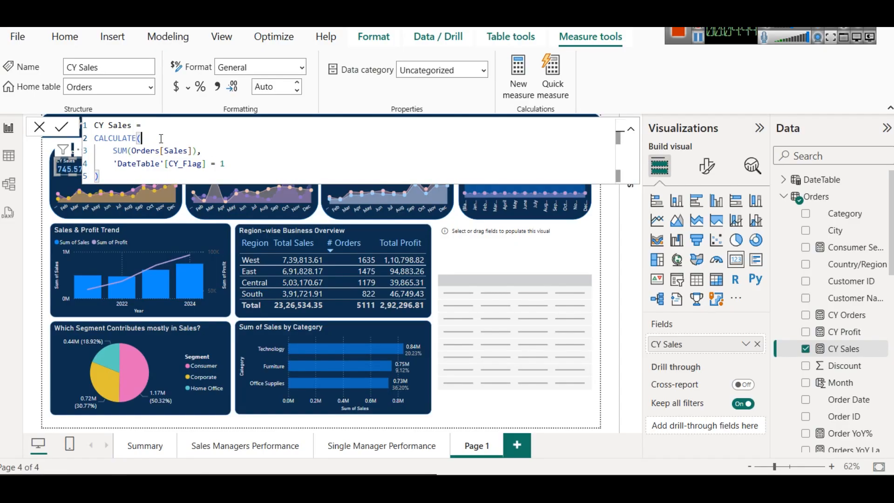
{"action": "left_click", "coordinate": [834, 333]}
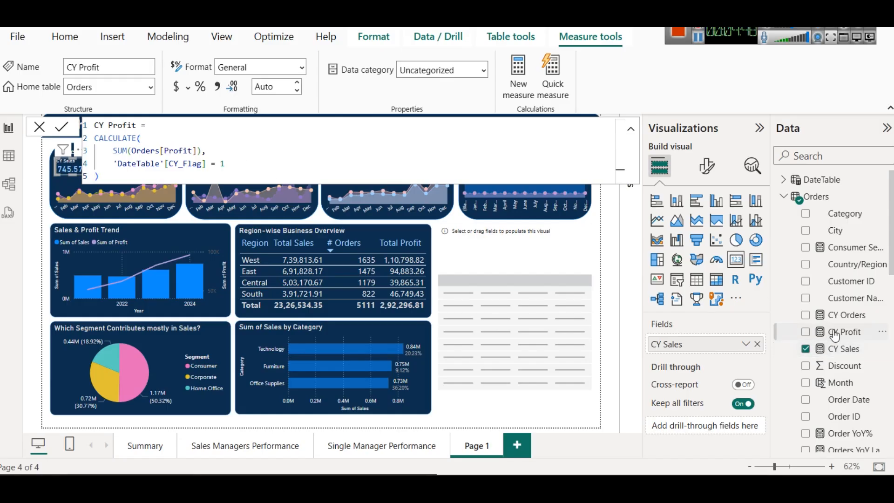
{"action": "left_click", "coordinate": [833, 319]}
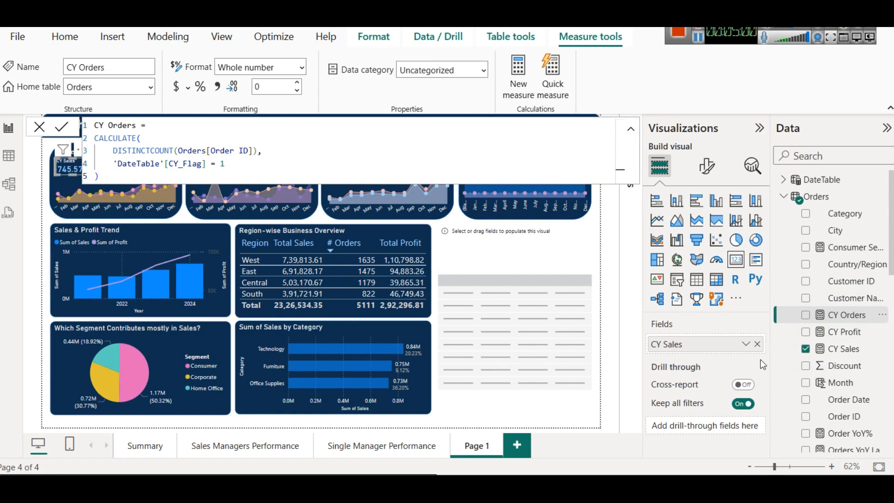
Step: Add the People table's image field to the empty table visual on Page 1
{"action": "left_click", "coordinate": [486, 286]}
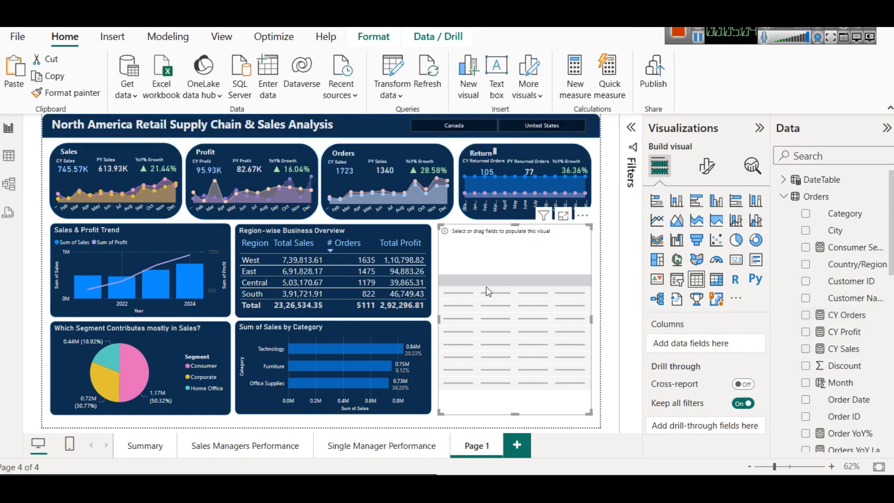
{"action": "left_click", "coordinate": [783, 196]}
{"action": "left_click_drag", "start_coordinate": [839, 231], "coordinate": [518, 287]}
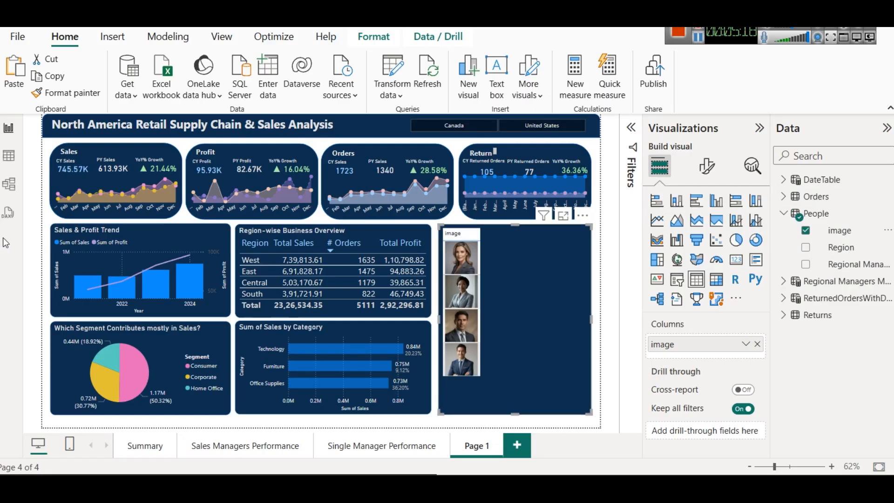
Step: Examine the Region columns in the People and Orders tables and the relationship between the two tables in the data model
{"action": "left_click", "coordinate": [9, 155]}
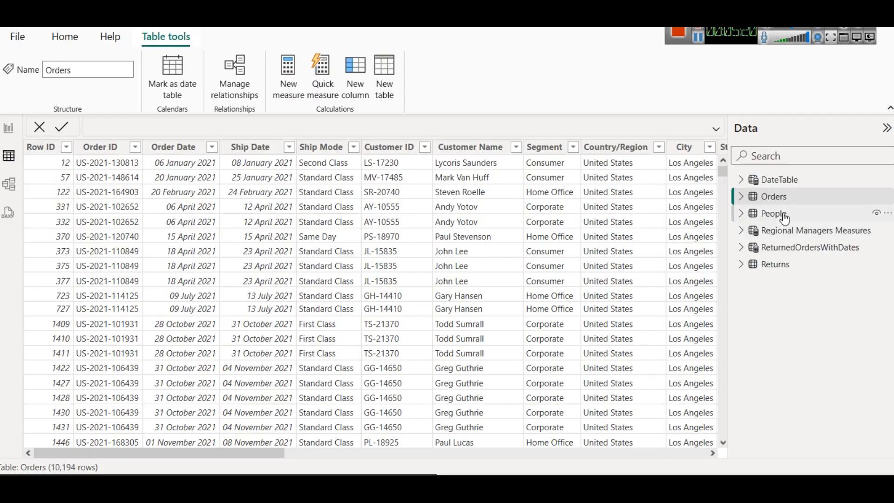
{"action": "left_click", "coordinate": [875, 213]}
{"action": "left_click", "coordinate": [131, 148]}
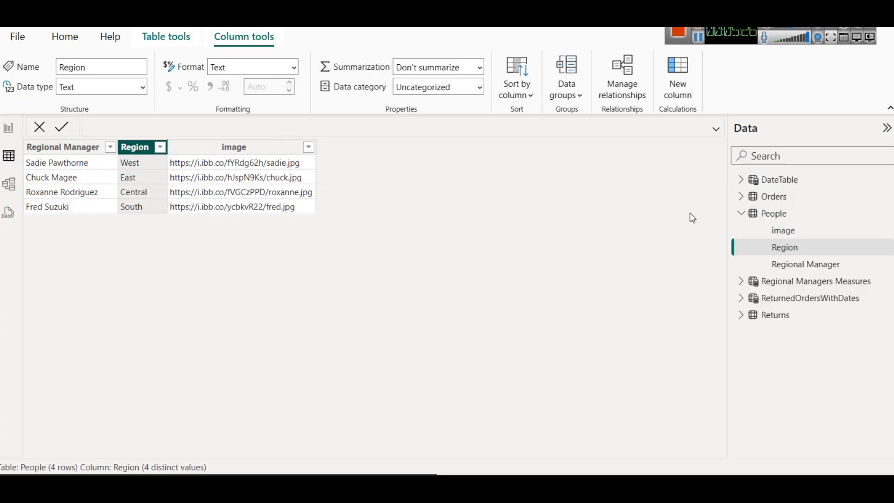
{"action": "left_click", "coordinate": [740, 199]}
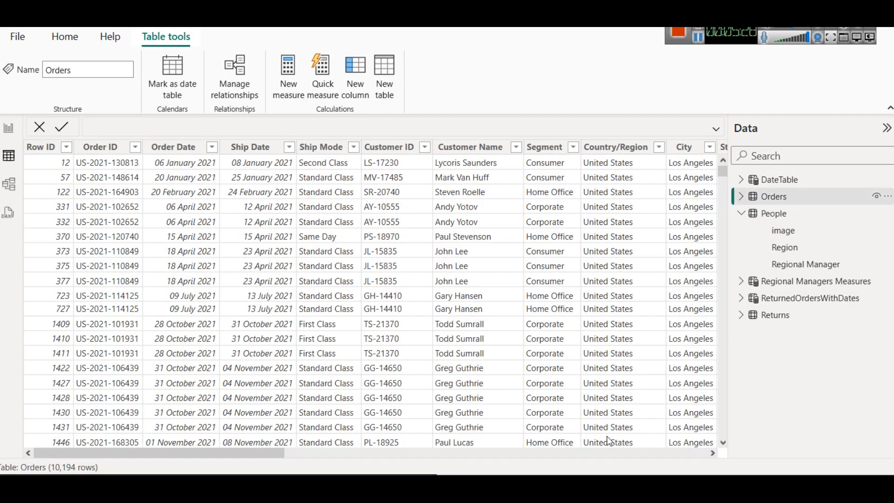
{"action": "left_click", "coordinate": [597, 452]}
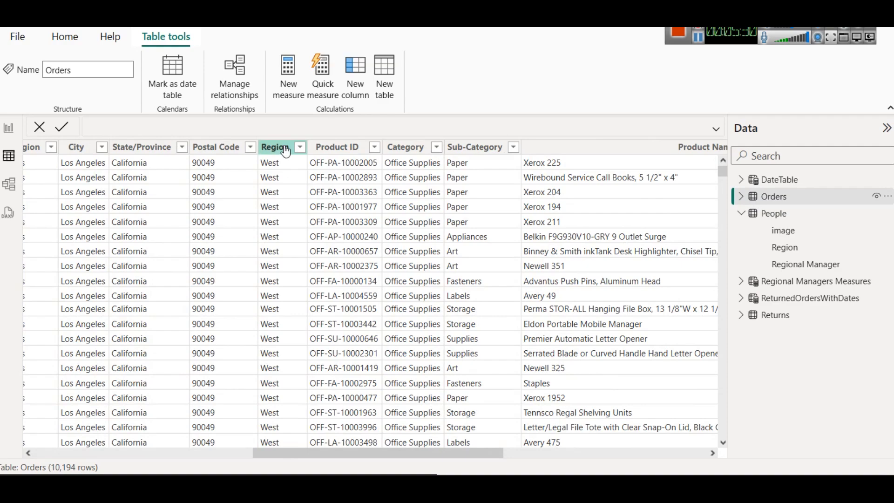
{"action": "left_click", "coordinate": [3, 187]}
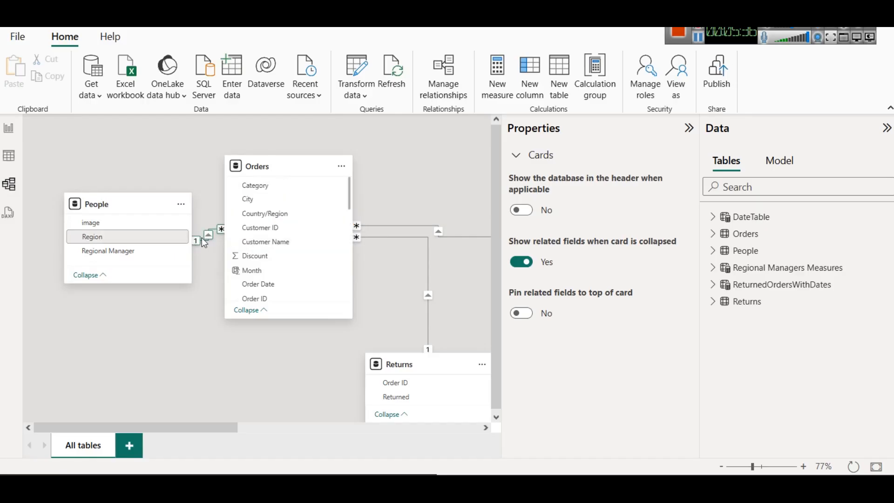
{"action": "scroll", "coordinate": [275, 237], "scroll_direction": "down", "scroll_amount": 4}
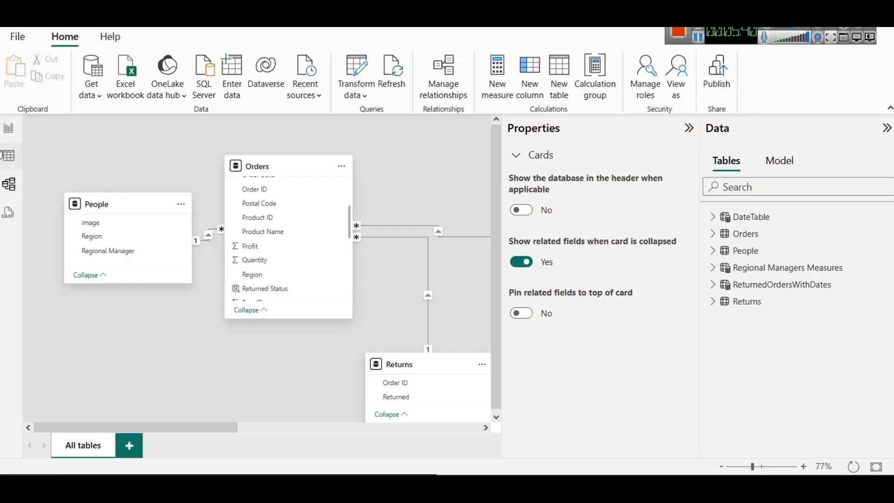
Step: On Page 1, set the image size of the manager image table to 300 px in height and width
{"action": "left_click", "coordinate": [9, 127]}
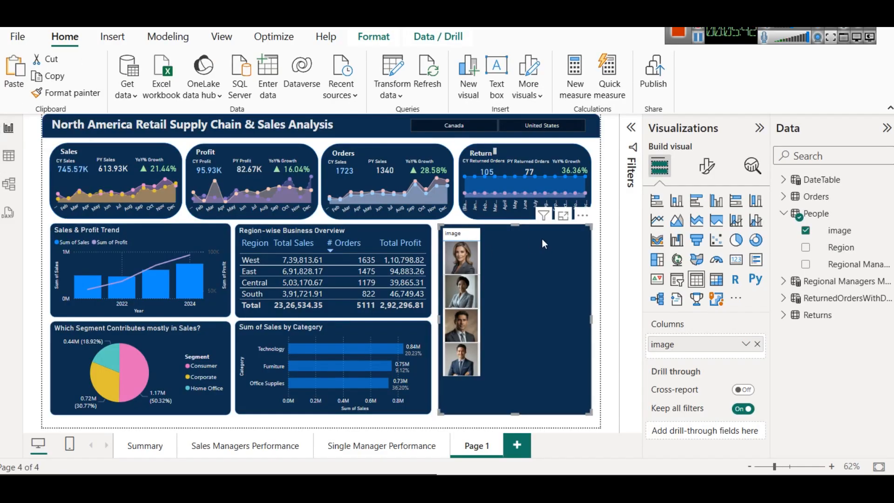
{"action": "left_click", "coordinate": [707, 172]}
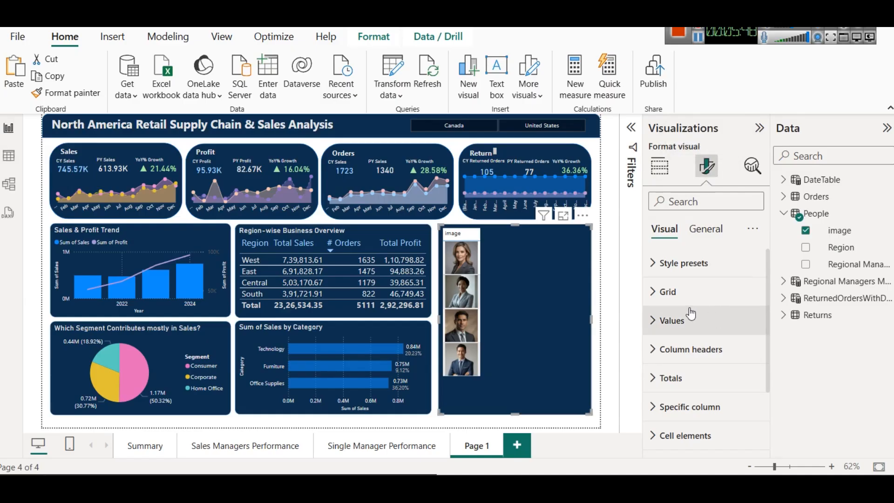
{"action": "scroll", "coordinate": [690, 314], "scroll_direction": "down", "scroll_amount": 3}
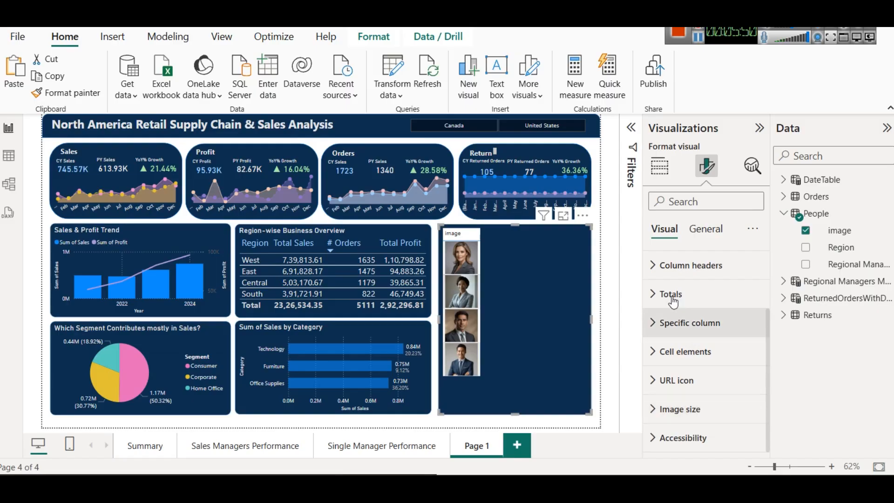
{"action": "scroll", "coordinate": [678, 322], "scroll_direction": "up", "scroll_amount": 3}
{"action": "scroll", "coordinate": [689, 340], "scroll_direction": "down", "scroll_amount": 3}
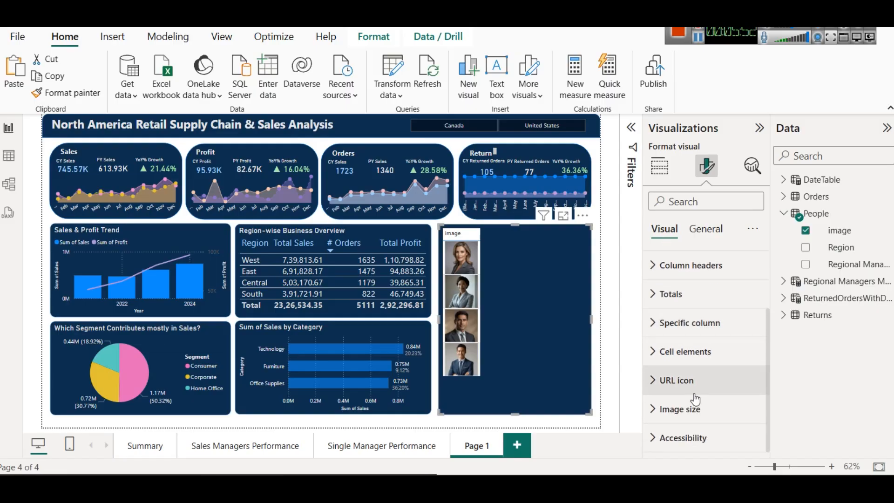
{"action": "left_click", "coordinate": [694, 418]}
{"action": "scroll", "coordinate": [694, 418], "scroll_direction": "down", "scroll_amount": 2}
{"action": "scroll", "coordinate": [694, 421], "scroll_direction": "up", "scroll_amount": 3}
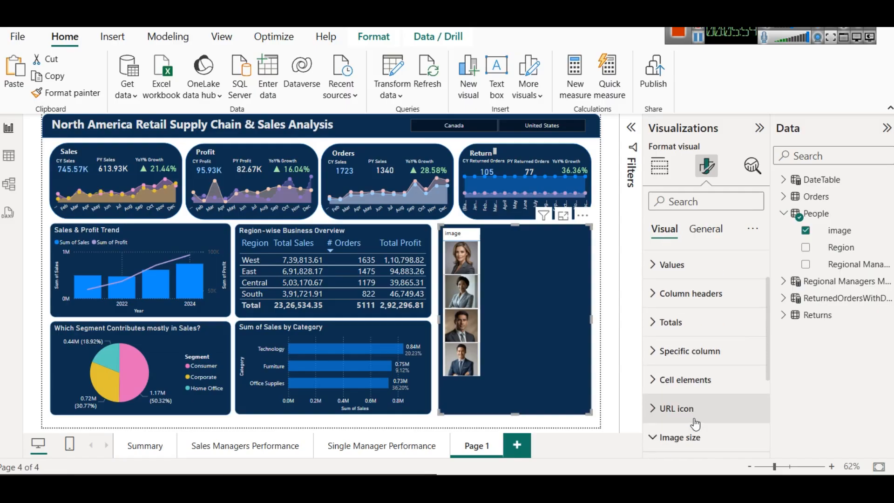
{"action": "scroll", "coordinate": [695, 421], "scroll_direction": "down", "scroll_amount": 3}
{"action": "double_click", "coordinate": [660, 344]}
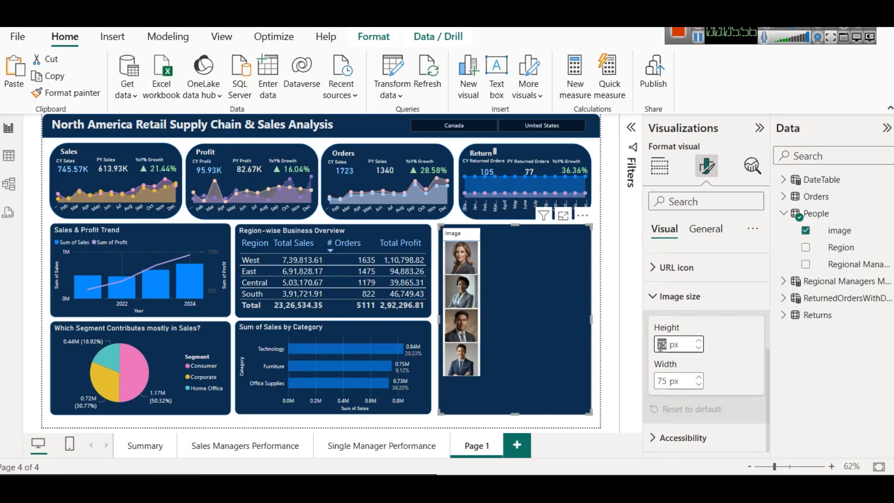
{"action": "type", "text": "276"}
{"action": "left_click", "coordinate": [699, 340]}
{"action": "left_click", "coordinate": [699, 340]}
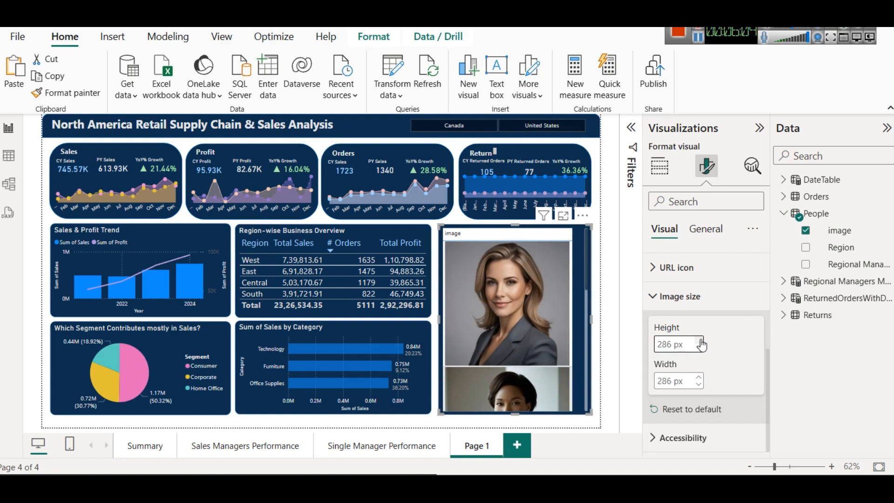
{"action": "left_click", "coordinate": [700, 341]}
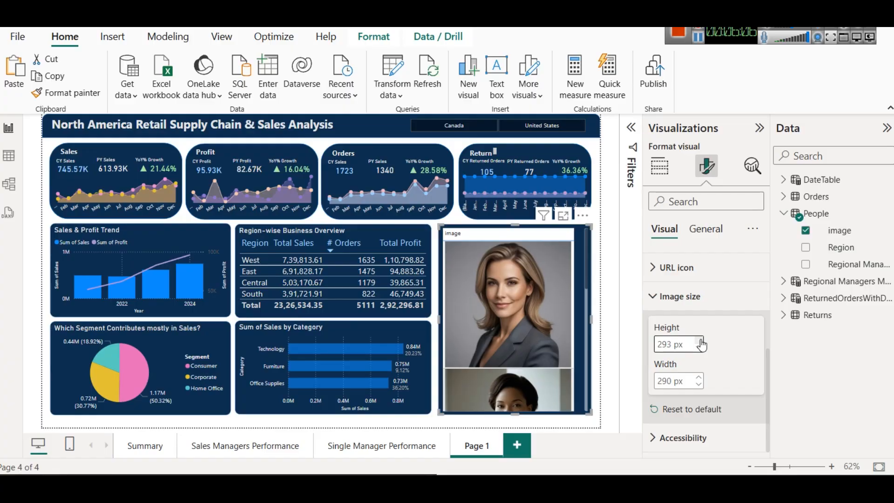
{"action": "left_click", "coordinate": [700, 341]}
{"action": "left_click", "coordinate": [700, 341]}
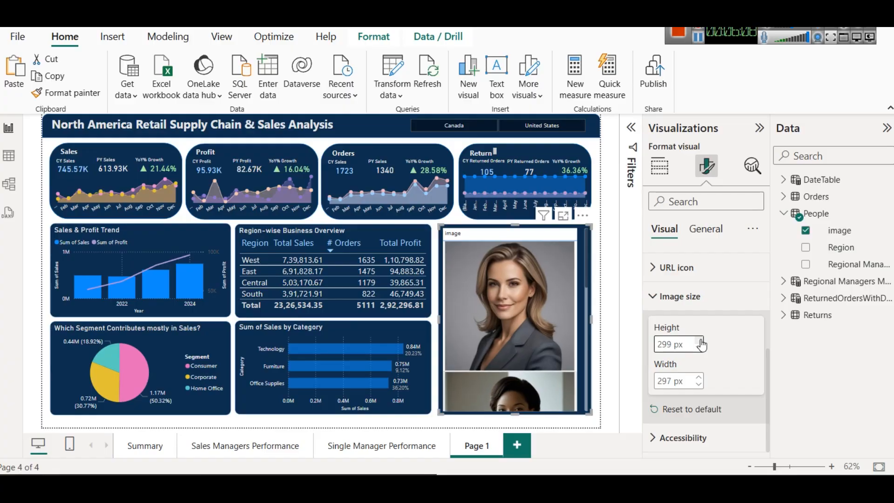
{"action": "left_click", "coordinate": [700, 341]}
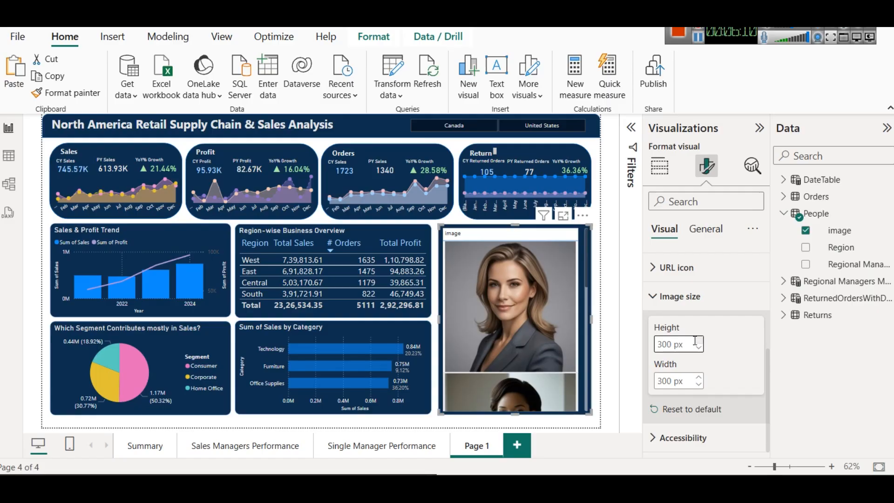
Step: Set the manager image table's image height and width to 310 px and shorten the table to show a single image
{"action": "double_click", "coordinate": [661, 345]}
{"action": "type", "text": "310"}
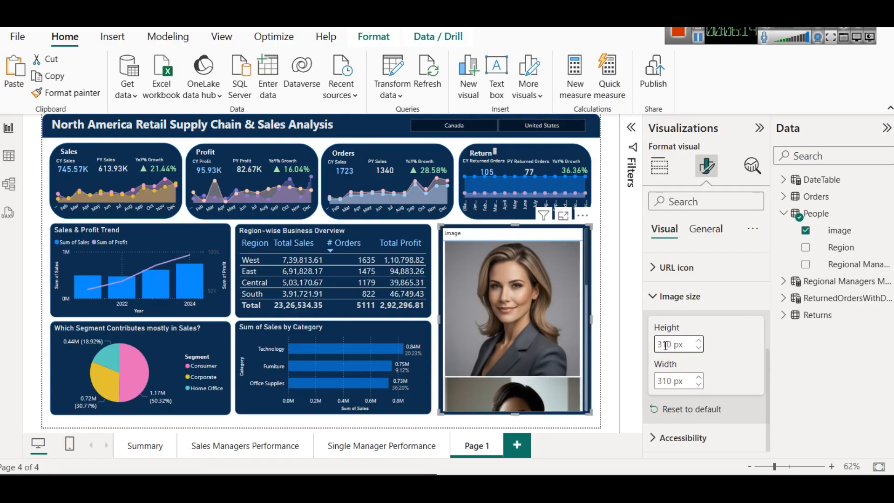
{"action": "left_click_drag", "start_coordinate": [513, 412], "coordinate": [504, 382]}
{"action": "left_click", "coordinate": [514, 404]}
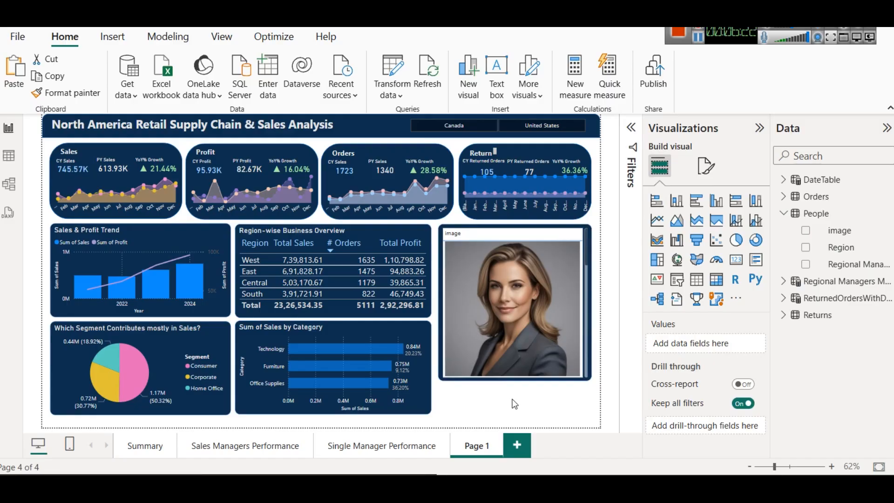
Step: Add a card visual below the manager image, fit it to the image table's width, and fill it with the People table's Regional Manager field
{"action": "left_click", "coordinate": [738, 262]}
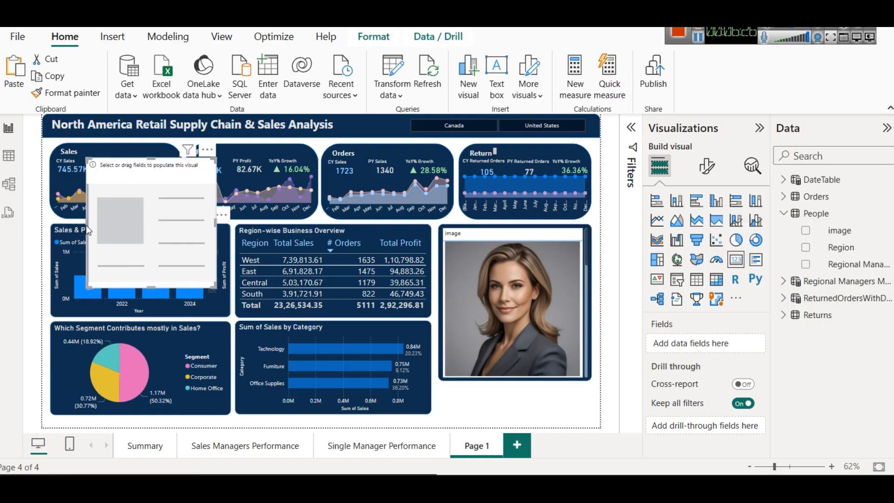
{"action": "left_click_drag", "start_coordinate": [107, 225], "coordinate": [476, 351]}
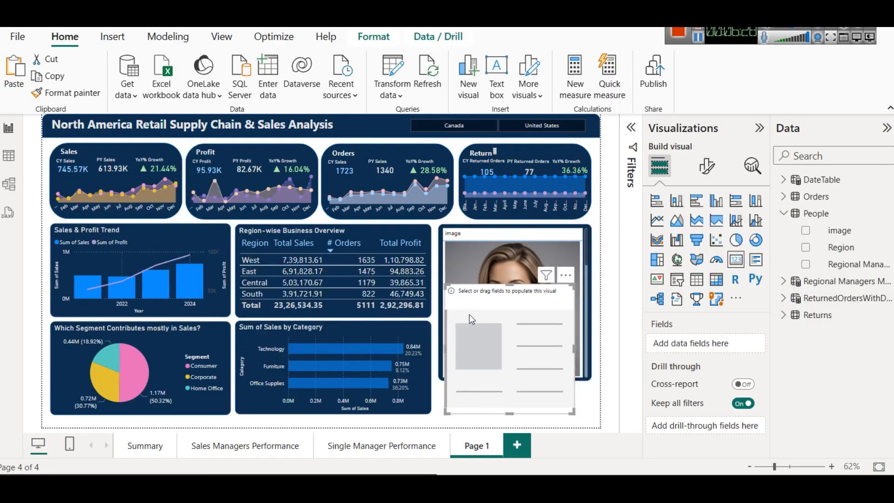
{"action": "left_click_drag", "start_coordinate": [507, 286], "coordinate": [503, 388]}
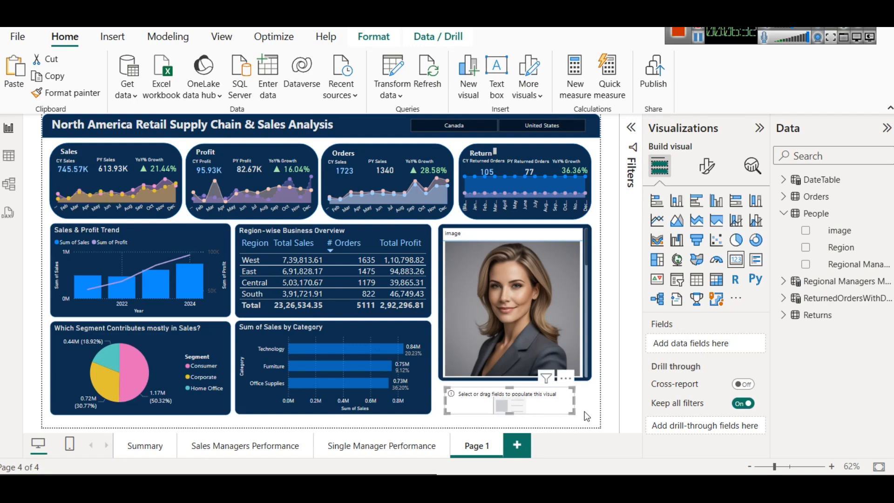
{"action": "left_click_drag", "start_coordinate": [574, 413], "coordinate": [591, 413]}
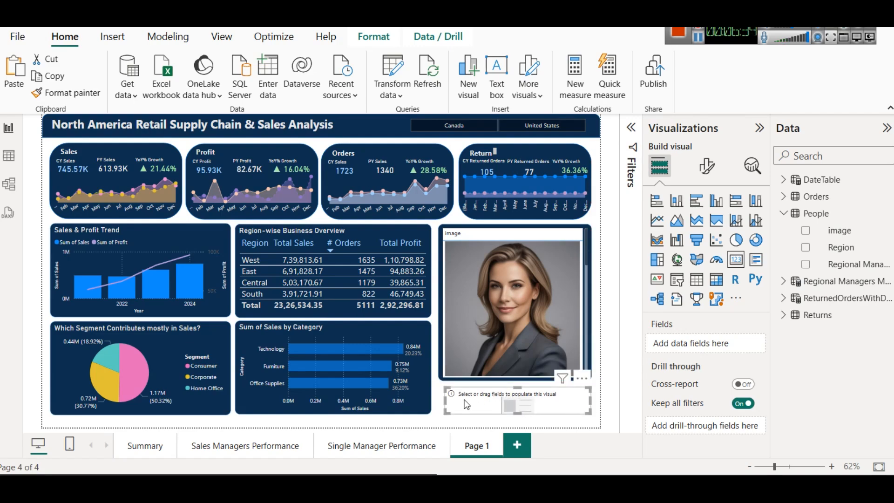
{"action": "left_click_drag", "start_coordinate": [446, 403], "coordinate": [441, 403]}
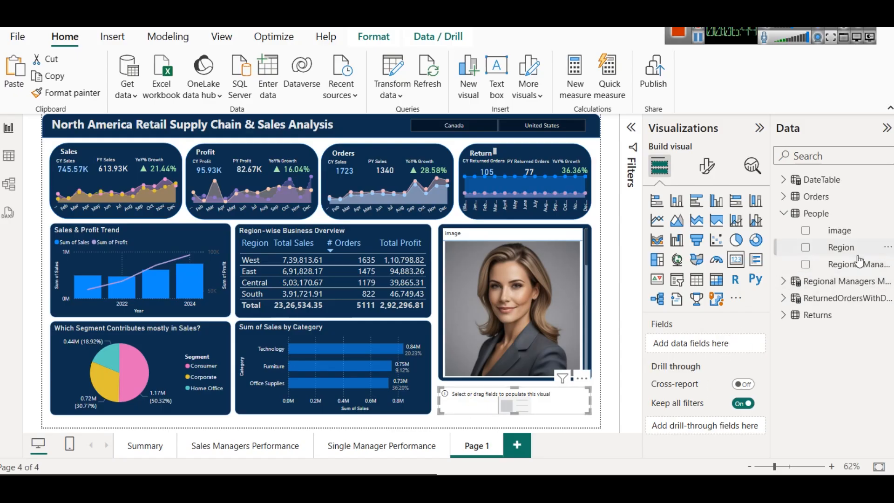
{"action": "left_click_drag", "start_coordinate": [859, 264], "coordinate": [721, 335]}
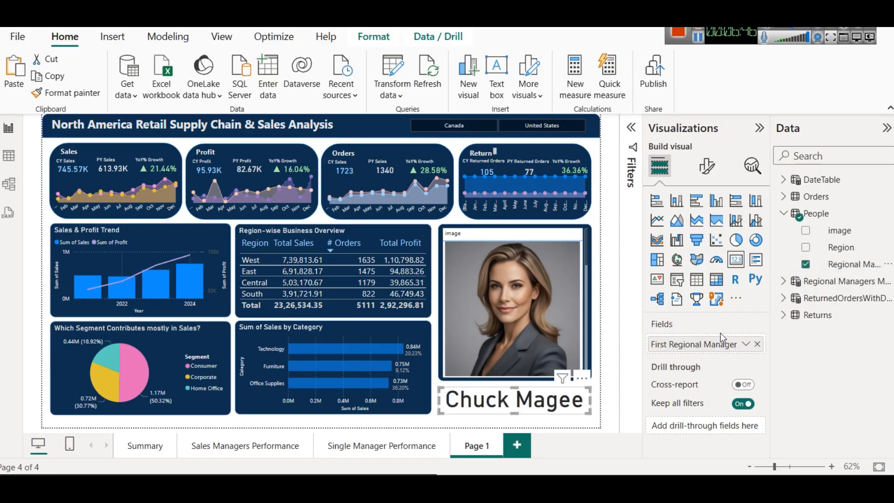
Step: Set the manager name card's callout value font size to 35
{"action": "left_click", "coordinate": [706, 166]}
{"action": "left_click", "coordinate": [715, 270]}
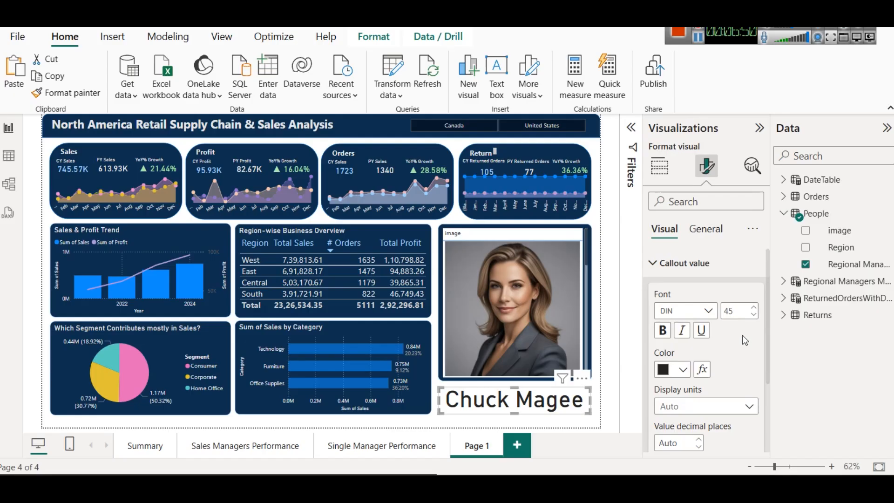
{"action": "left_click", "coordinate": [737, 312]}
{"action": "type", "text": "25"}
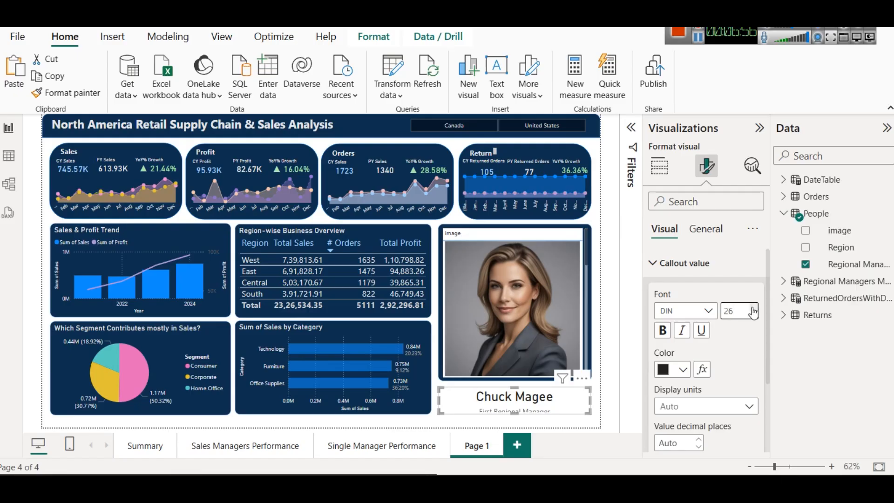
{"action": "left_click", "coordinate": [752, 307]}
{"action": "left_click", "coordinate": [752, 308]}
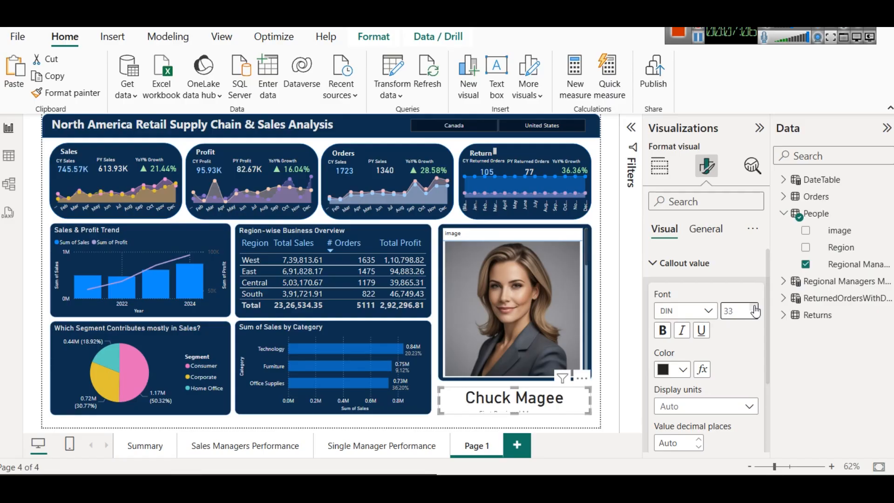
{"action": "left_click", "coordinate": [754, 308]}
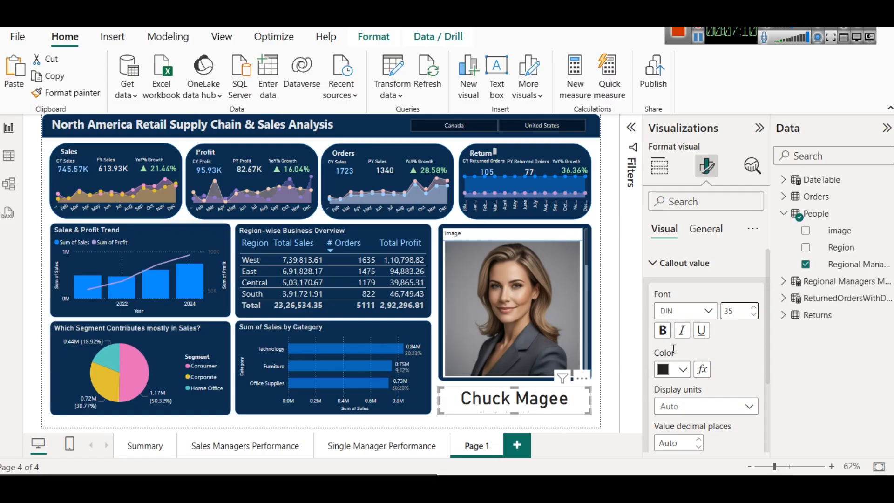
Step: Color the manager name card's callout value light grey and turn off its category label
{"action": "left_click", "coordinate": [670, 370]}
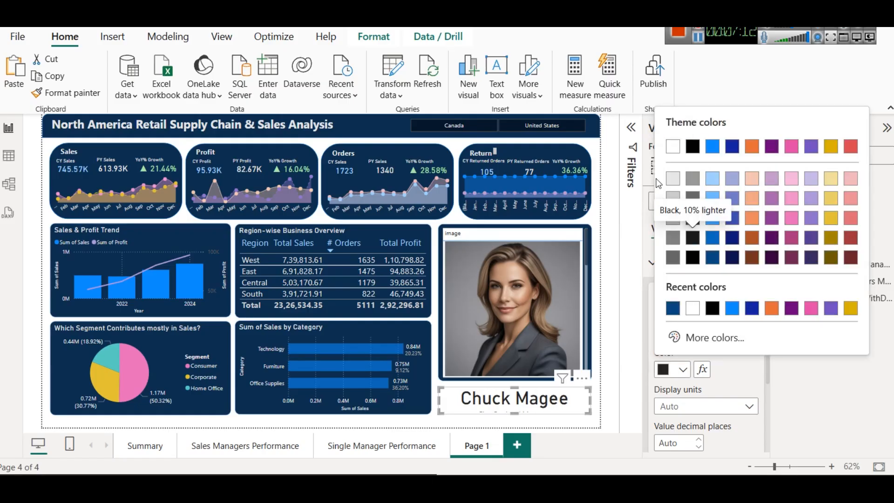
{"action": "left_click", "coordinate": [672, 146]}
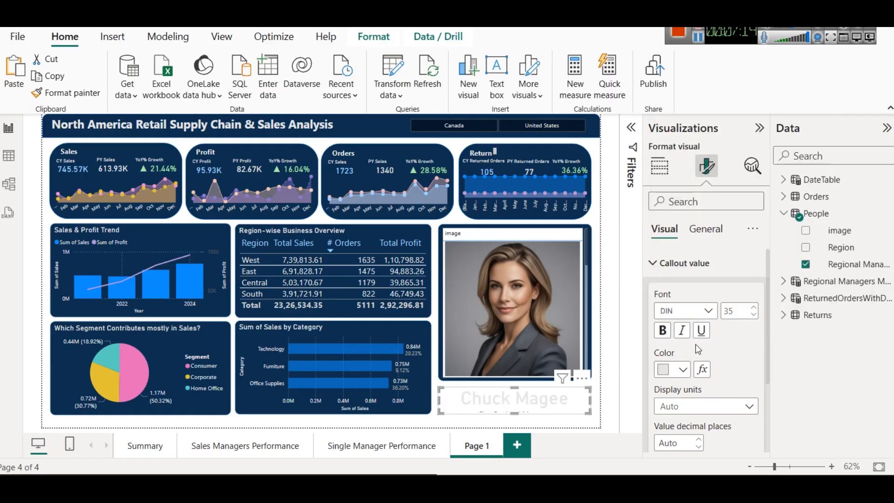
{"action": "left_click", "coordinate": [681, 265]}
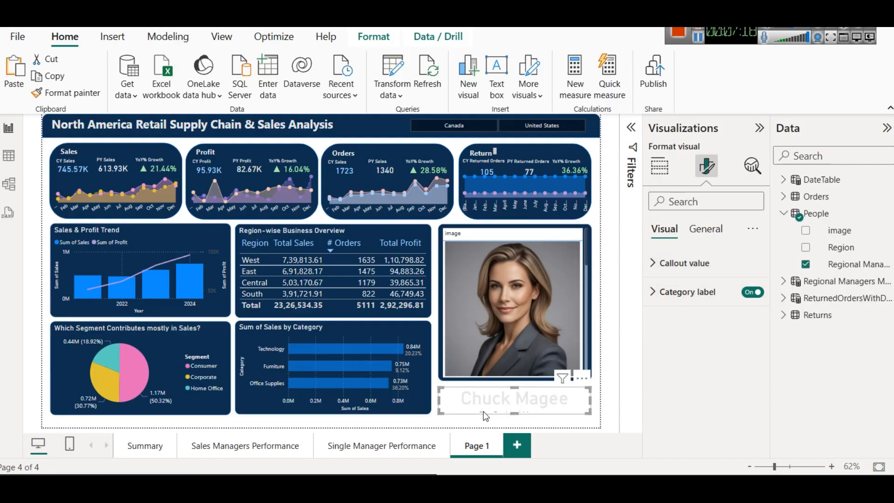
{"action": "left_click", "coordinate": [750, 293]}
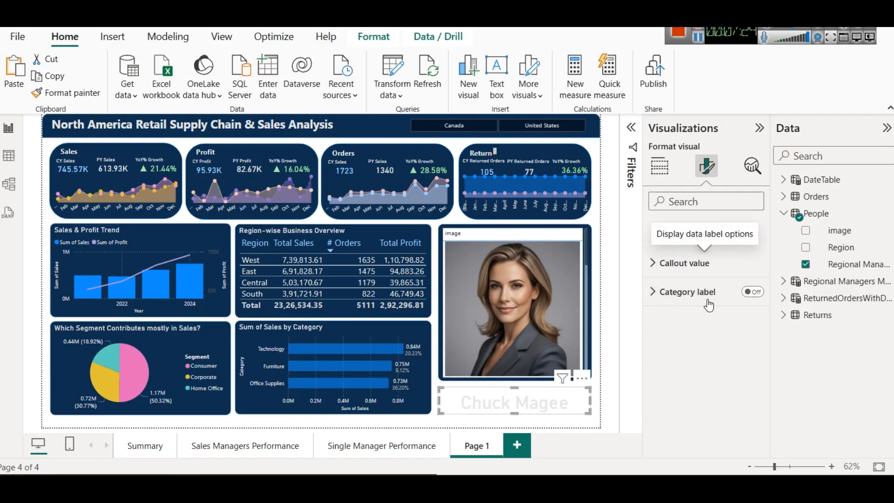
Step: Turn on the manager name card's background and give it the custom dark navy color #0A2641
{"action": "left_click", "coordinate": [702, 232]}
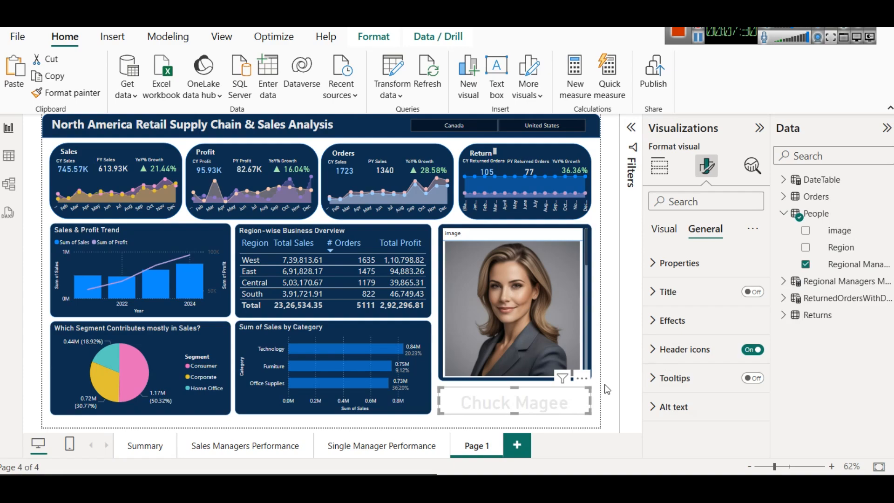
{"action": "left_click", "coordinate": [679, 321]}
{"action": "left_click", "coordinate": [746, 355]}
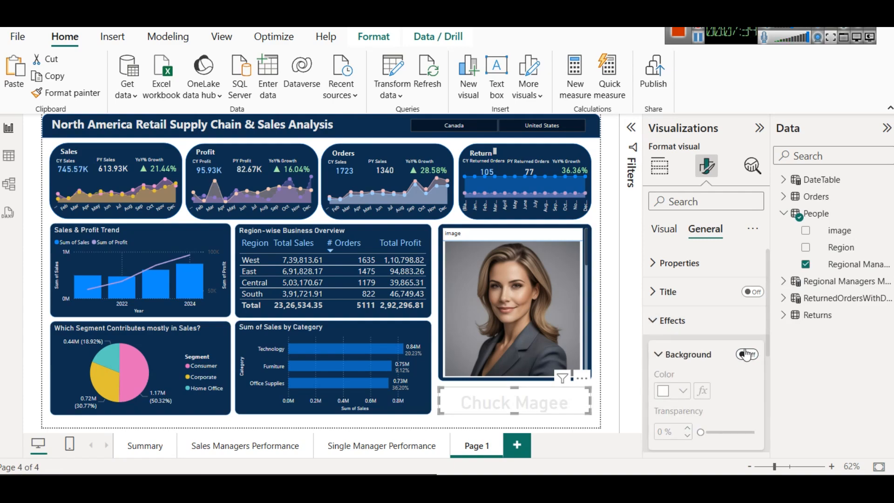
{"action": "left_click", "coordinate": [746, 354]}
{"action": "scroll", "coordinate": [729, 356], "scroll_direction": "down", "scroll_amount": 2}
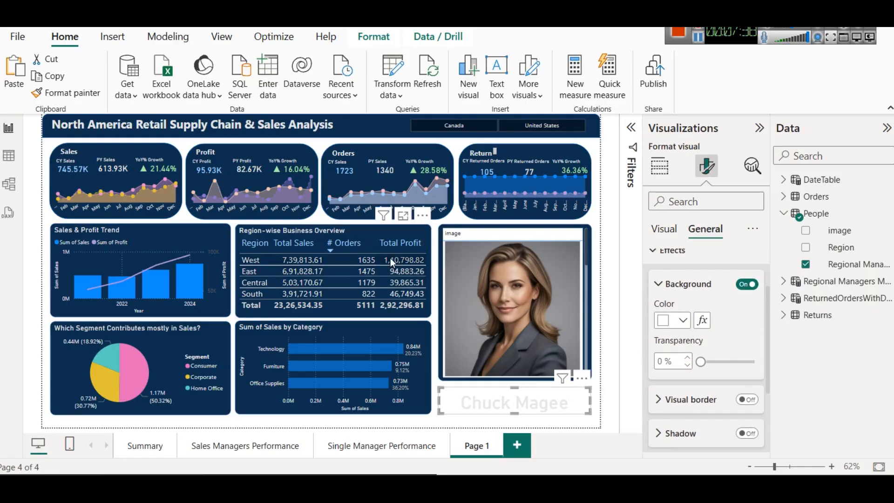
{"action": "left_click", "coordinate": [682, 321]}
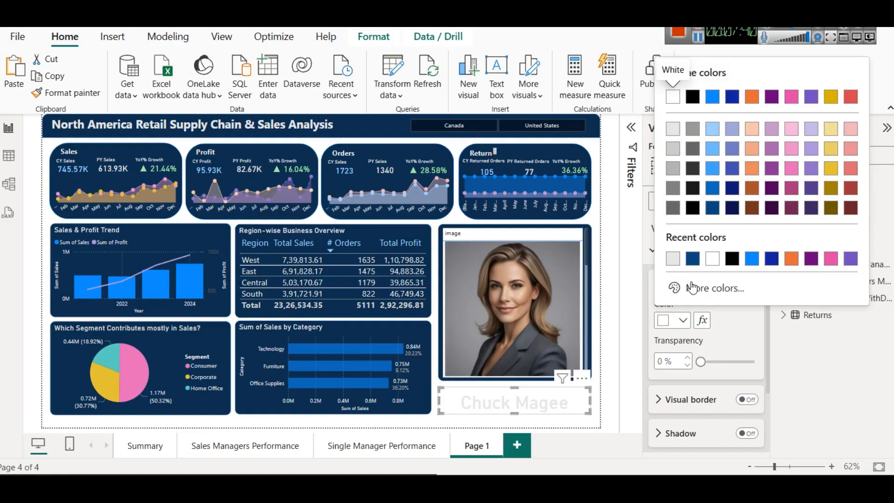
{"action": "left_click", "coordinate": [694, 258]}
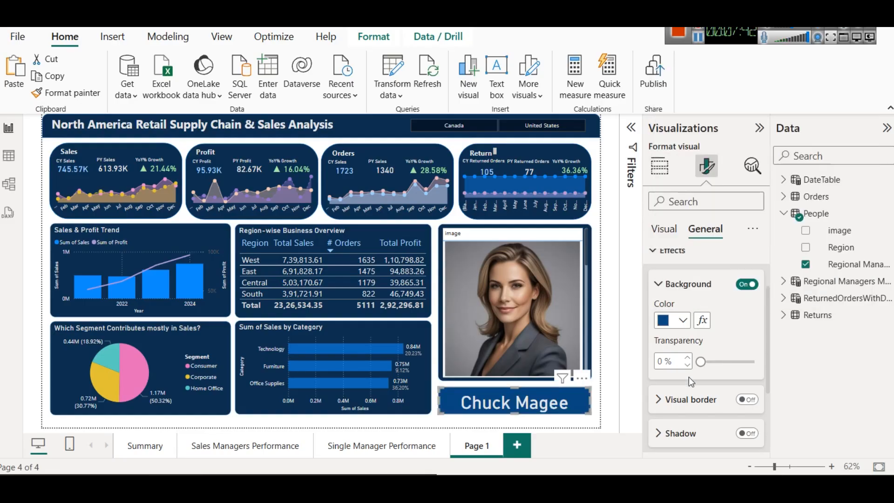
{"action": "left_click", "coordinate": [684, 320]}
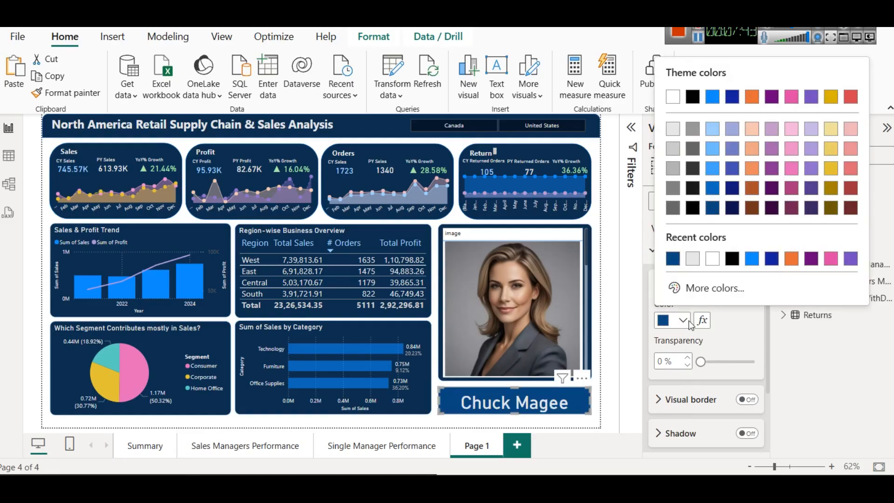
{"action": "left_click", "coordinate": [712, 287]}
{"action": "left_click", "coordinate": [823, 184]}
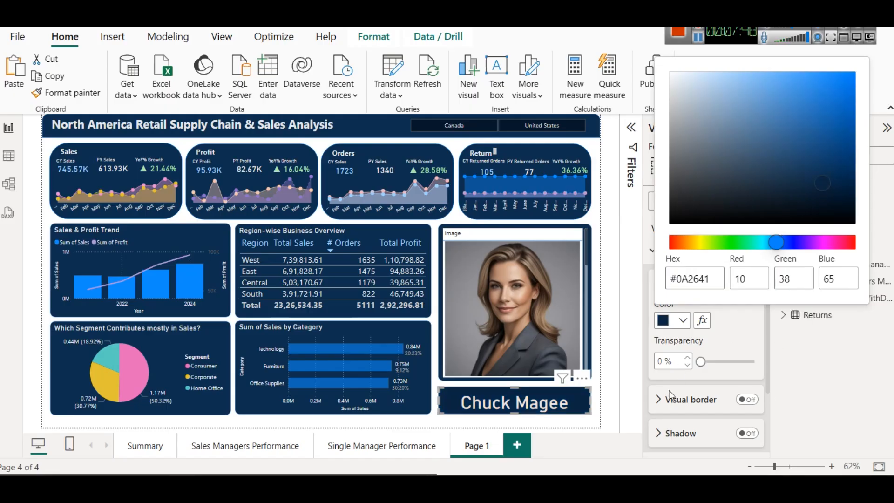
{"action": "left_click", "coordinate": [713, 336]}
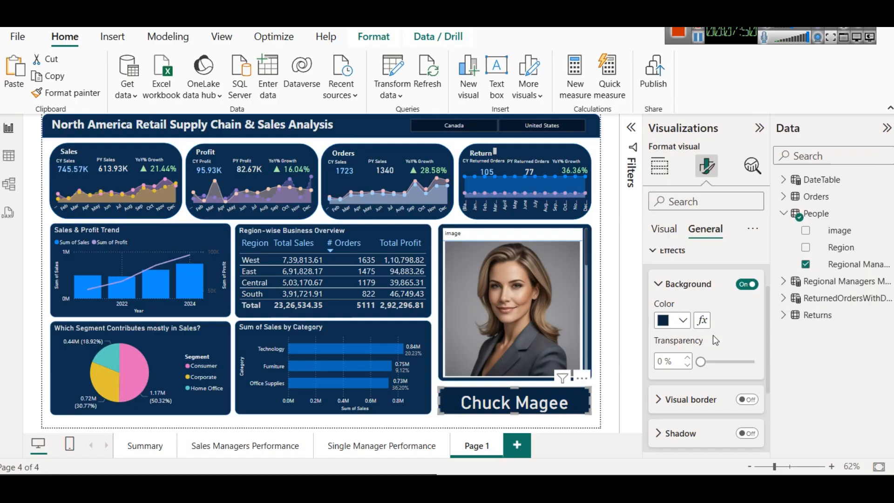
Step: Turn on the shadow effect for the manager name card and deselect the card
{"action": "scroll", "coordinate": [713, 335], "scroll_direction": "down", "scroll_amount": 3}
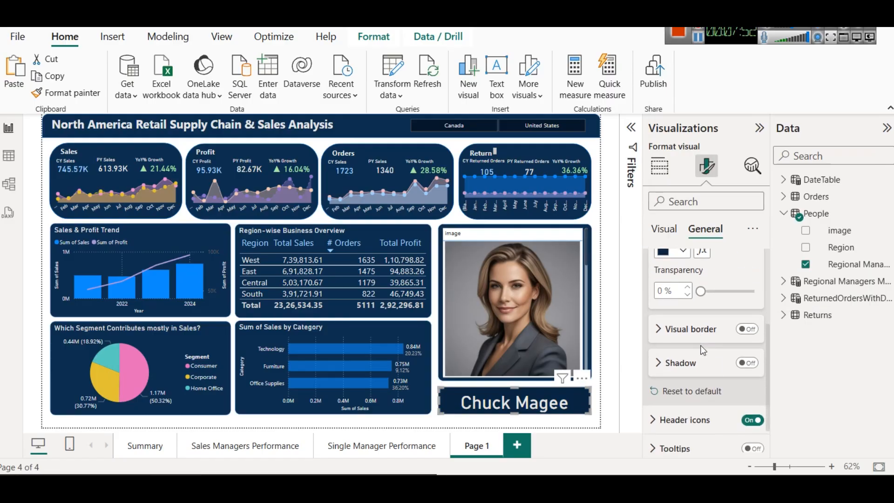
{"action": "left_click", "coordinate": [750, 363]}
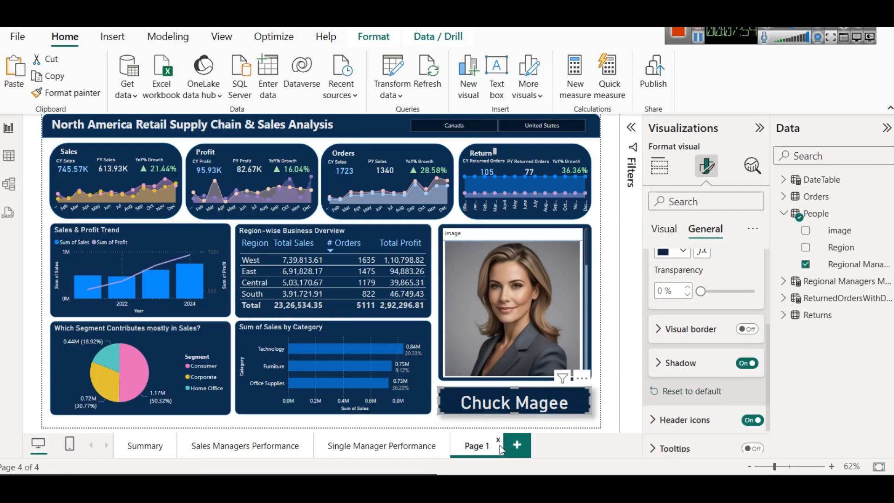
{"action": "left_click", "coordinate": [501, 422]}
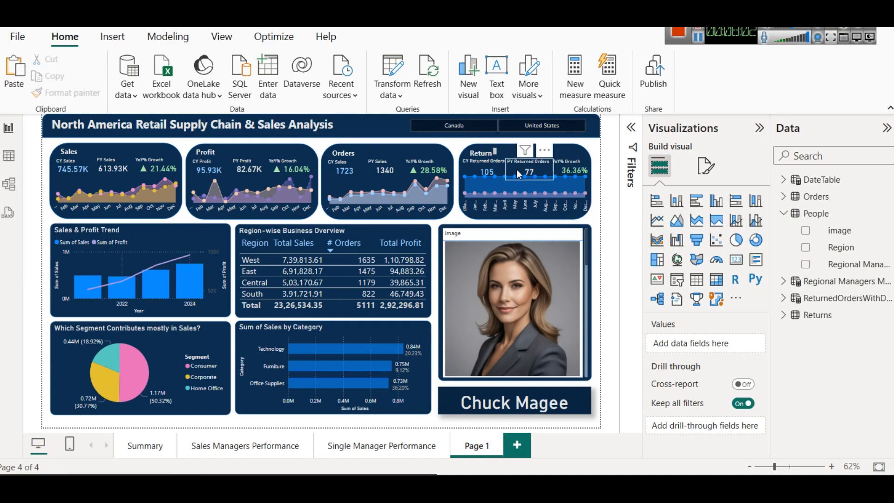
Step: Remove CY Returned Orders, PY Returned Orders and Order Date from the area chart in the Return card
{"action": "left_click", "coordinate": [512, 187]}
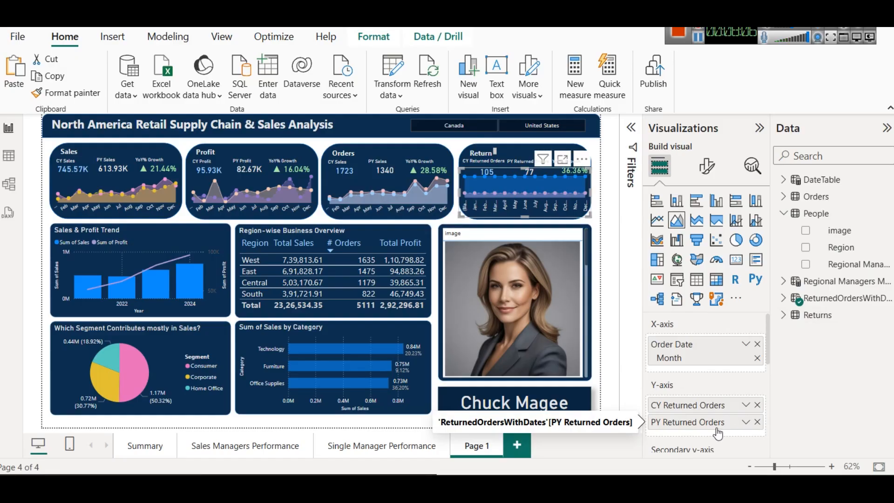
{"action": "left_click", "coordinate": [757, 405]}
{"action": "left_click", "coordinate": [757, 404]}
{"action": "left_click", "coordinate": [757, 344]}
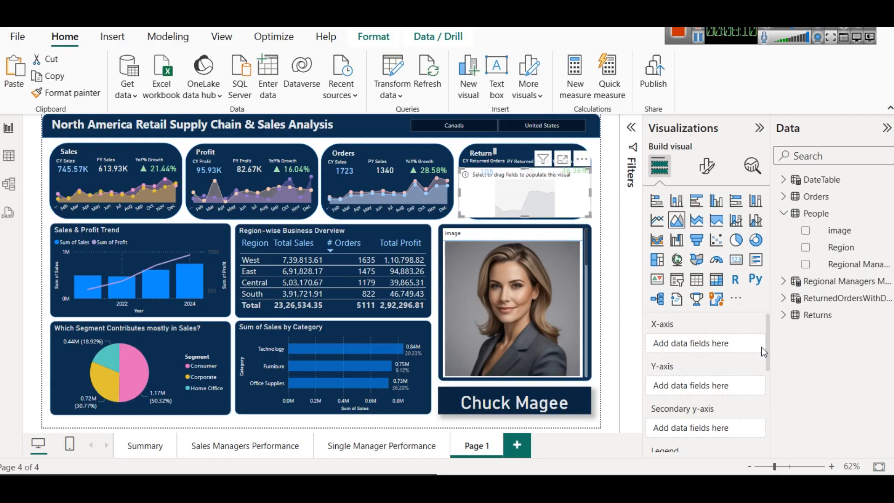
Step: Examine the Returned Status column's formula in the Orders table and the relationship between Orders and Returns in the data model
{"action": "left_click", "coordinate": [804, 197]}
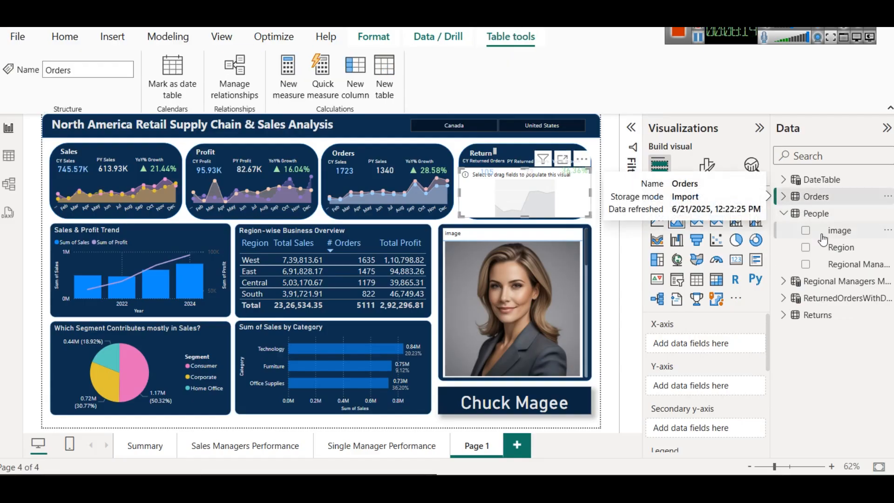
{"action": "left_click", "coordinate": [9, 155]}
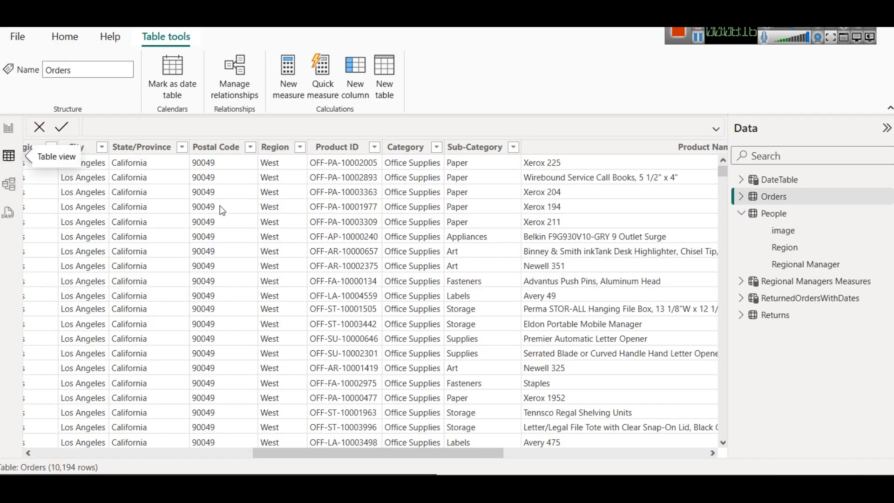
{"action": "left_click", "coordinate": [662, 456]}
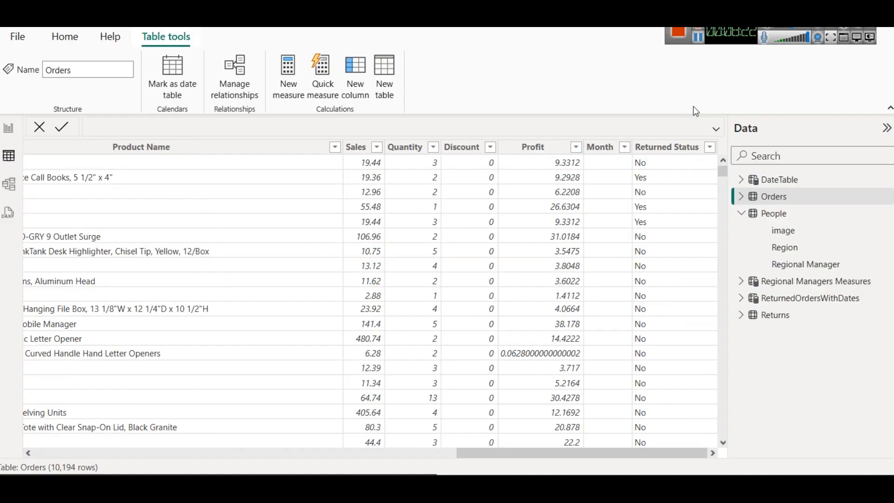
{"action": "left_click", "coordinate": [670, 148]}
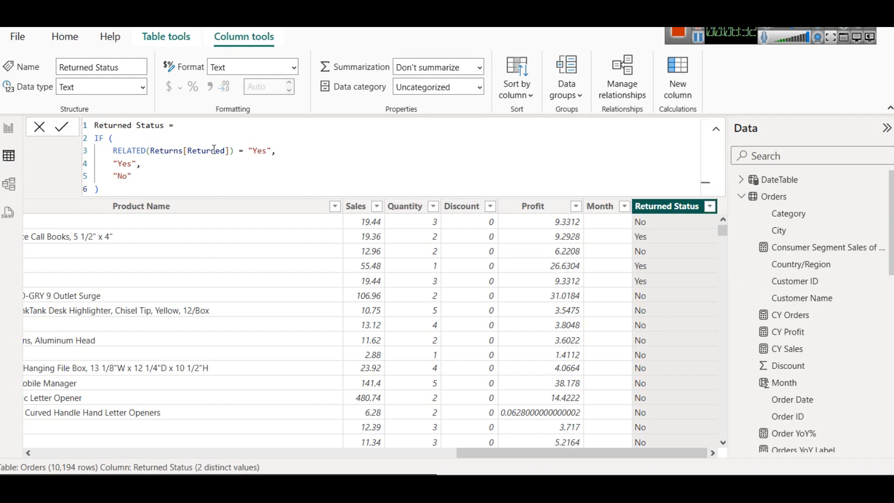
{"action": "double_click", "coordinate": [133, 149]}
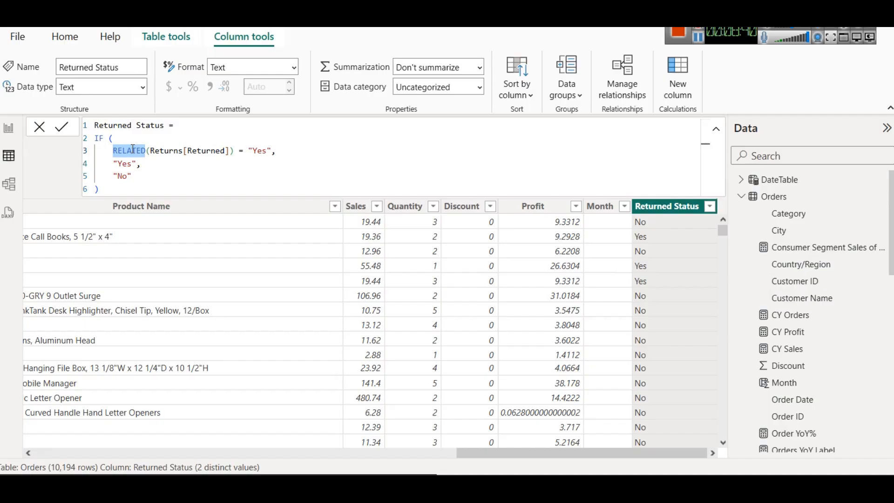
{"action": "left_click", "coordinate": [9, 184]}
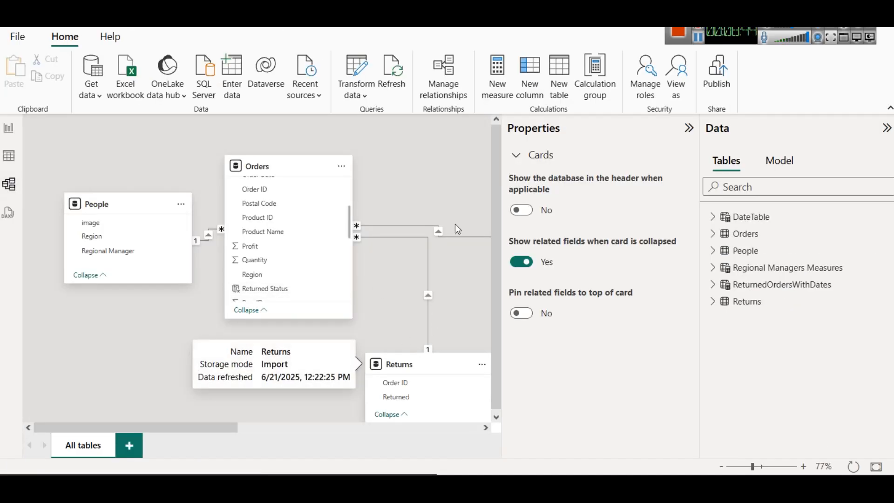
Step: Rearrange the data model diagram so Returns sits beside the Orders table and DateTable sits below it
{"action": "left_click", "coordinate": [688, 128]}
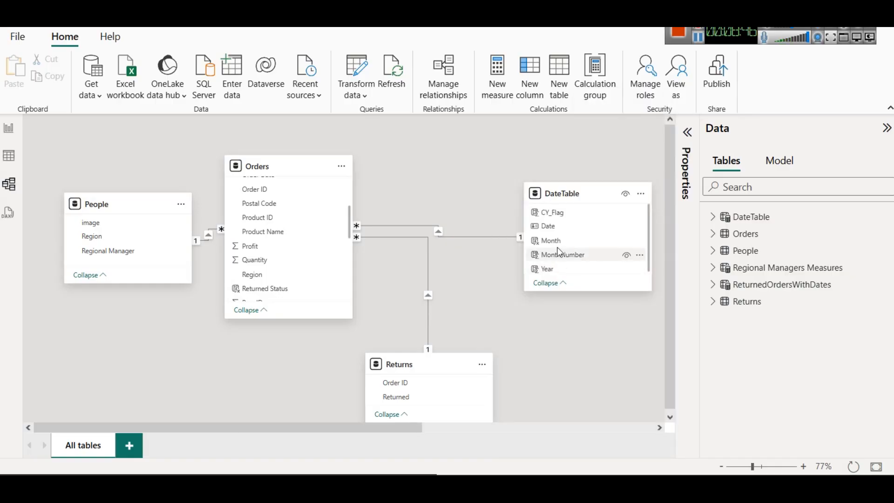
{"action": "left_click_drag", "start_coordinate": [408, 363], "coordinate": [421, 166]}
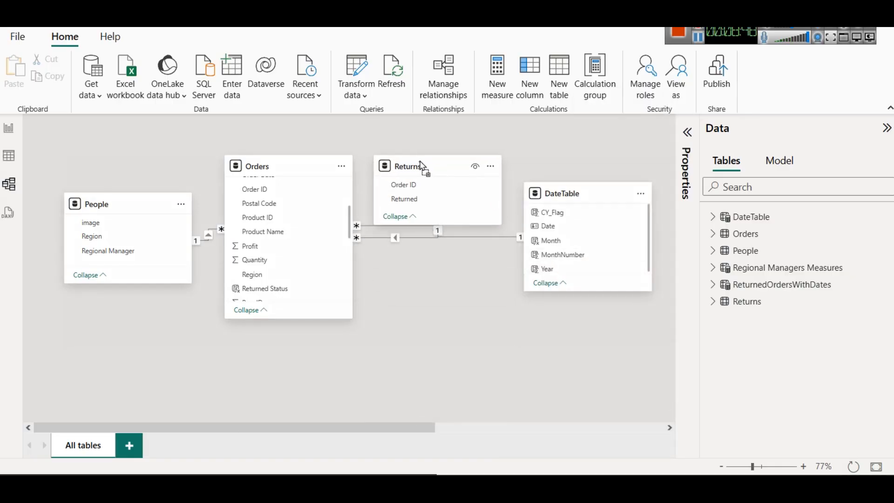
{"action": "left_click_drag", "start_coordinate": [564, 196], "coordinate": [567, 347]}
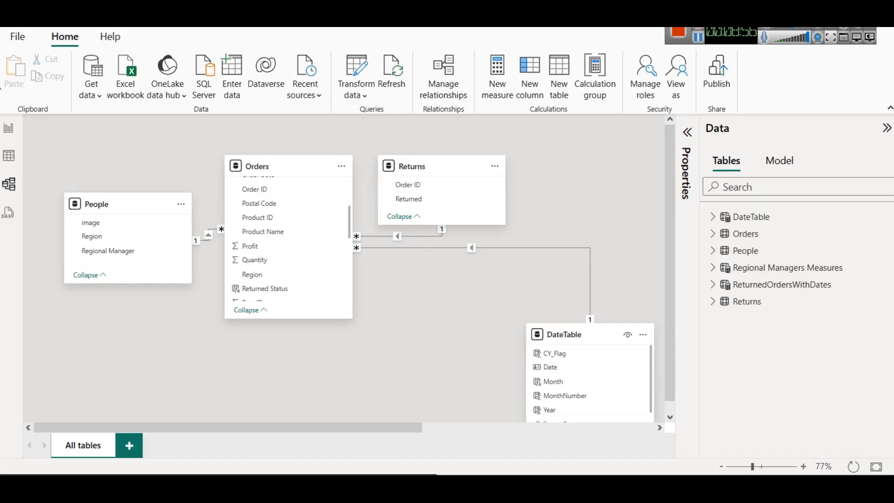
Step: Inspect the Returned and Order ID columns in the Returns table's data
{"action": "left_click", "coordinate": [15, 157]}
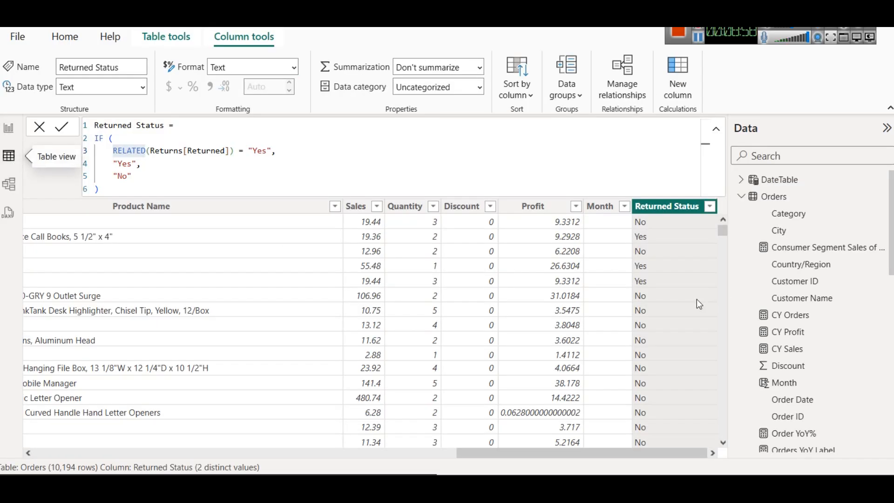
{"action": "scroll", "coordinate": [805, 321], "scroll_direction": "down", "scroll_amount": 6}
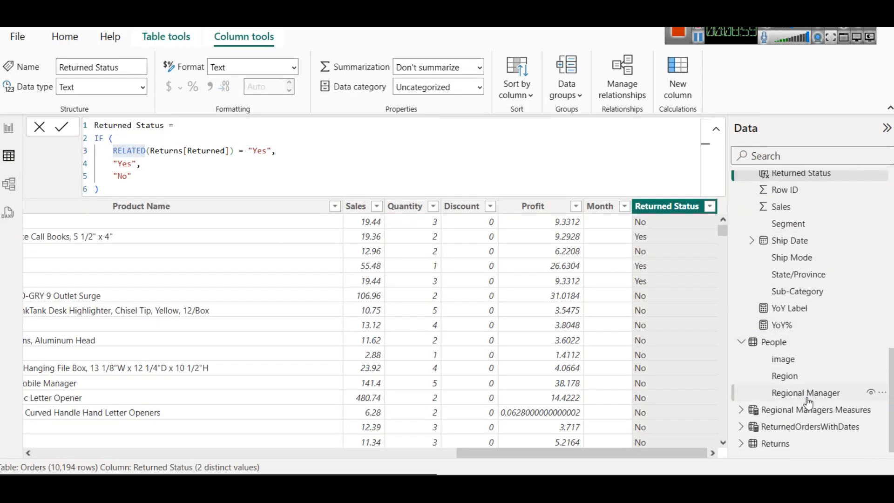
{"action": "left_click", "coordinate": [776, 443]}
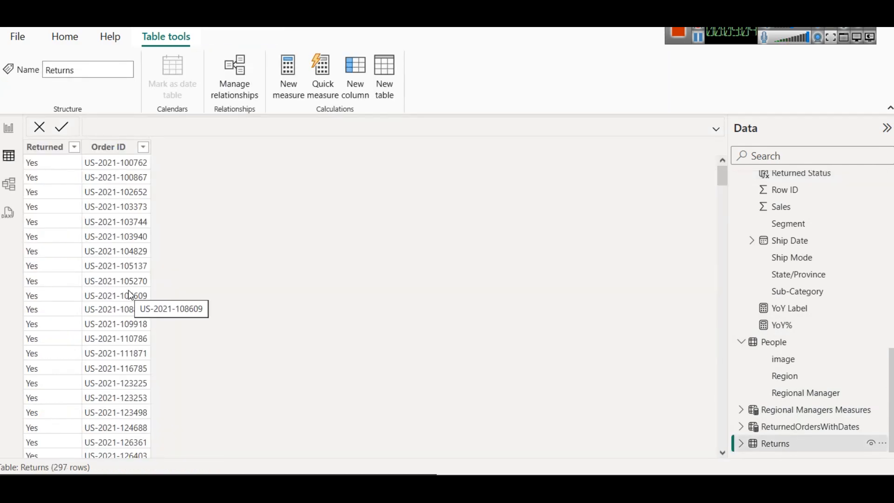
{"action": "scroll", "coordinate": [819, 302], "scroll_direction": "up", "scroll_amount": 8}
{"action": "scroll", "coordinate": [807, 269], "scroll_direction": "up", "scroll_amount": 2}
Step: Examine the IF and RELATED logic in the formula of the Orders table's Returned Status column
{"action": "left_click", "coordinate": [786, 200]}
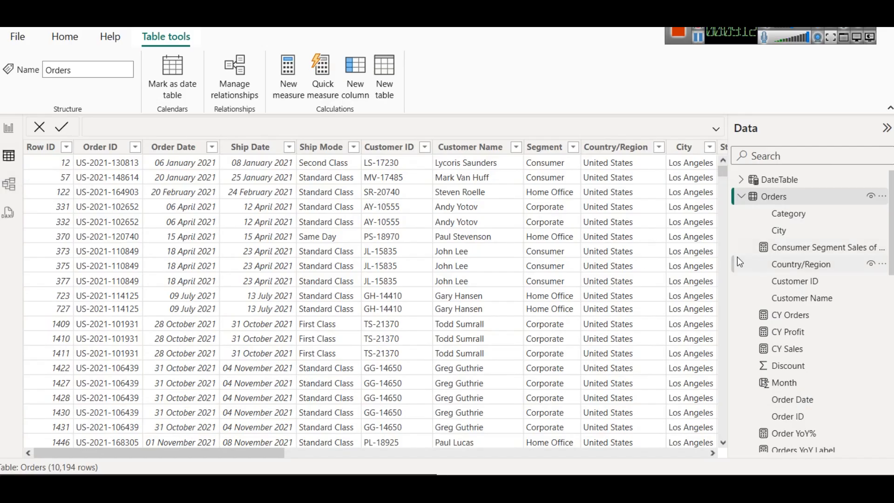
{"action": "scroll", "coordinate": [697, 461], "scroll_direction": "right", "scroll_amount": 10}
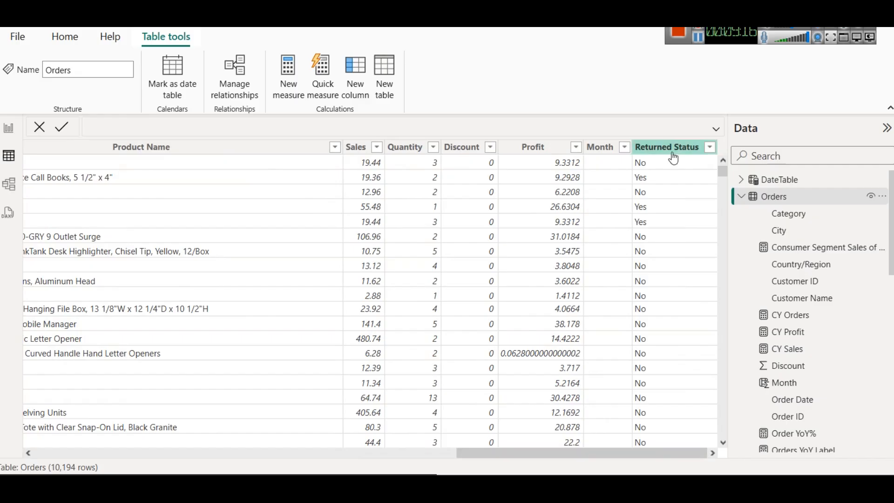
{"action": "left_click", "coordinate": [673, 147]}
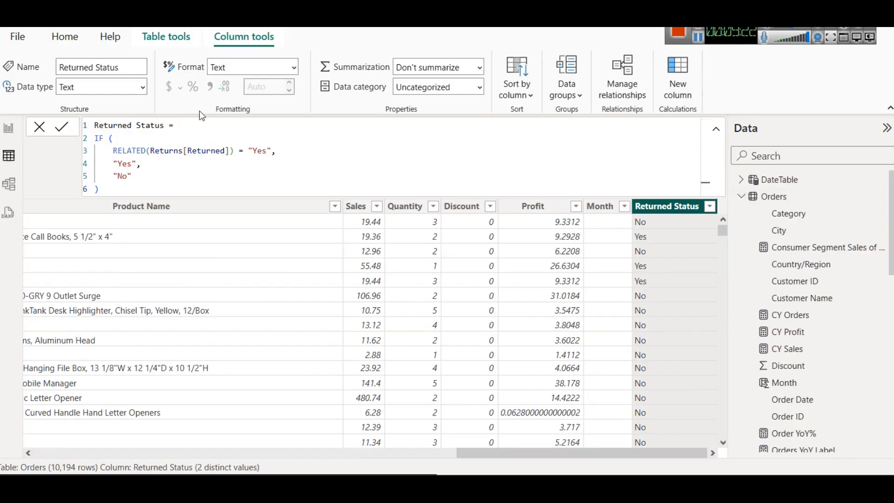
{"action": "left_click", "coordinate": [150, 154]}
{"action": "key", "text": "BackSpace"}
{"action": "type", "text": "("}
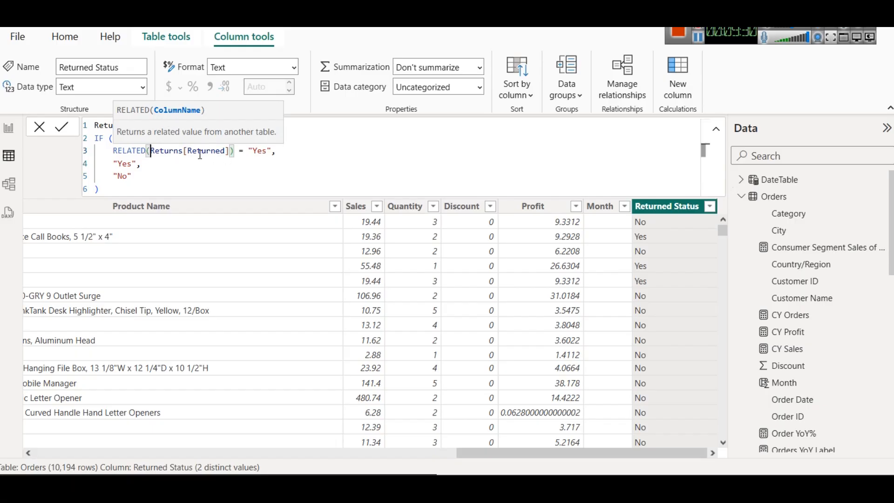
{"action": "double_click", "coordinate": [177, 151]}
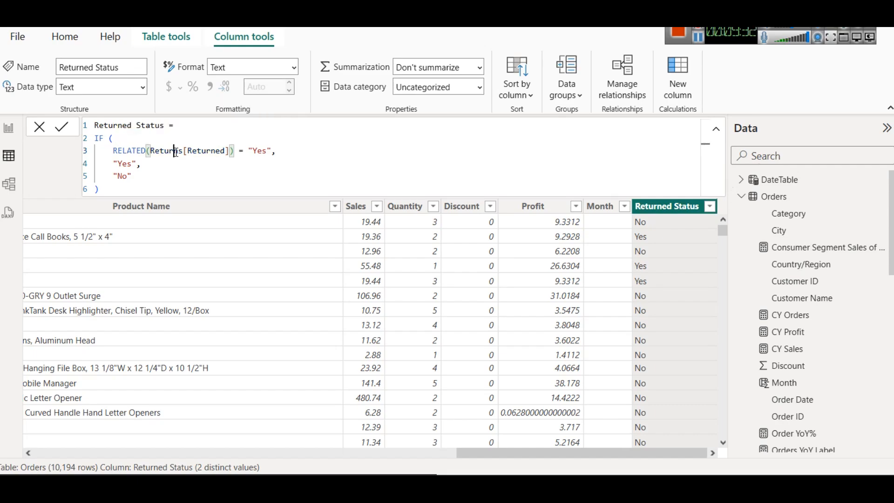
{"action": "double_click", "coordinate": [207, 151]}
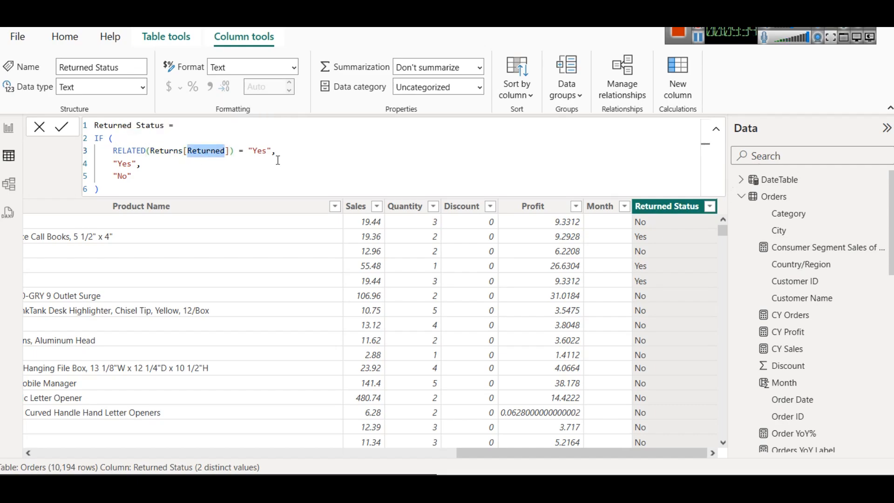
{"action": "double_click", "coordinate": [261, 150]}
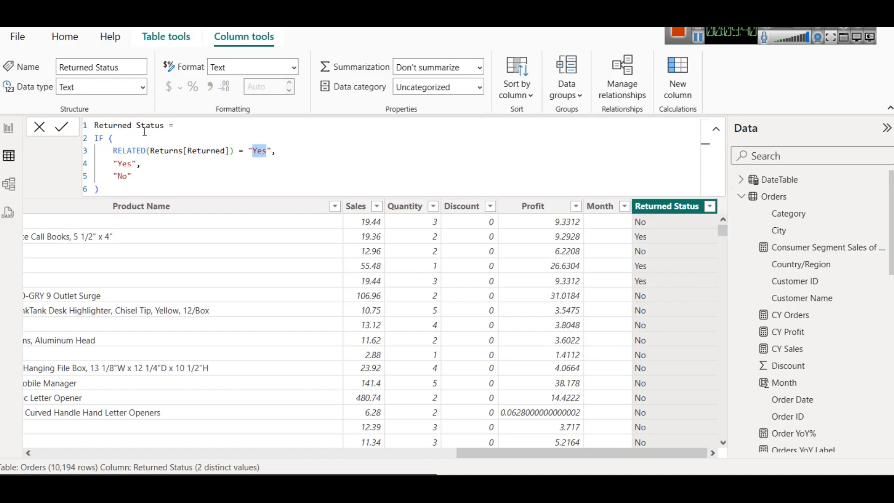
{"action": "left_click", "coordinate": [116, 137]}
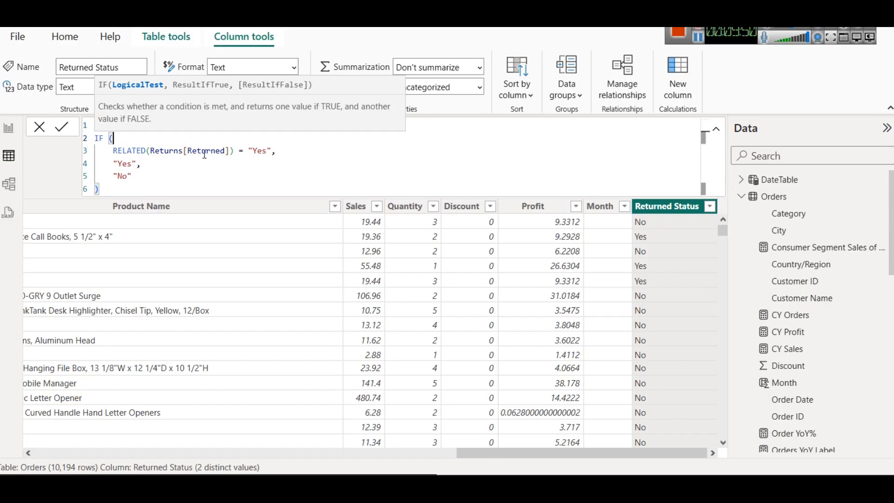
Step: Review the Orders table's Order ID column against the formula's Yes and No results in Returned Status
{"action": "left_click", "coordinate": [420, 452]}
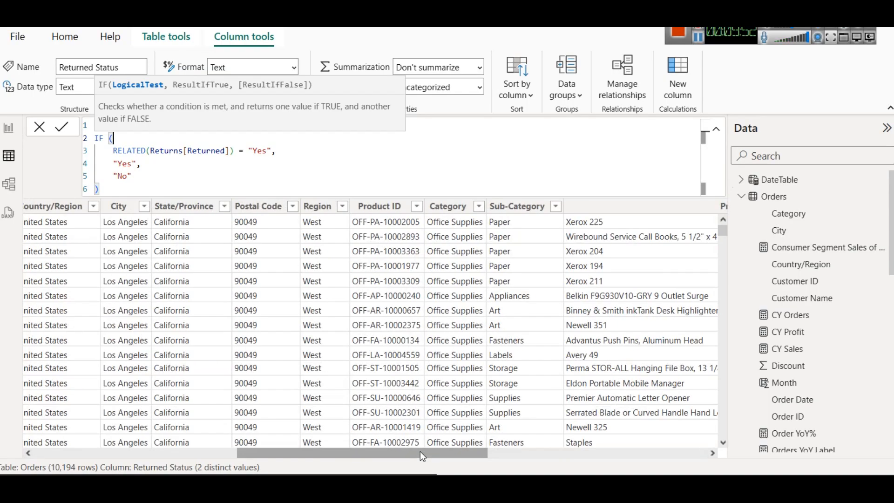
{"action": "left_click_drag", "start_coordinate": [420, 451], "coordinate": [244, 442]}
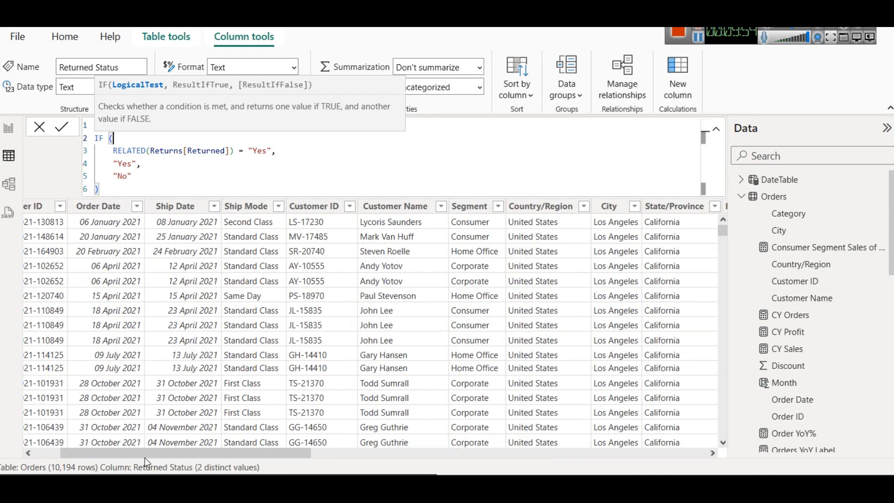
{"action": "left_click_drag", "start_coordinate": [146, 462], "coordinate": [119, 462]}
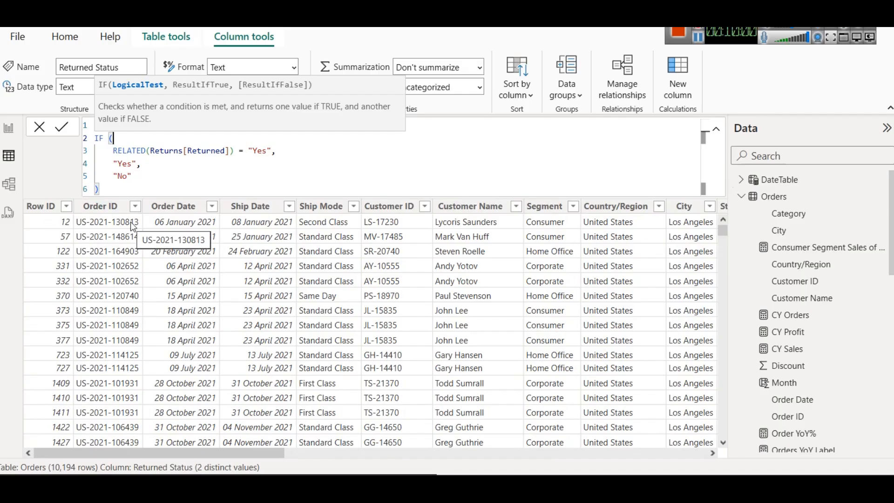
{"action": "double_click", "coordinate": [127, 163]}
{"action": "double_click", "coordinate": [123, 177]}
{"action": "left_click_drag", "start_coordinate": [252, 453], "coordinate": [713, 448]}
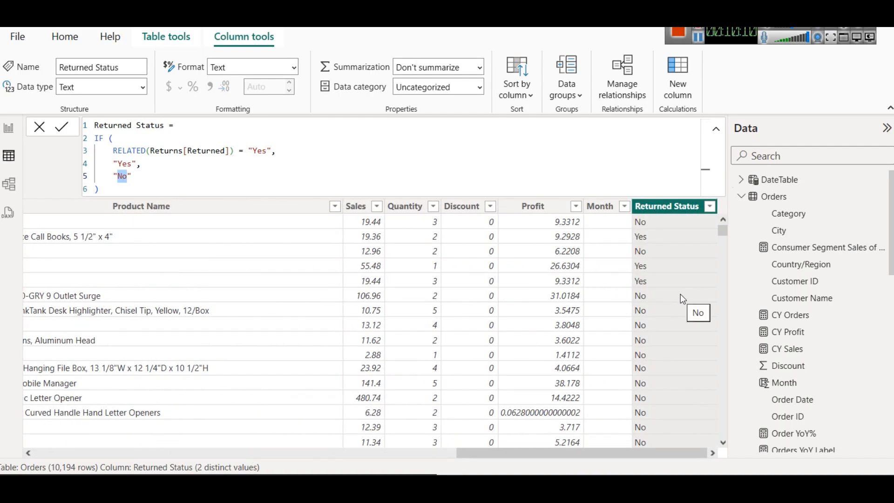
{"action": "scroll", "coordinate": [781, 316], "scroll_direction": "down", "scroll_amount": 5}
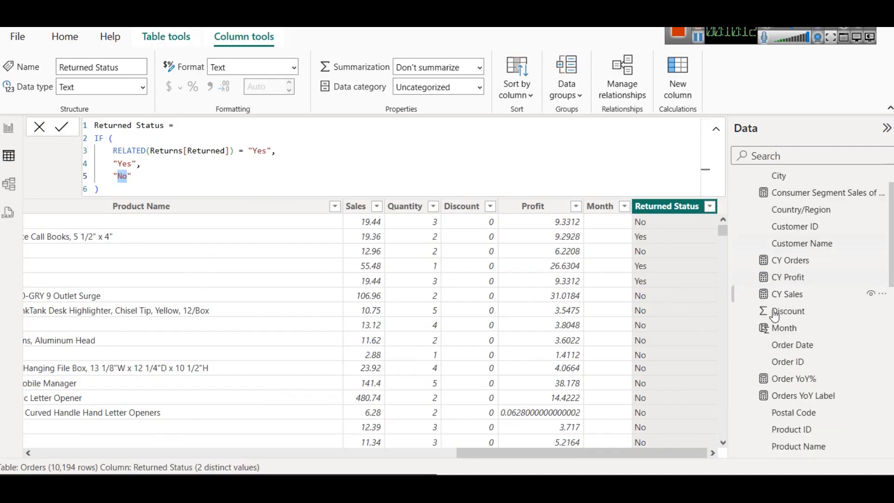
{"action": "scroll", "coordinate": [792, 312], "scroll_direction": "down", "scroll_amount": 5}
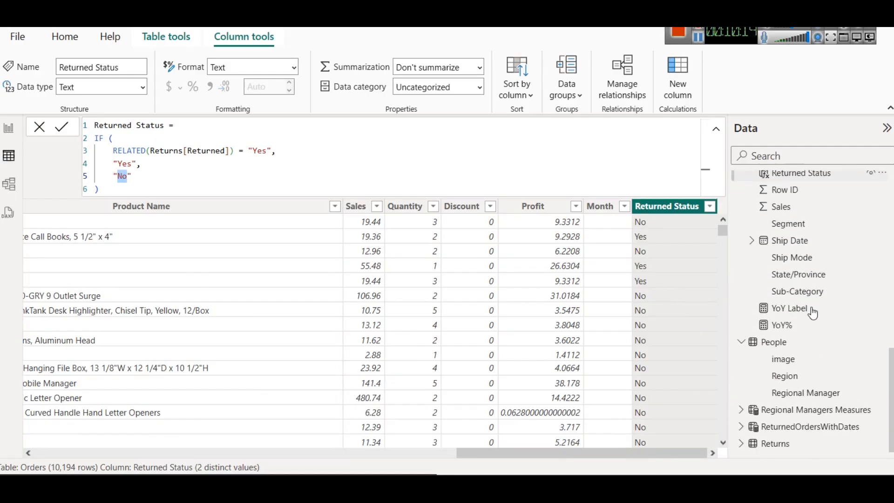
Step: Put Order ID from the Orders table on the X-axis of the Return card's empty area chart in the report
{"action": "left_click", "coordinate": [8, 128]}
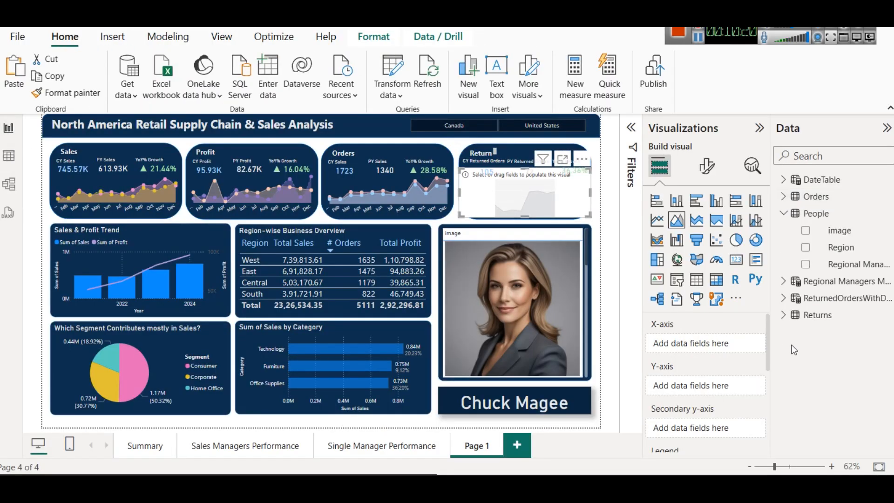
{"action": "left_click", "coordinate": [783, 196]}
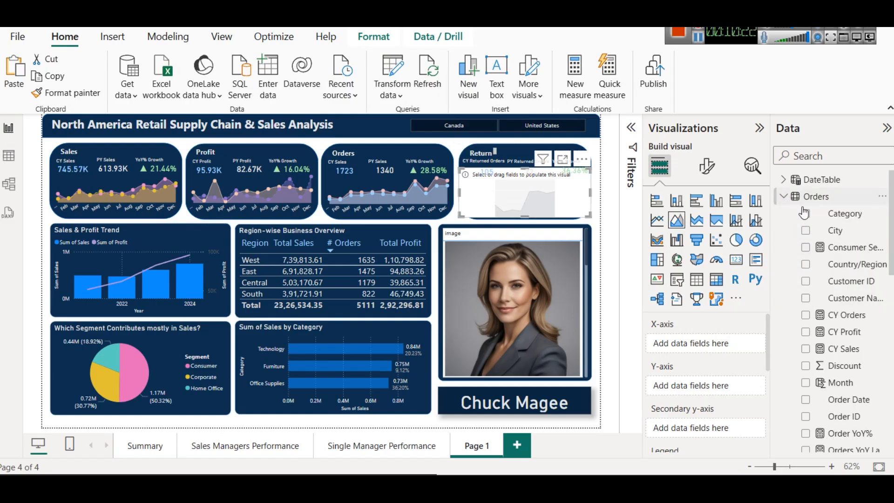
{"action": "scroll", "coordinate": [857, 261], "scroll_direction": "down", "scroll_amount": 3}
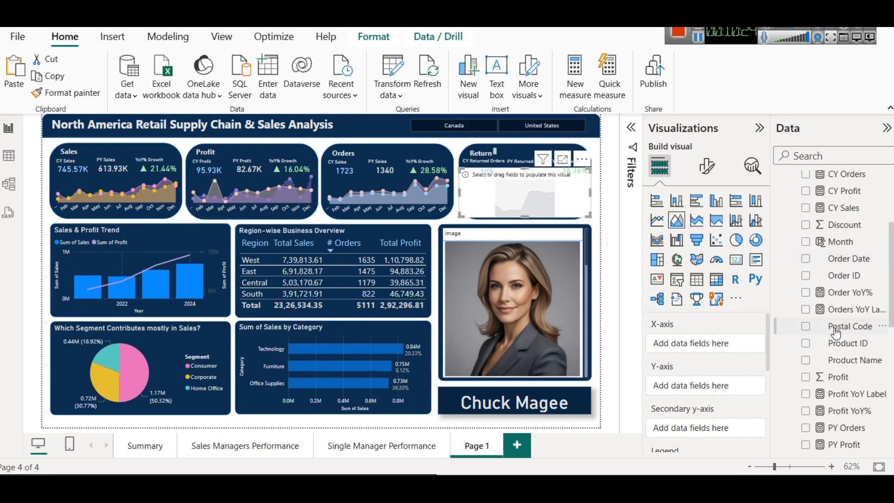
{"action": "left_click_drag", "start_coordinate": [844, 275], "coordinate": [716, 340]}
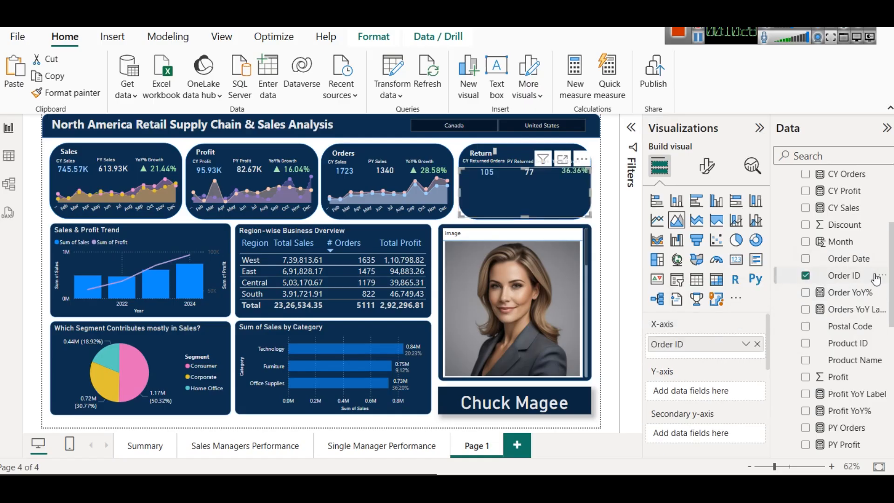
Step: Add Returned Status from the Orders table to the Y-axis of the Return card's area chart
{"action": "scroll", "coordinate": [873, 279], "scroll_direction": "down", "scroll_amount": 3}
{"action": "scroll", "coordinate": [870, 289], "scroll_direction": "down", "scroll_amount": 4}
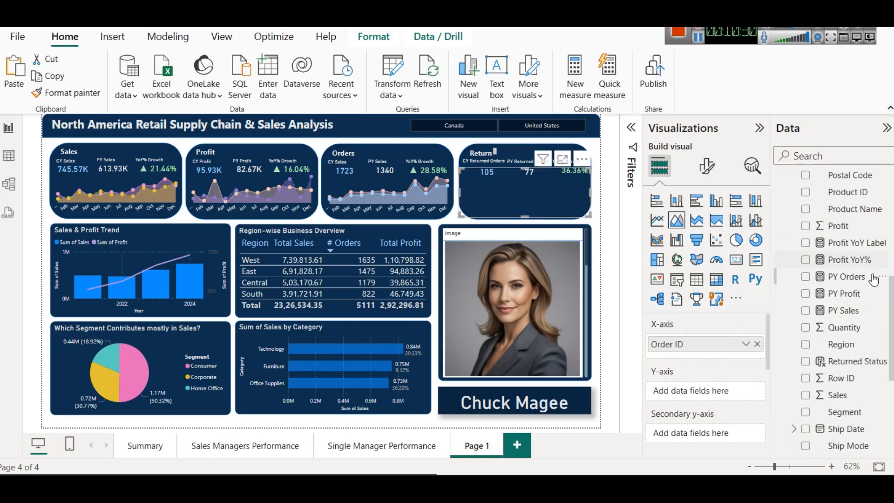
{"action": "scroll", "coordinate": [852, 333], "scroll_direction": "up", "scroll_amount": 6}
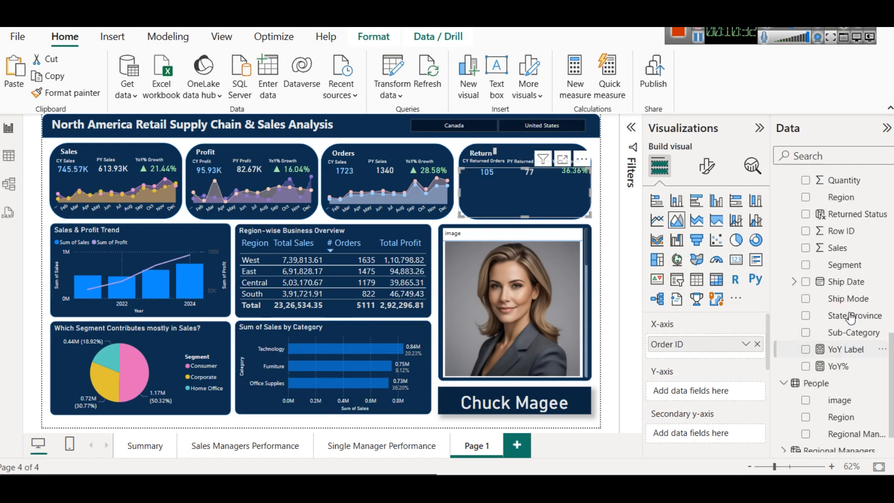
{"action": "scroll", "coordinate": [866, 307], "scroll_direction": "down", "scroll_amount": 2}
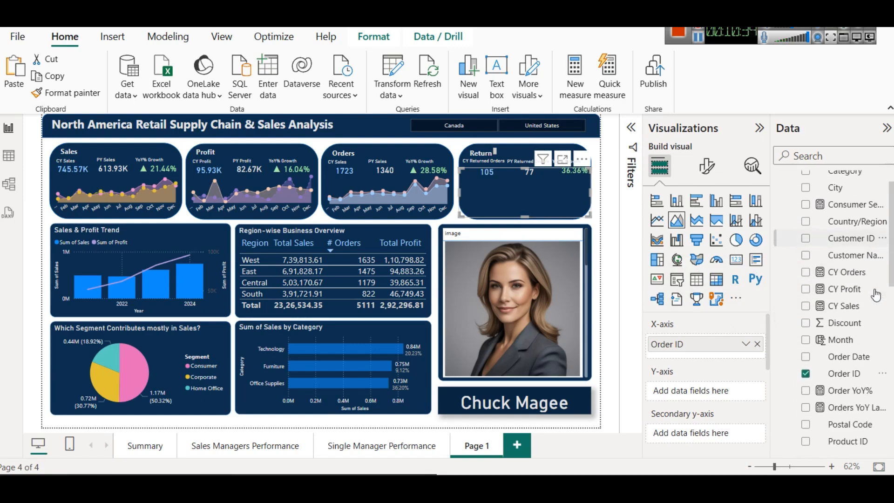
{"action": "scroll", "coordinate": [877, 326], "scroll_direction": "down", "scroll_amount": 3}
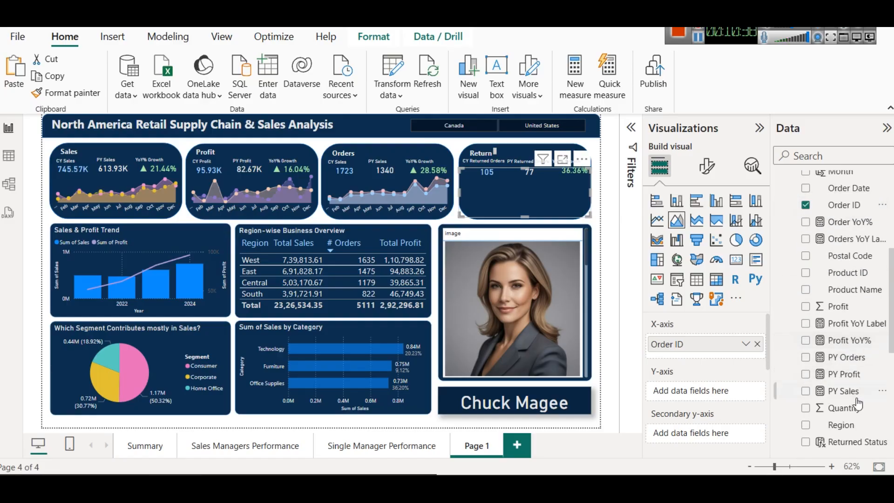
{"action": "left_click_drag", "start_coordinate": [847, 440], "coordinate": [698, 390]}
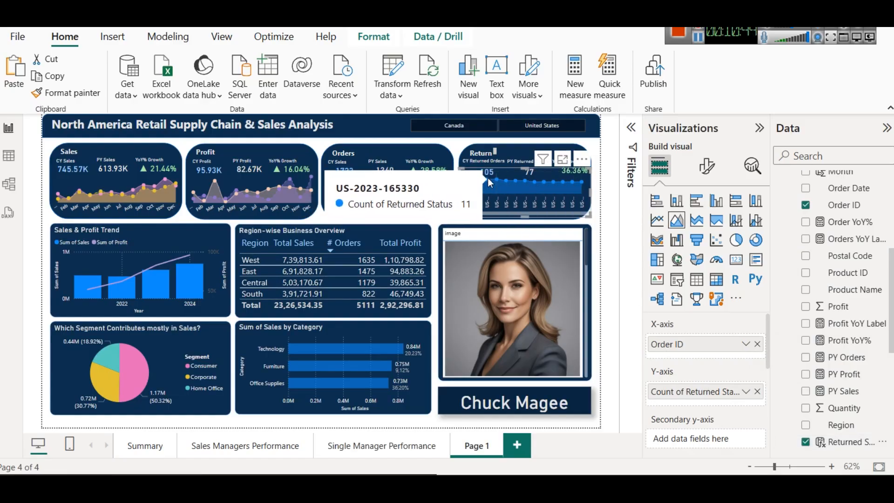
Step: Try Count (Distinct) for Returned Status in the Return card's area chart and restore the plain Count aggregation
{"action": "left_click", "coordinate": [748, 393]}
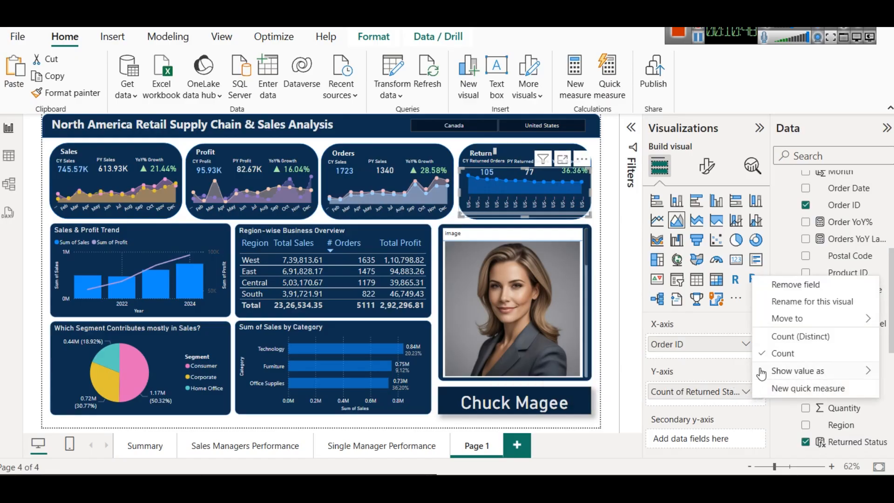
{"action": "left_click", "coordinate": [772, 336]}
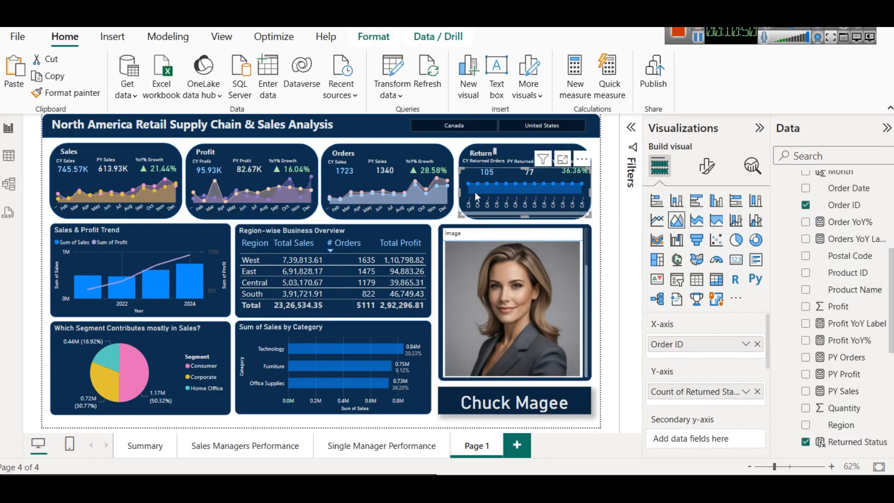
{"action": "mouse_move", "coordinate": [552, 192]}
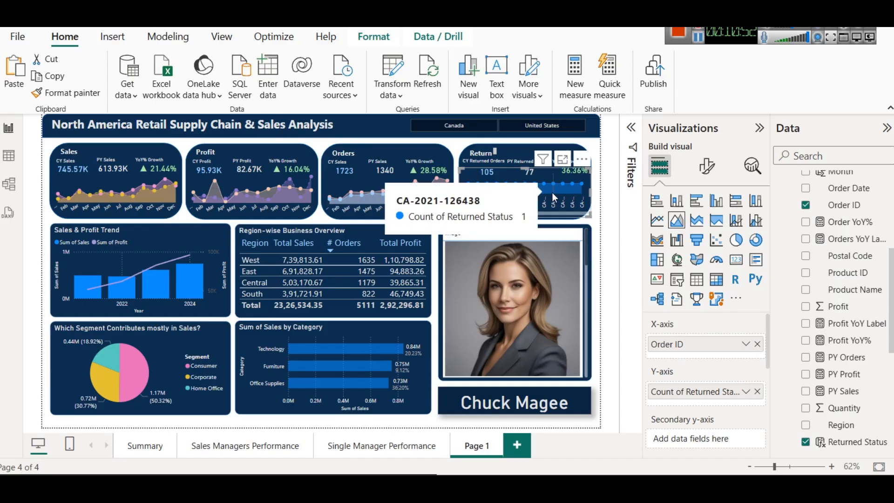
{"action": "left_click", "coordinate": [746, 391]}
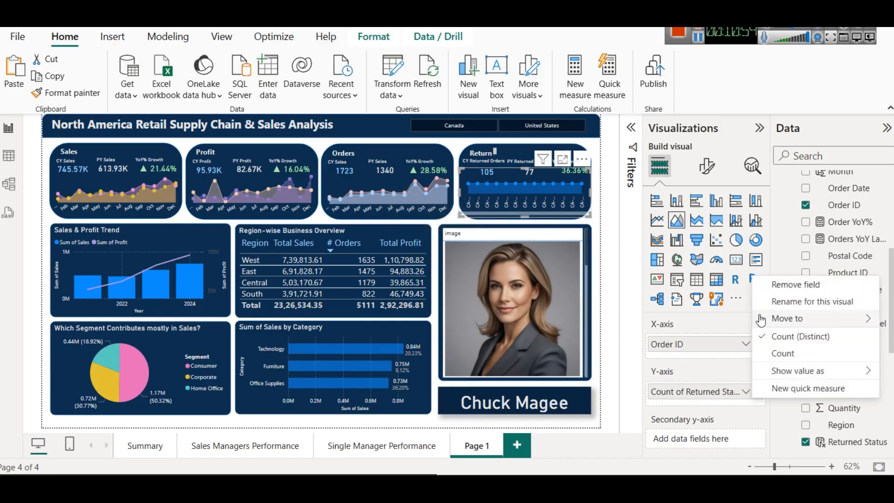
{"action": "left_click", "coordinate": [782, 353]}
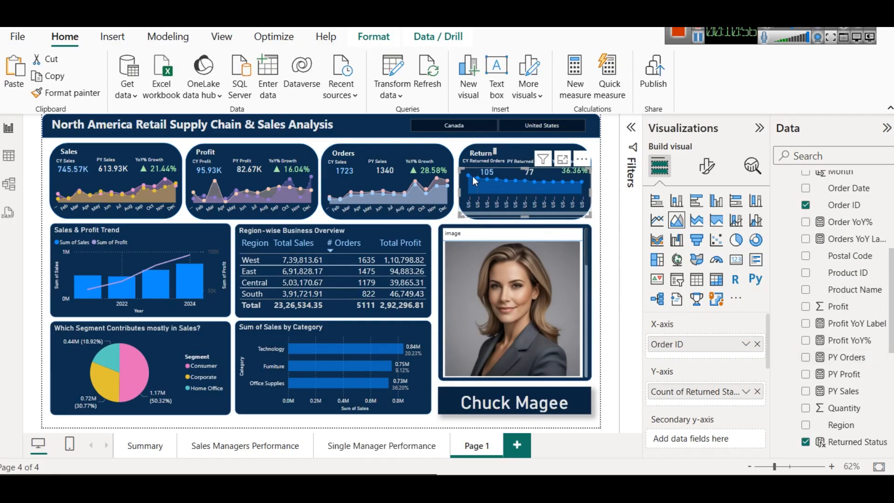
{"action": "mouse_move", "coordinate": [470, 174]}
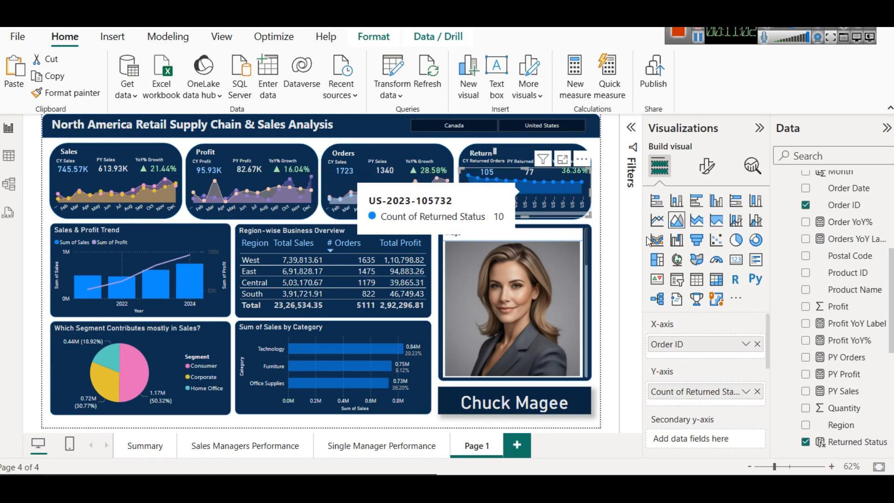
Step: Replace Order ID on the X-axis of the Return card's area chart with Order Date from the Orders table
{"action": "left_click", "coordinate": [758, 345]}
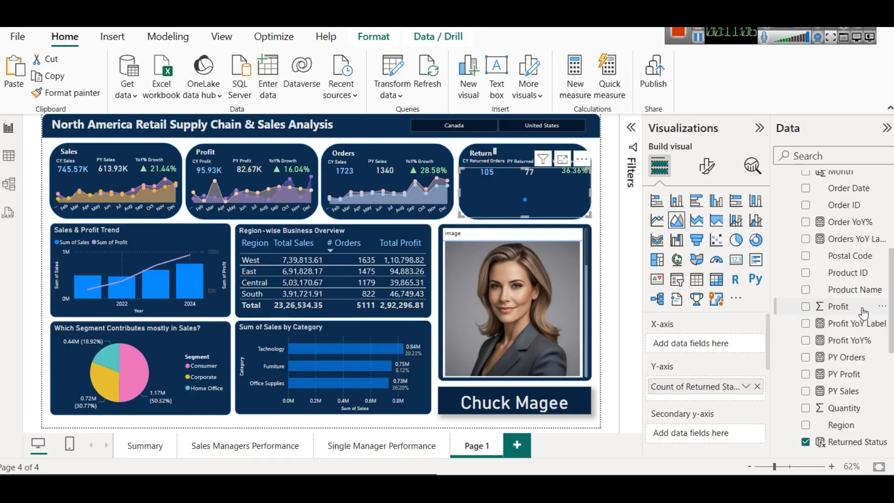
{"action": "mouse_move", "coordinate": [846, 190]}
{"action": "left_mouse_down"}
{"action": "mouse_move", "coordinate": [728, 369]}
{"action": "mouse_move", "coordinate": [695, 343]}
{"action": "left_mouse_up"}
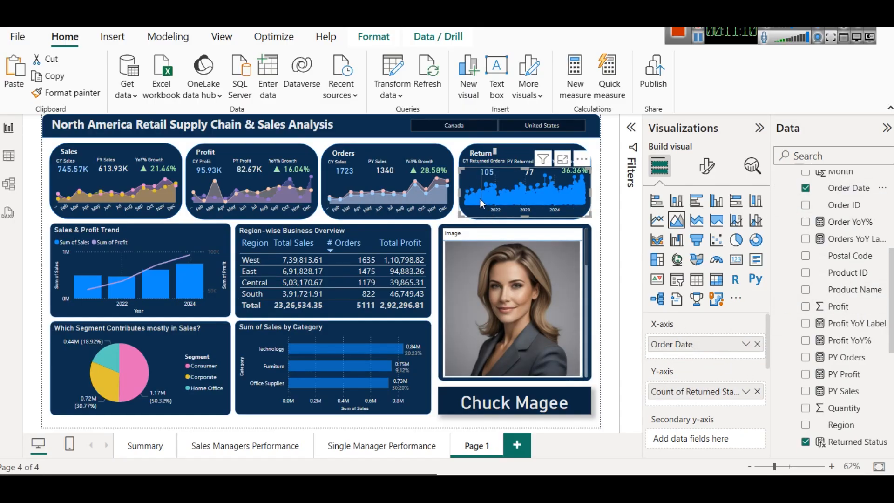
{"action": "left_click", "coordinate": [745, 343]}
{"action": "left_click", "coordinate": [728, 345]}
Step: Change the X-axis field of the Return card's area chart to Month from the DateTable
{"action": "left_click", "coordinate": [757, 344]}
{"action": "scroll", "coordinate": [861, 293], "scroll_direction": "up", "scroll_amount": 5}
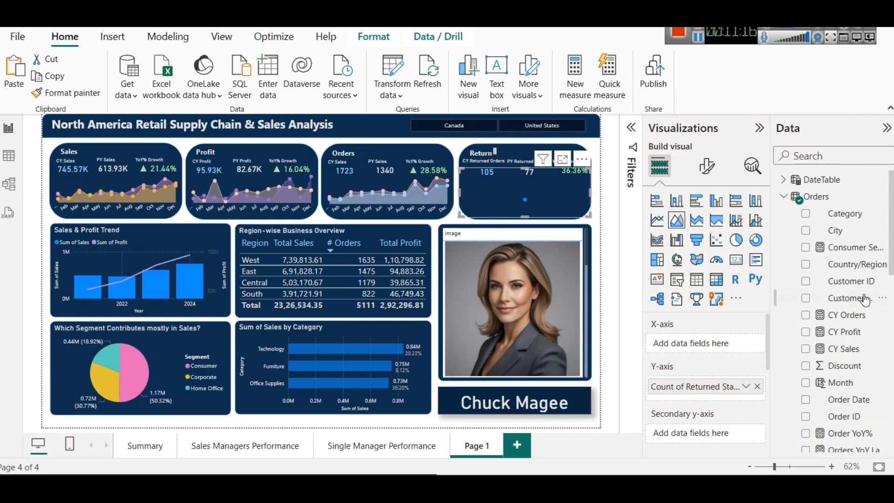
{"action": "left_click", "coordinate": [783, 179]}
{"action": "mouse_move", "coordinate": [837, 230]}
{"action": "left_mouse_down"}
{"action": "mouse_move", "coordinate": [823, 281]}
{"action": "mouse_move", "coordinate": [707, 345]}
{"action": "left_mouse_up"}
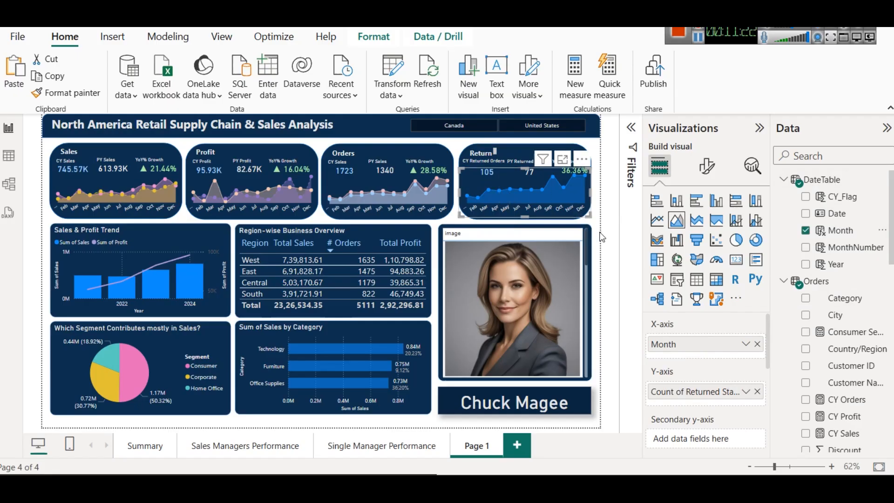
Step: Open the formula of the CY Returned Orders measure used by the Returns card on the Single Manager Performance page
{"action": "left_click", "coordinate": [362, 448]}
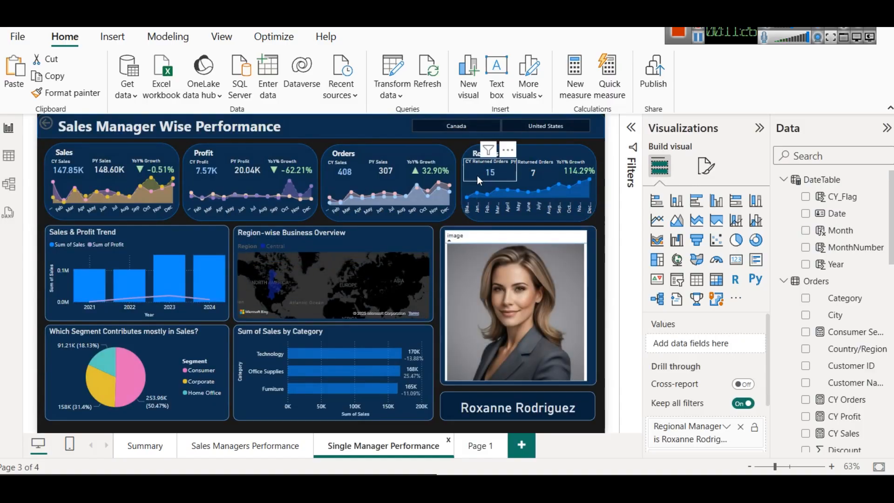
{"action": "left_click", "coordinate": [476, 174]}
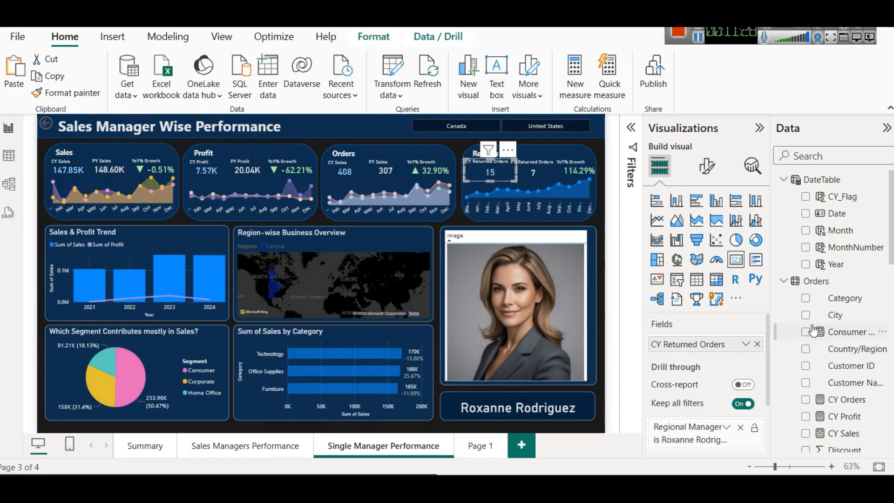
{"action": "scroll", "coordinate": [813, 330], "scroll_direction": "down", "scroll_amount": 10}
{"action": "scroll", "coordinate": [812, 330], "scroll_direction": "up", "scroll_amount": 10}
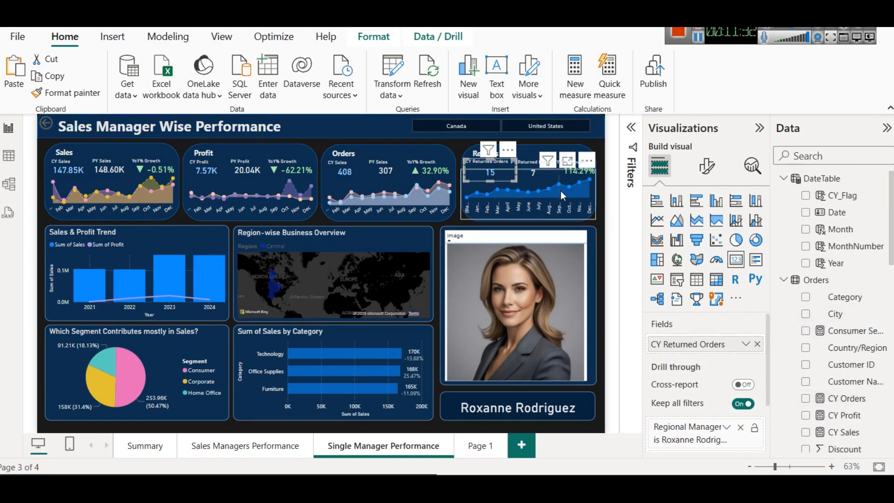
{"action": "scroll", "coordinate": [873, 365], "scroll_direction": "down", "scroll_amount": 10}
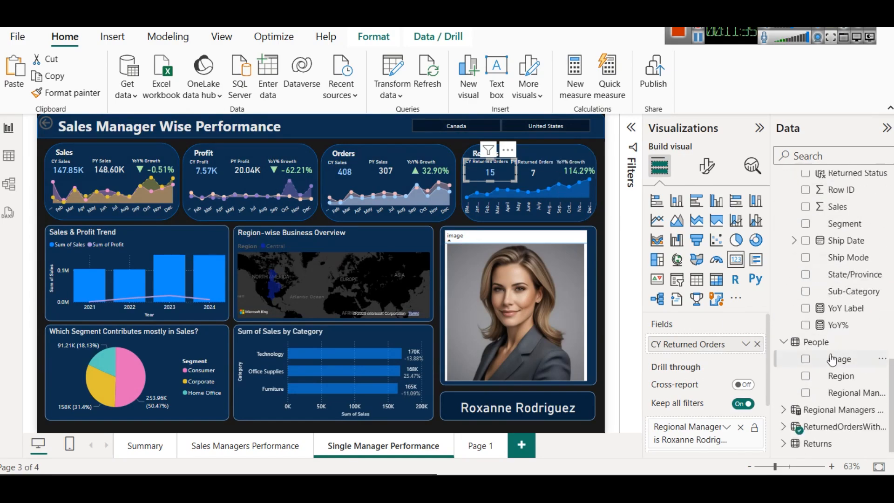
{"action": "left_click", "coordinate": [783, 426]}
{"action": "left_click", "coordinate": [851, 324]}
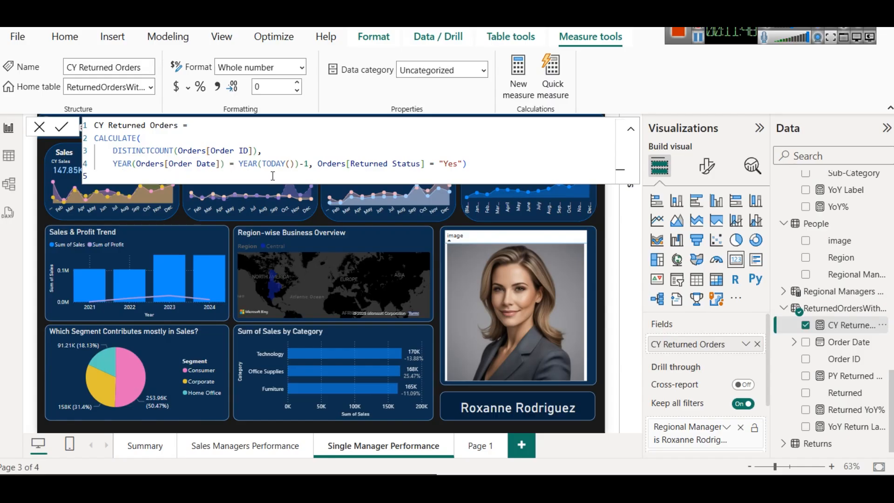
Step: Examine the order year filter, the Returned Status condition and the CALCULATE function in the CY Returned Orders formula
{"action": "left_click_drag", "start_coordinate": [307, 166], "coordinate": [110, 163]}
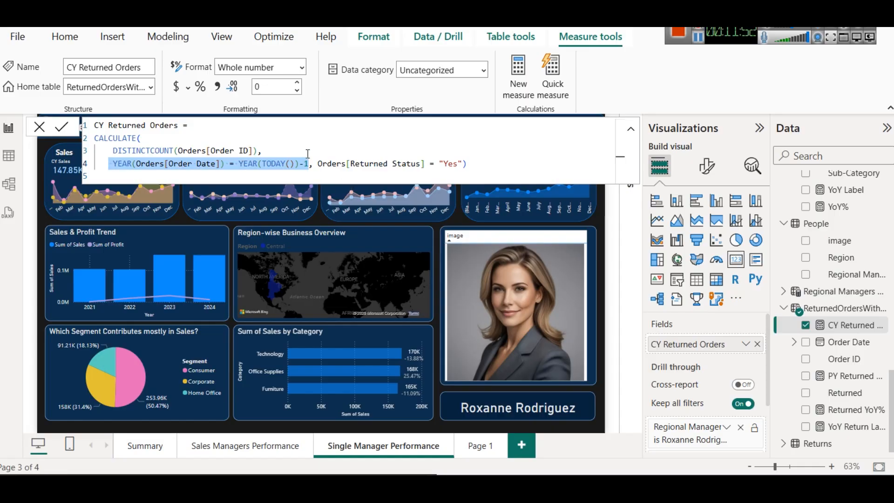
{"action": "left_click_drag", "start_coordinate": [463, 164], "coordinate": [324, 160]}
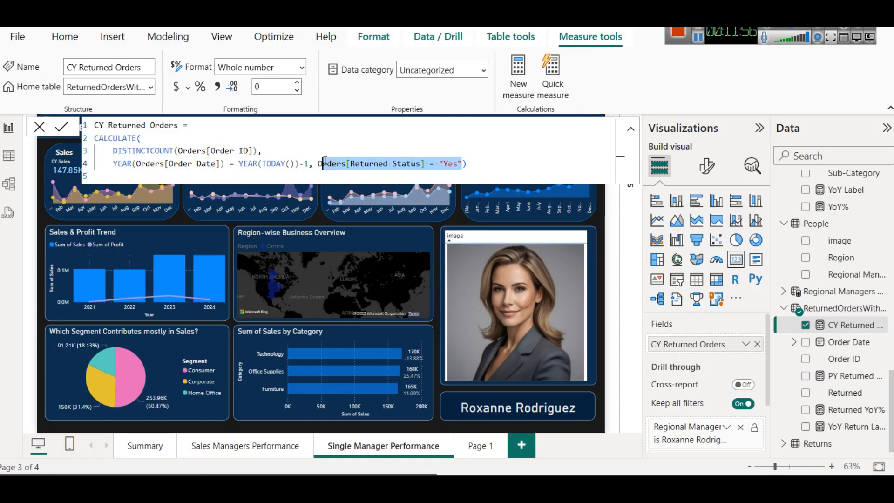
{"action": "left_click", "coordinate": [697, 40]}
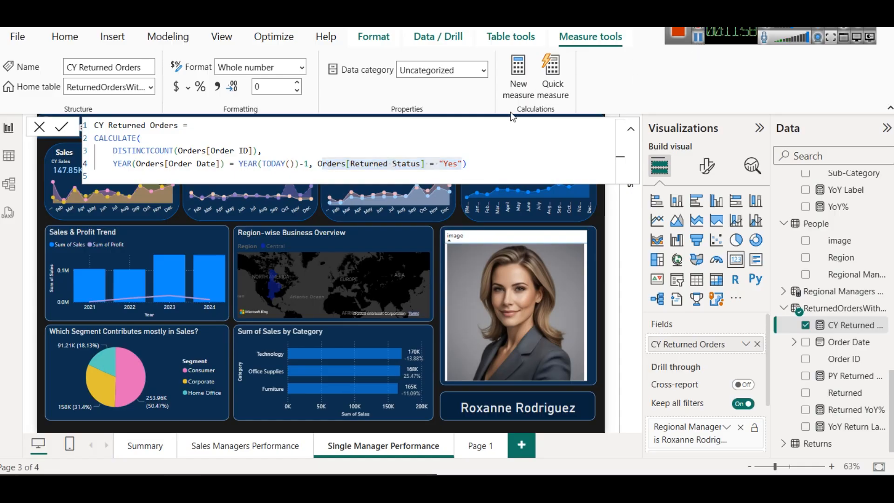
{"action": "left_click_drag", "start_coordinate": [318, 163], "coordinate": [461, 165]}
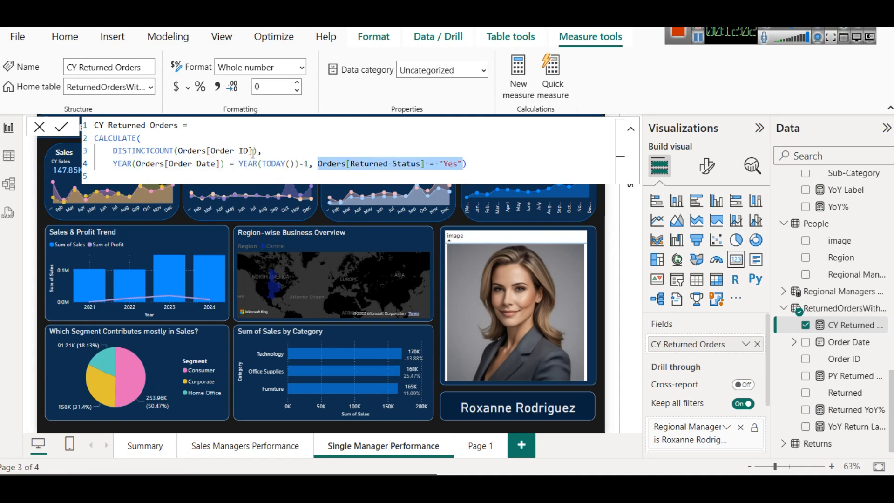
{"action": "left_click", "coordinate": [167, 134]}
{"action": "key", "text": "BackSpace"}
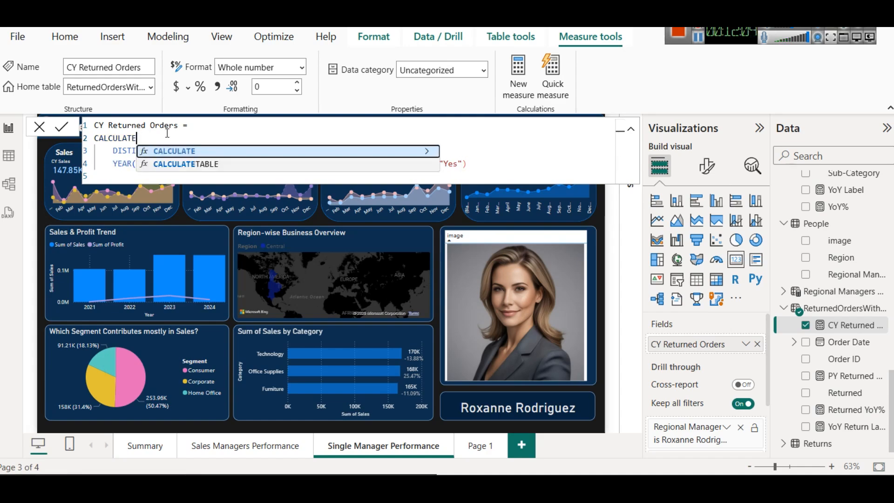
{"action": "type", "text": "("}
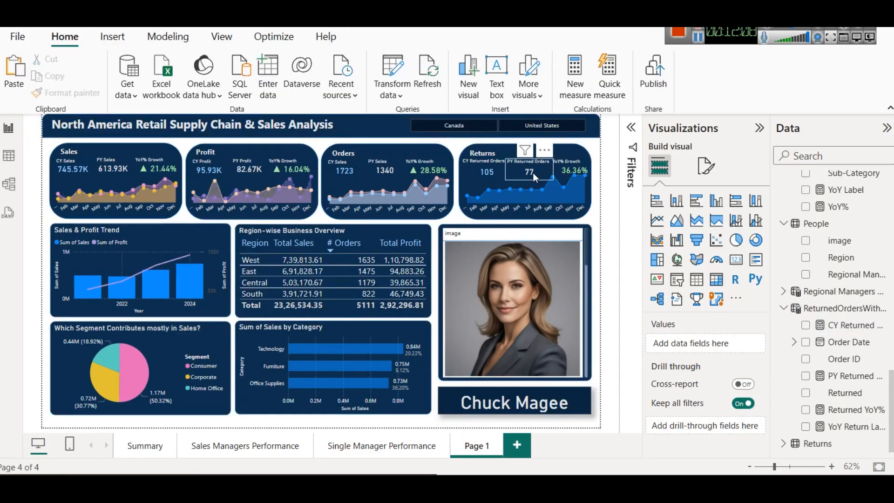
Step: Open the PY Returned Orders measure's formula from the Returns card on Page 1 and review its DISTINCTCOUNT function
{"action": "left_click", "coordinate": [532, 173]}
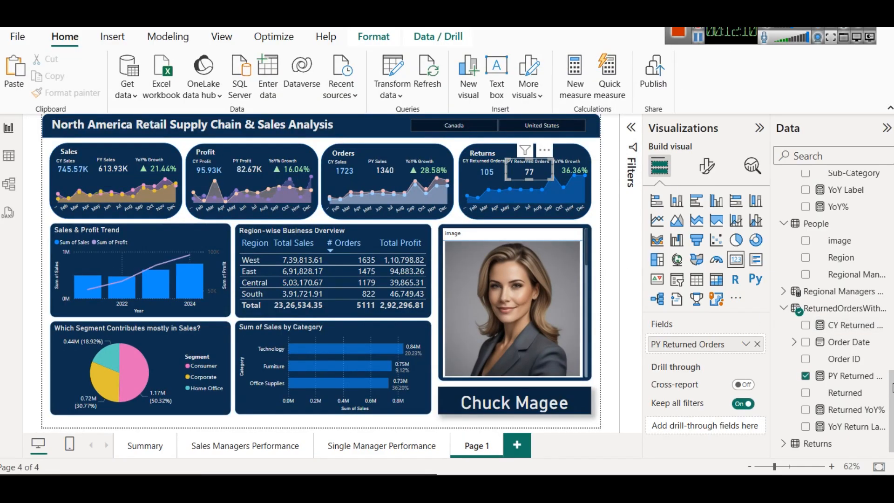
{"action": "left_click", "coordinate": [849, 376]}
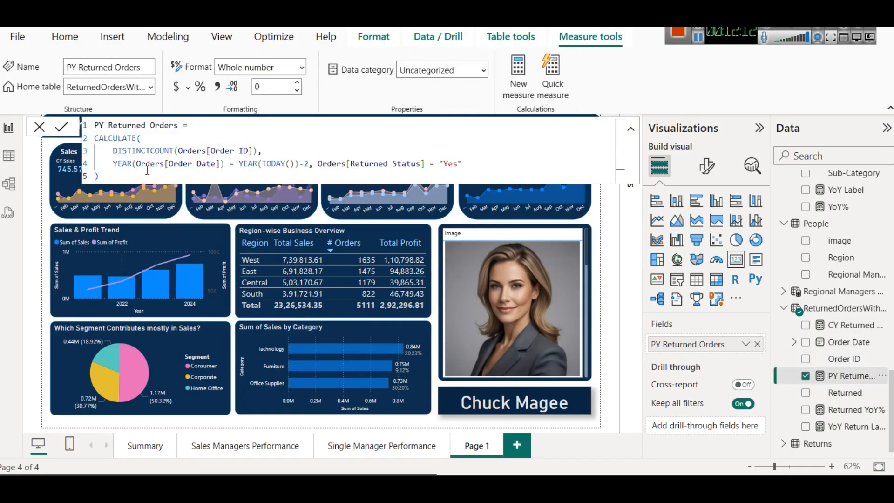
{"action": "double_click", "coordinate": [128, 147]}
{"action": "key", "text": "Right"}
{"action": "key", "text": "Right"}
{"action": "key", "text": "BackSpace"}
{"action": "type", "text": "("}
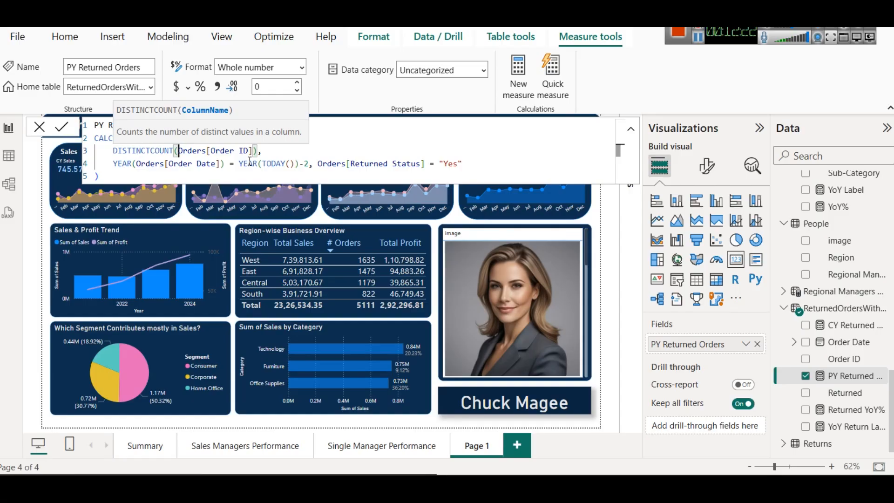
Step: Examine how the PY Returned Orders formula matches the Order Date year to YEAR(TODAY())-2
{"action": "left_click_drag", "start_coordinate": [114, 164], "coordinate": [226, 165]}
{"action": "scroll", "coordinate": [838, 303], "scroll_direction": "up", "scroll_amount": 3}
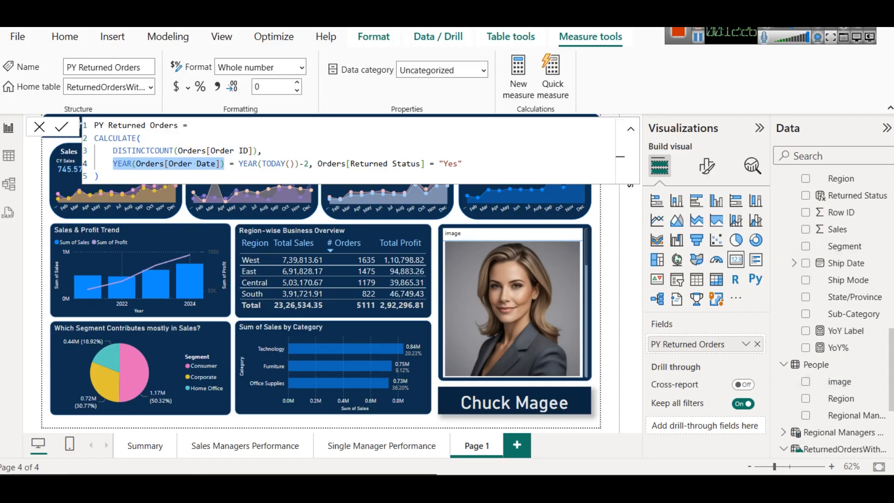
{"action": "left_click", "coordinate": [246, 164]}
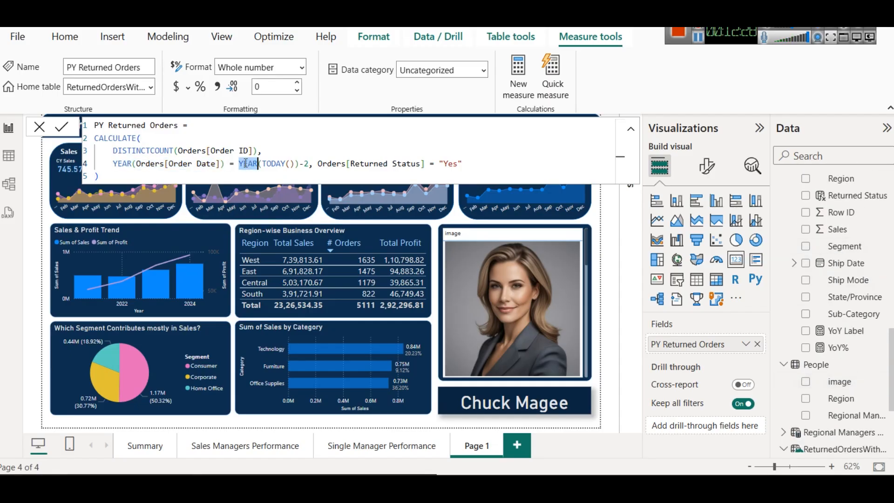
{"action": "left_click", "coordinate": [276, 164]}
{"action": "left_click_drag", "start_coordinate": [309, 164], "coordinate": [243, 166]}
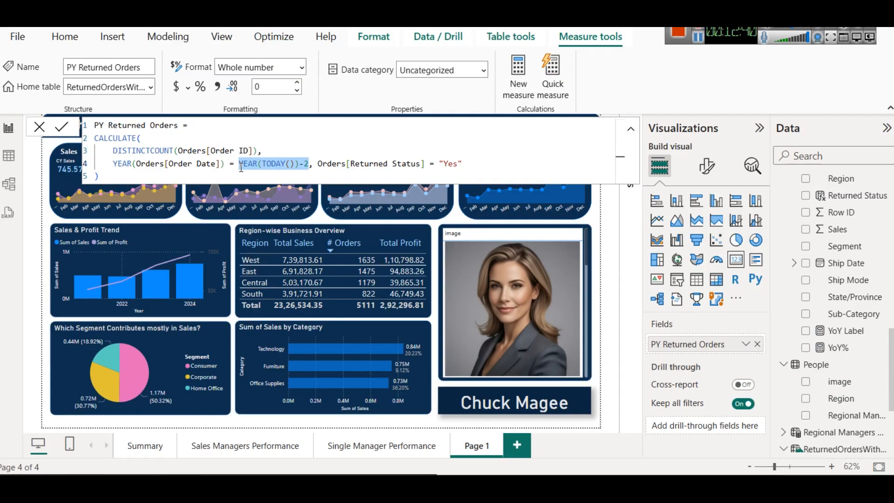
Step: Compare with the CY Returned Orders measure's formula, then collapse the formula and deselect the card on Page 1
{"action": "scroll", "coordinate": [819, 370], "scroll_direction": "up", "scroll_amount": 2}
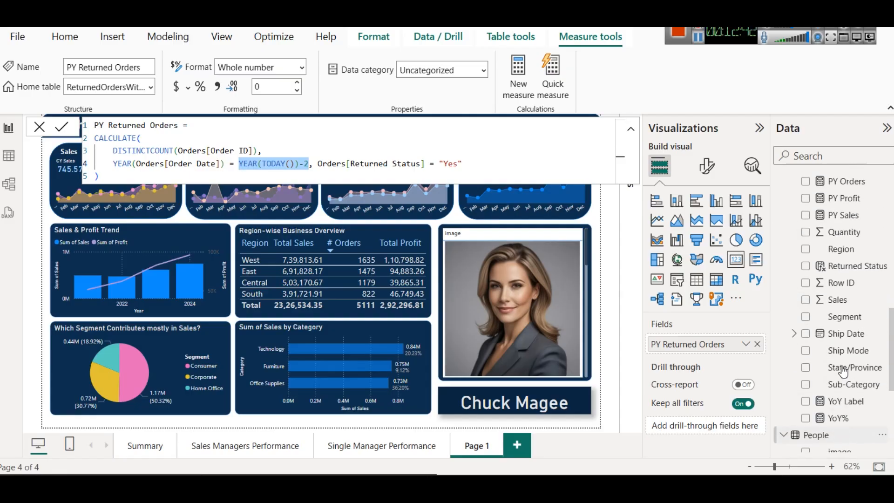
{"action": "scroll", "coordinate": [837, 335], "scroll_direction": "up", "scroll_amount": 5}
{"action": "scroll", "coordinate": [838, 317], "scroll_direction": "down", "scroll_amount": 10}
{"action": "scroll", "coordinate": [843, 320], "scroll_direction": "up", "scroll_amount": 9}
{"action": "scroll", "coordinate": [843, 319], "scroll_direction": "down", "scroll_amount": 8}
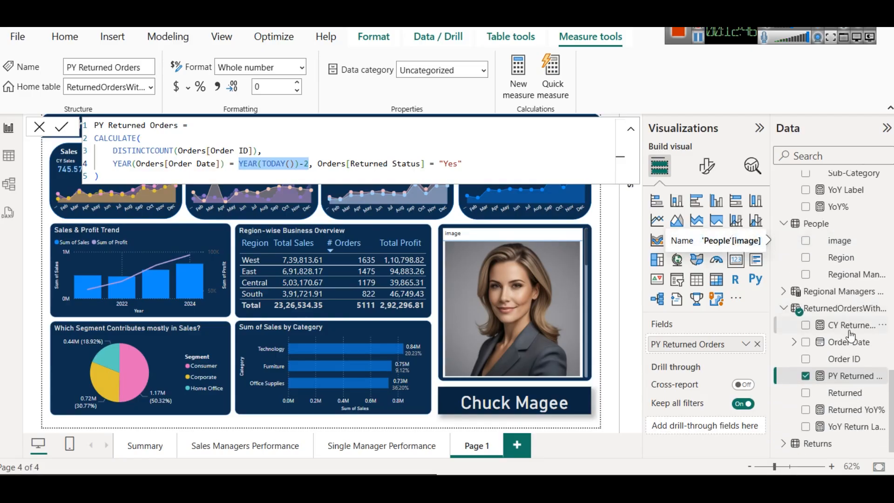
{"action": "left_click", "coordinate": [847, 325]}
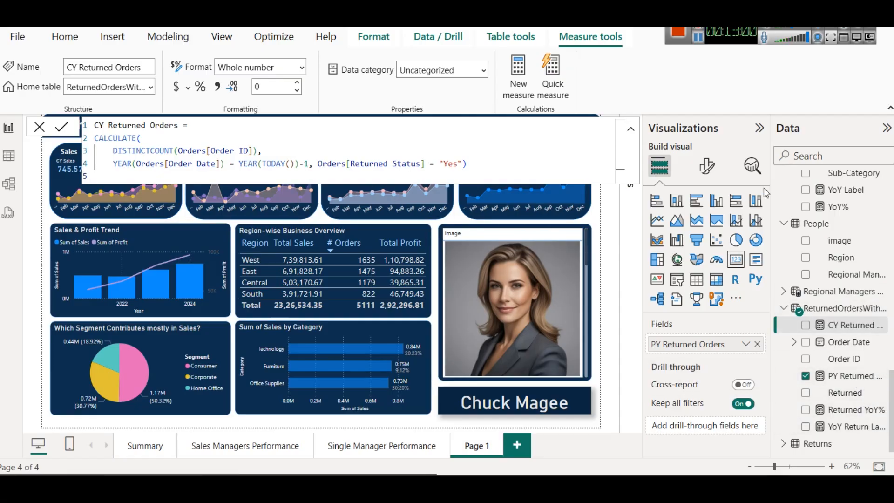
{"action": "left_click", "coordinate": [631, 130]}
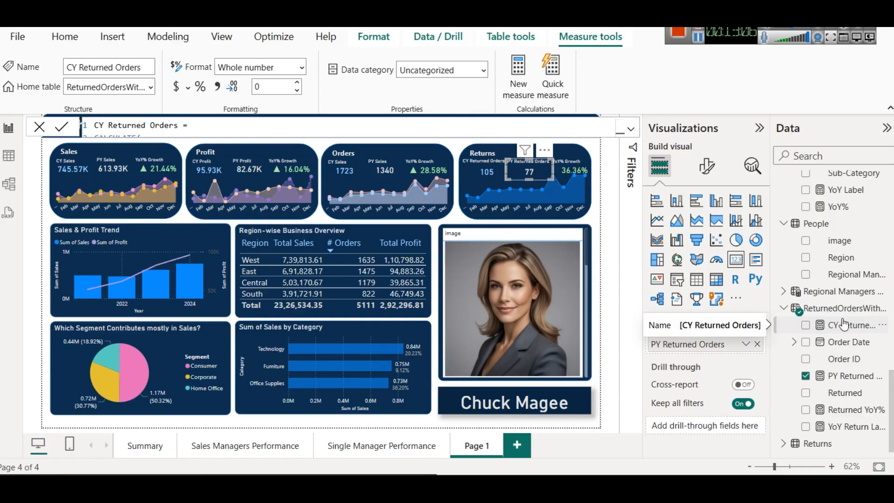
{"action": "left_click", "coordinate": [607, 245]}
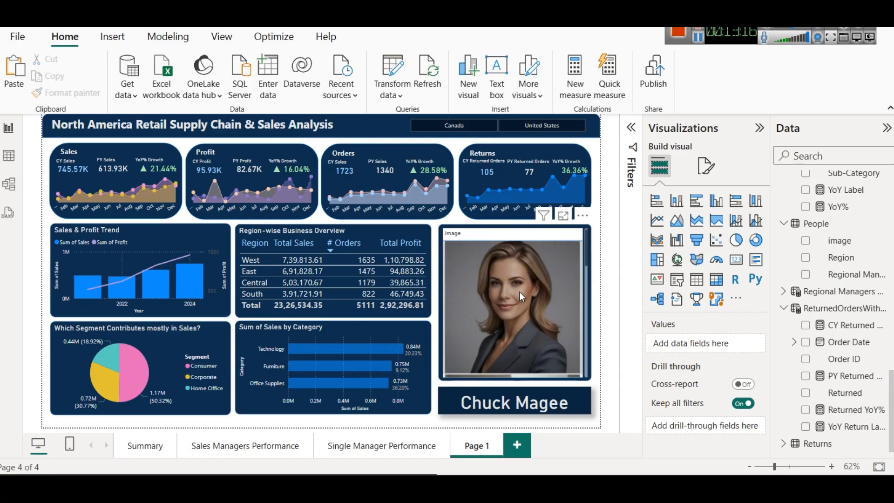
Step: Test the manager image table on Page 1 by selecting different managers' images to cross-filter the name card and visuals
{"action": "mouse_move", "coordinate": [534, 310]}
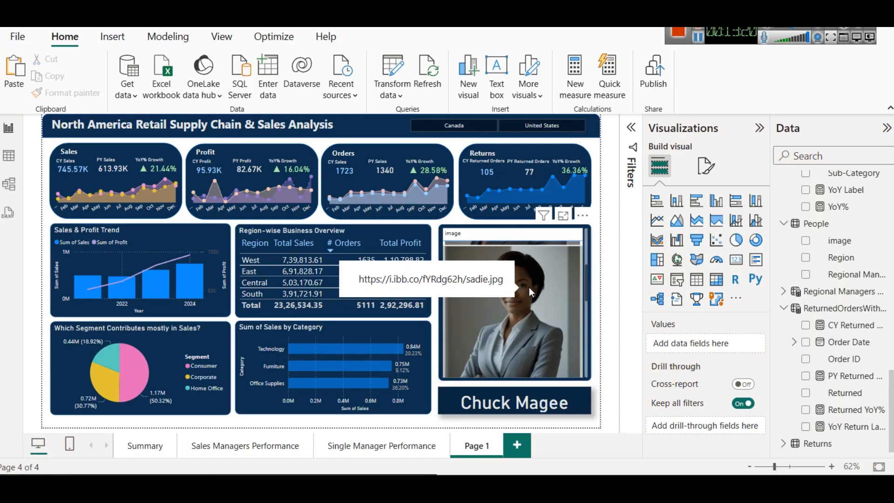
{"action": "scroll", "coordinate": [528, 287], "scroll_direction": "down", "scroll_amount": 3}
{"action": "scroll", "coordinate": [527, 287], "scroll_direction": "down", "scroll_amount": 2}
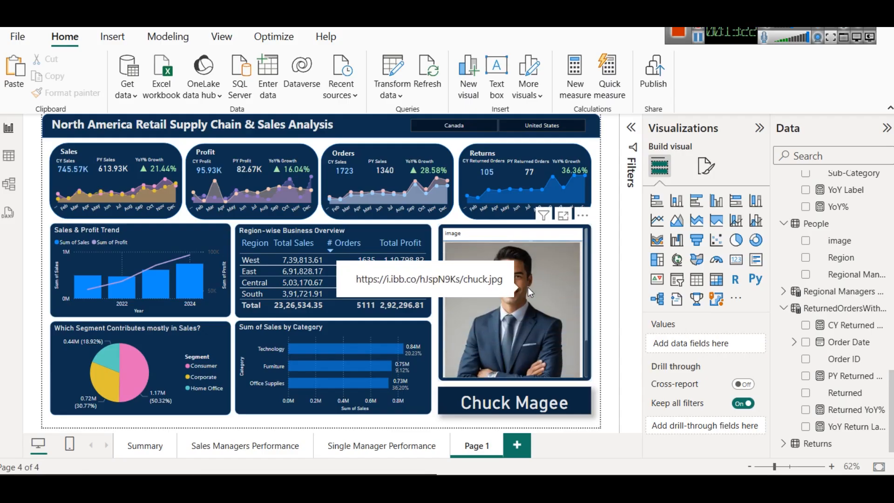
{"action": "left_click", "coordinate": [529, 286]}
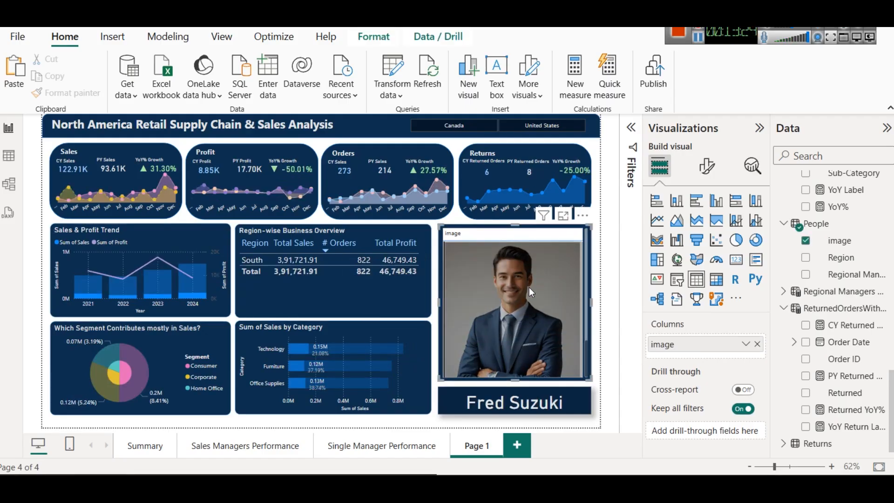
{"action": "scroll", "coordinate": [532, 287], "scroll_direction": "up", "scroll_amount": 2}
{"action": "left_click", "coordinate": [533, 264]}
{"action": "scroll", "coordinate": [539, 282], "scroll_direction": "down", "scroll_amount": 2}
{"action": "left_click", "coordinate": [529, 274]}
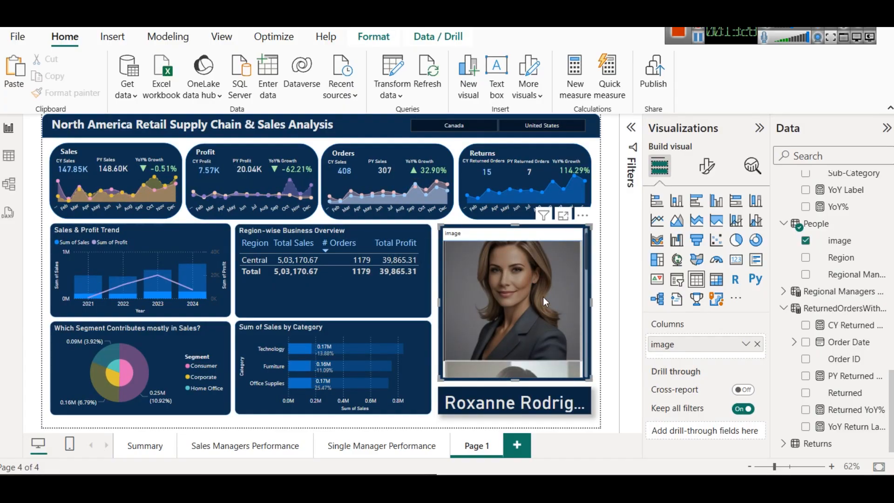
{"action": "scroll", "coordinate": [543, 297], "scroll_direction": "up", "scroll_amount": 1}
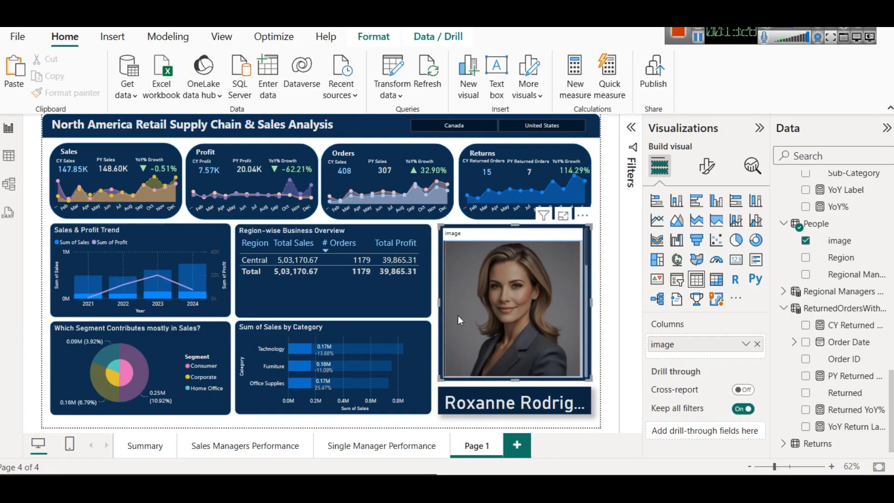
Step: Compare the Single Manager Performance page with Page 1, selecting and deselecting the first manager's image on Page 1
{"action": "left_click", "coordinate": [359, 445]}
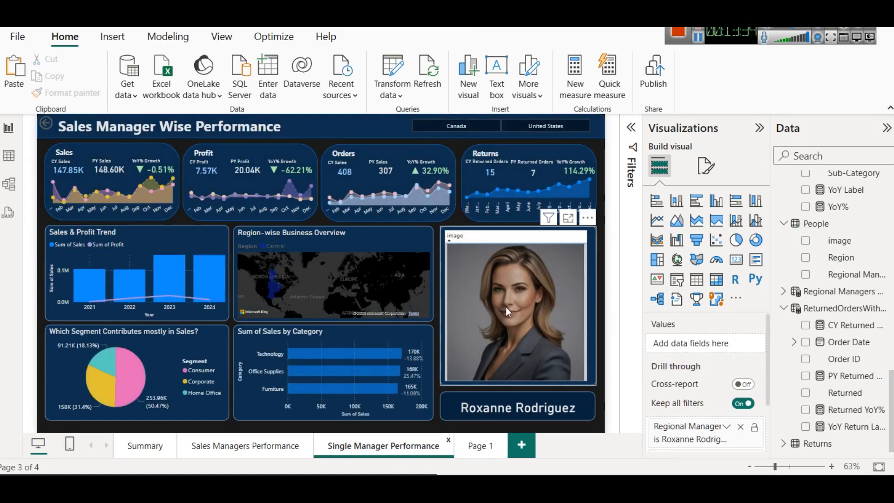
{"action": "left_click", "coordinate": [484, 446]}
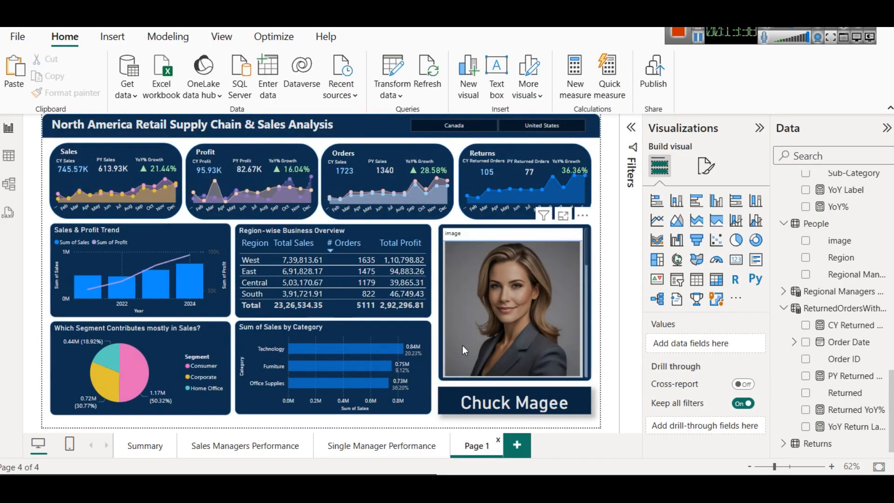
{"action": "left_click", "coordinate": [509, 294]}
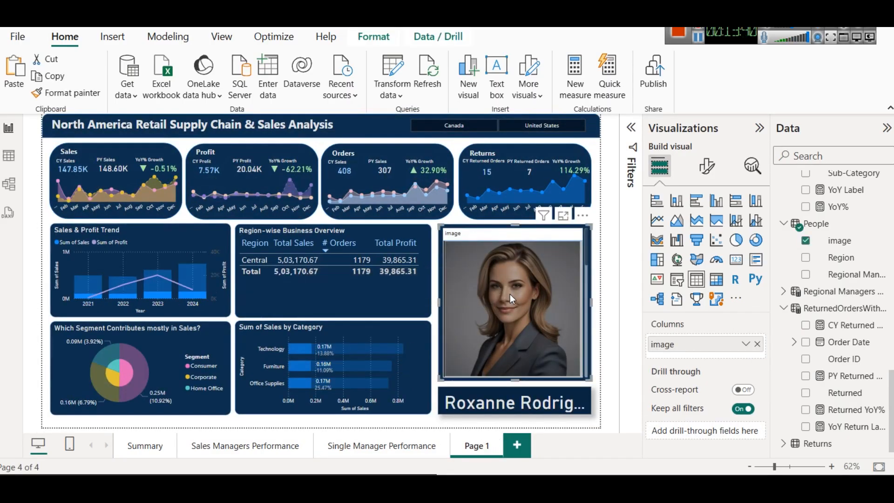
{"action": "left_click", "coordinate": [510, 294]}
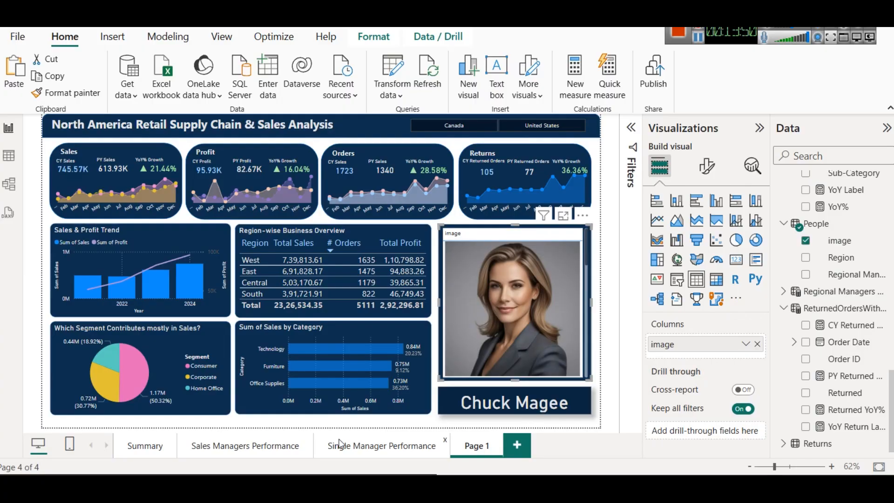
Step: Examine the drill-through filter fields on the Single Manager Performance page and return to Page 1
{"action": "left_click", "coordinate": [356, 445]}
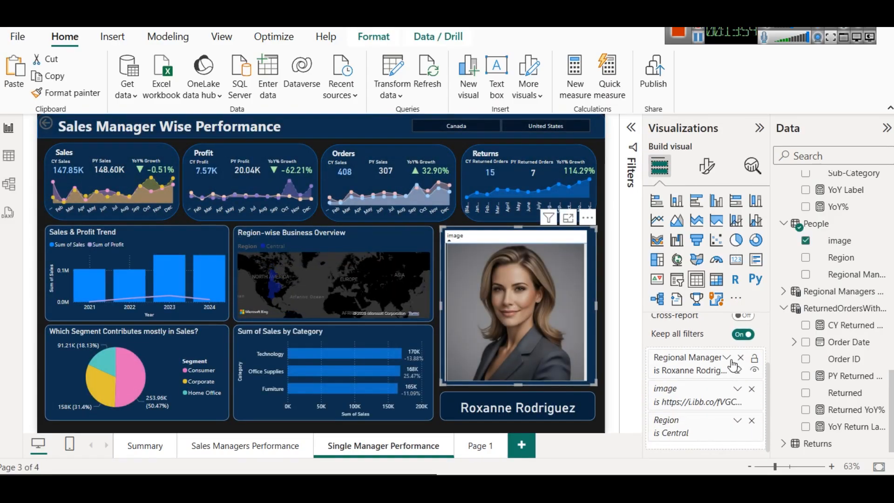
{"action": "left_click", "coordinate": [726, 357]}
{"action": "left_click", "coordinate": [727, 360]}
{"action": "left_click", "coordinate": [471, 447]}
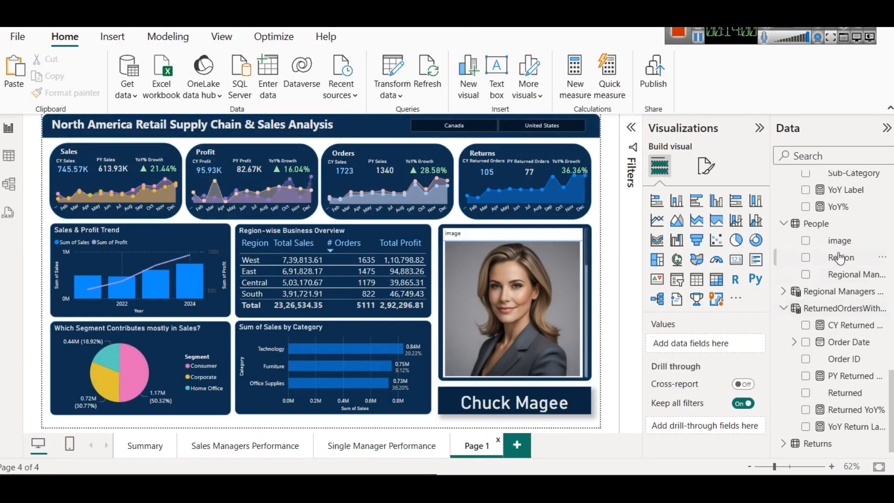
Step: Try adding the Regional Manager field as a drill-through filter on Page 1, and remove it
{"action": "left_click_drag", "start_coordinate": [852, 276], "coordinate": [706, 428]}
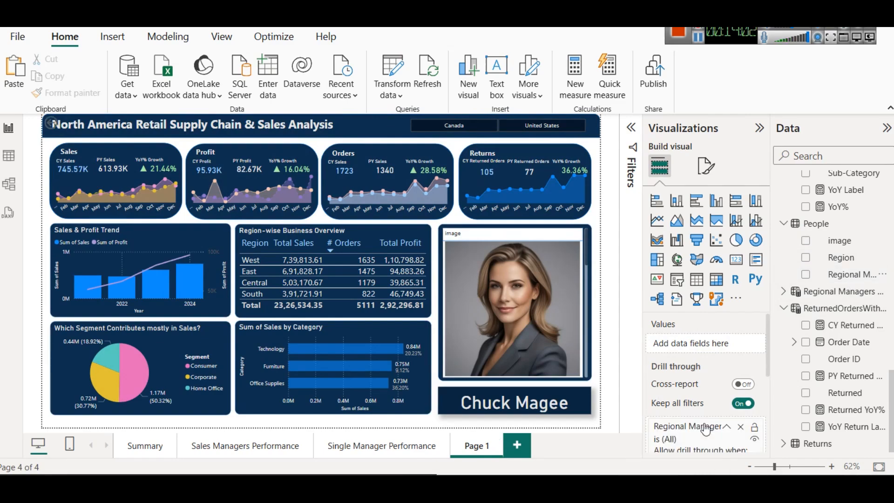
{"action": "left_click", "coordinate": [740, 426]}
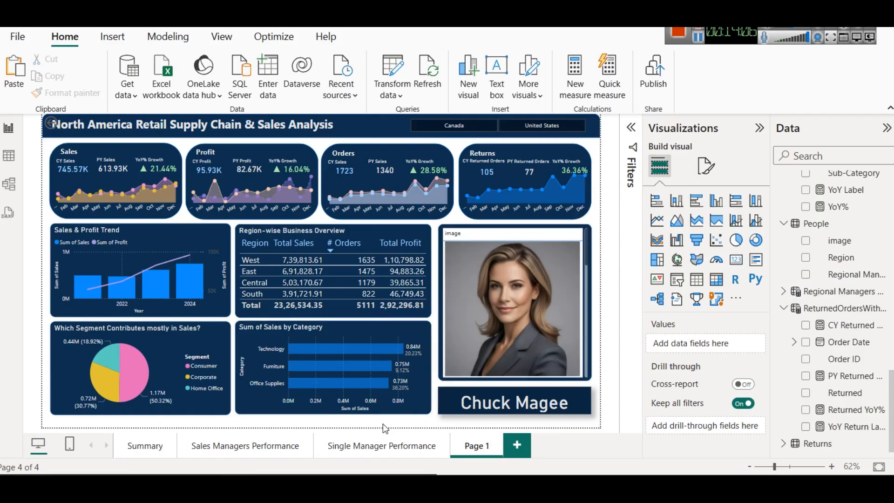
Step: Review the manager performance pages, and add a new report page with an enlarged table visual on its right side
{"action": "left_click", "coordinate": [377, 438]}
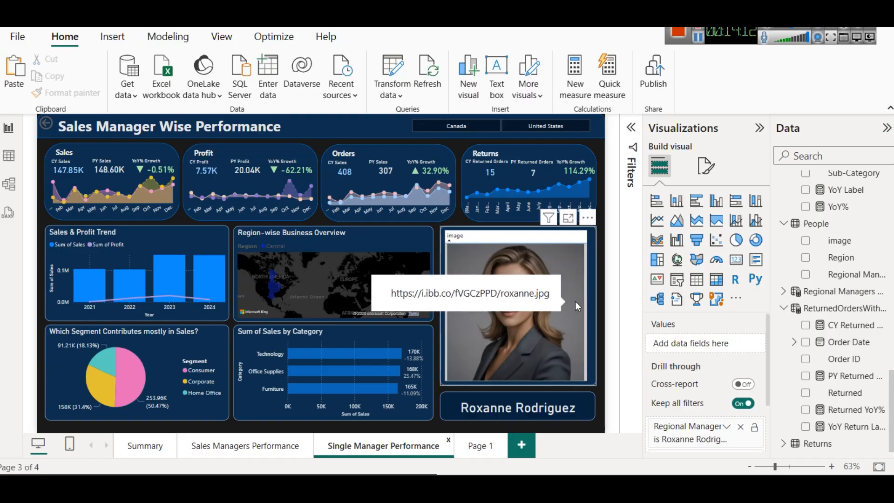
{"action": "left_click", "coordinate": [244, 447]}
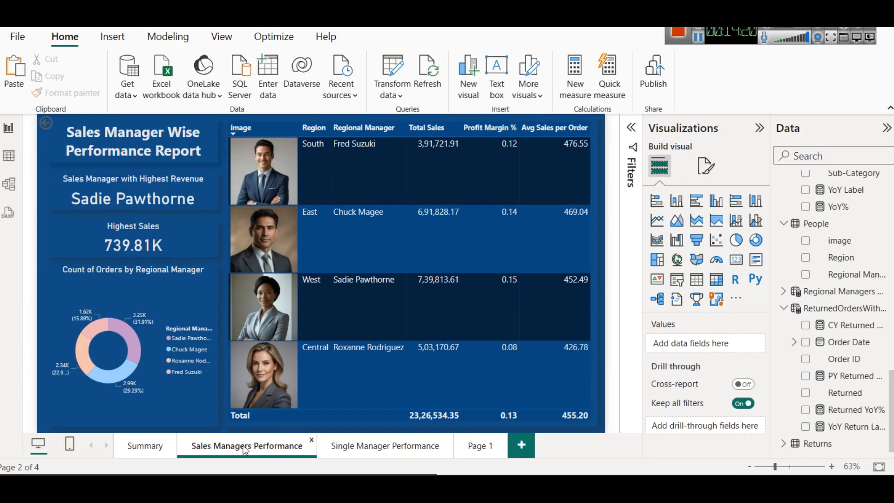
{"action": "left_click", "coordinate": [521, 446]}
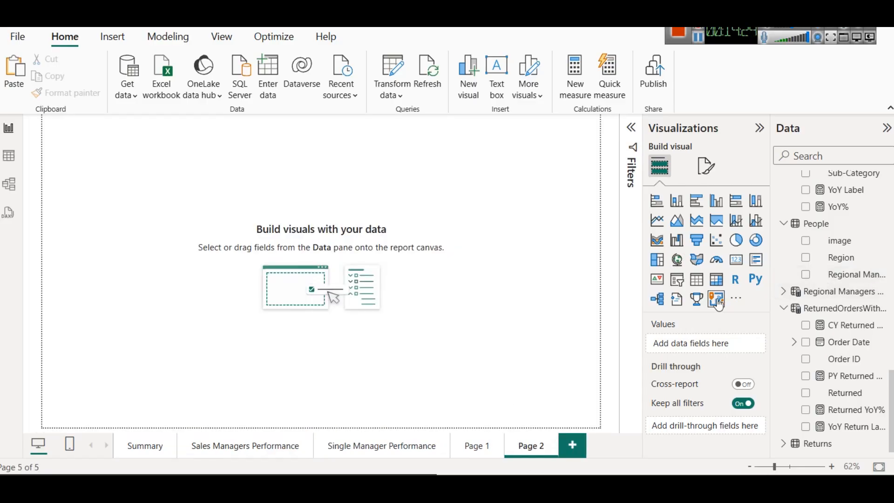
{"action": "left_click", "coordinate": [696, 279]}
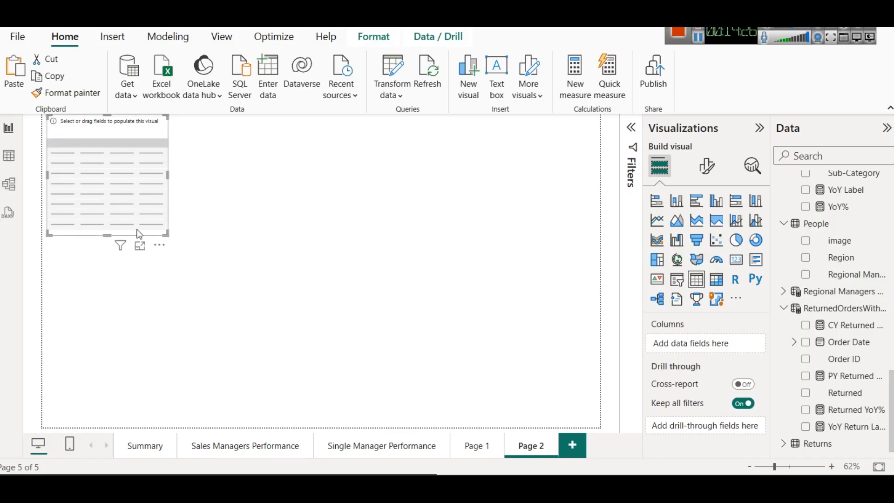
{"action": "left_click_drag", "start_coordinate": [167, 234], "coordinate": [471, 301]}
{"action": "left_click_drag", "start_coordinate": [193, 256], "coordinate": [245, 258]}
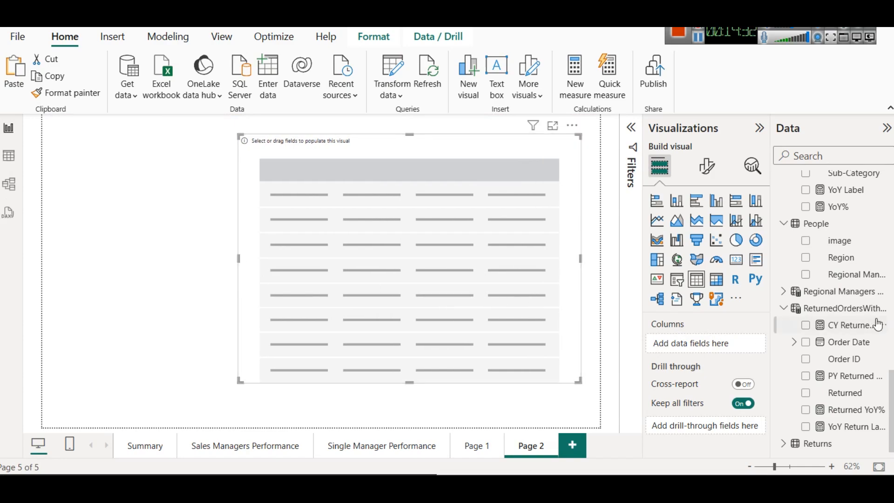
Step: Fill the table with the image and Region fields from People and the Sales and Profit fields from Orders
{"action": "left_click_drag", "start_coordinate": [860, 245], "coordinate": [740, 346]}
{"action": "left_click_drag", "start_coordinate": [854, 265], "coordinate": [680, 358]}
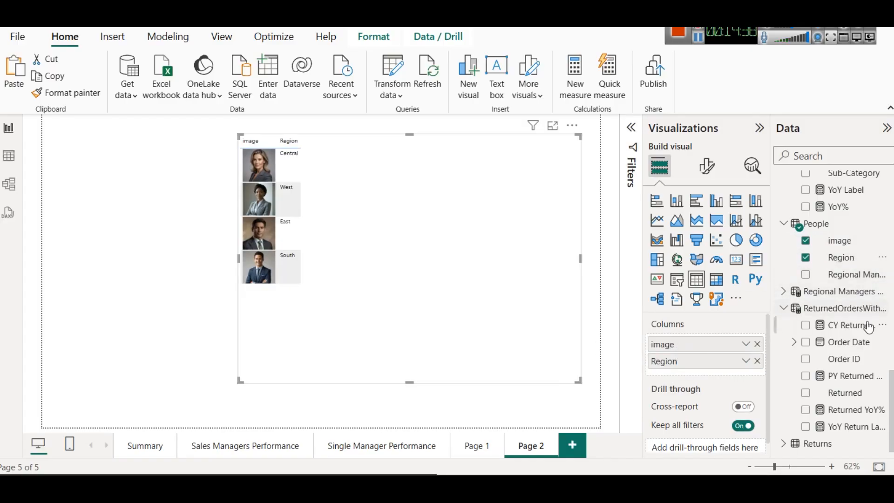
{"action": "scroll", "coordinate": [851, 316], "scroll_direction": "up", "scroll_amount": 5}
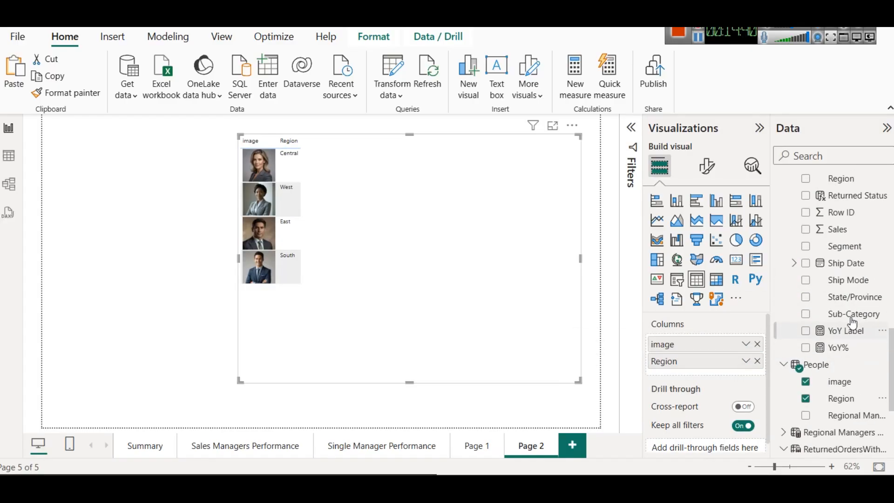
{"action": "left_click_drag", "start_coordinate": [843, 298], "coordinate": [708, 371]}
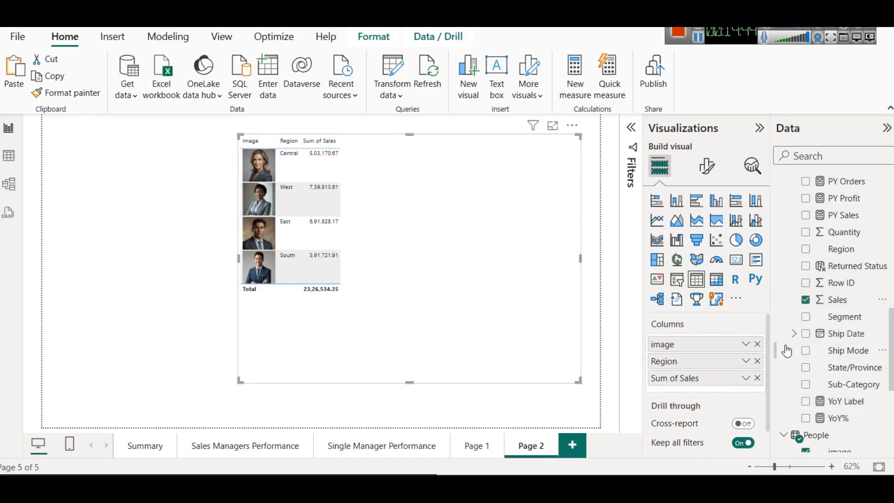
{"action": "scroll", "coordinate": [872, 347], "scroll_direction": "down", "scroll_amount": 4}
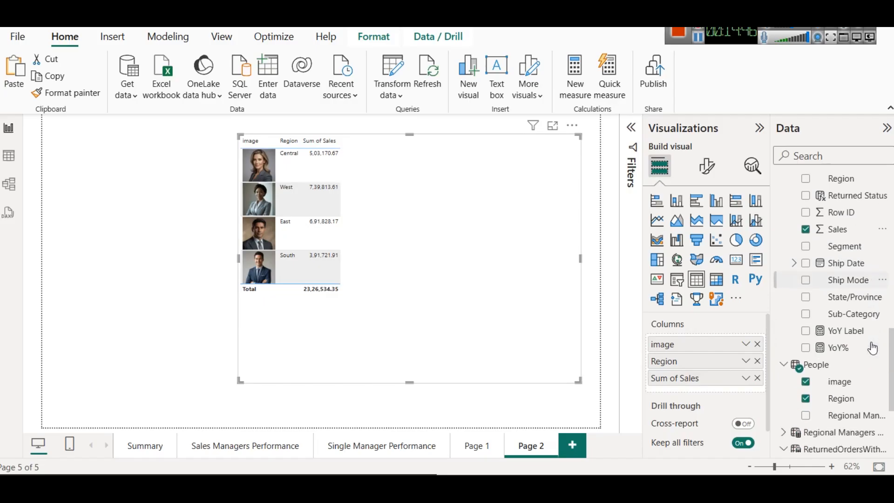
{"action": "scroll", "coordinate": [872, 347], "scroll_direction": "up", "scroll_amount": 10}
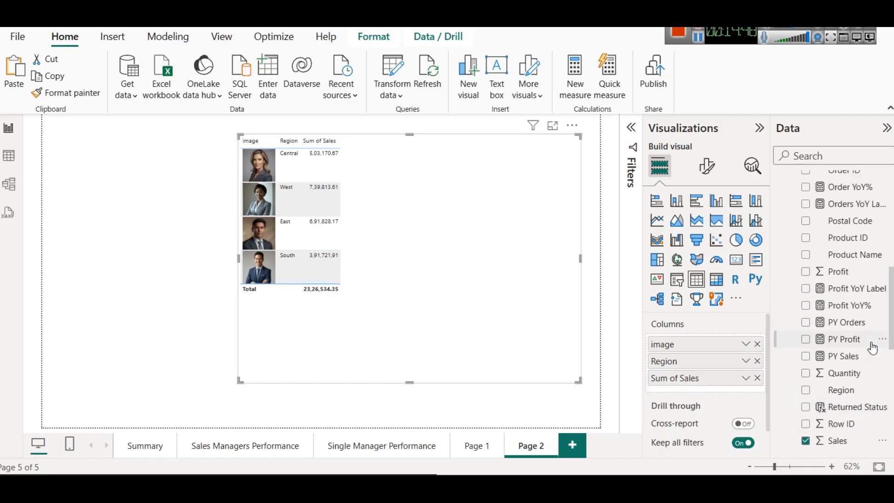
{"action": "left_click_drag", "start_coordinate": [833, 272], "coordinate": [679, 386]}
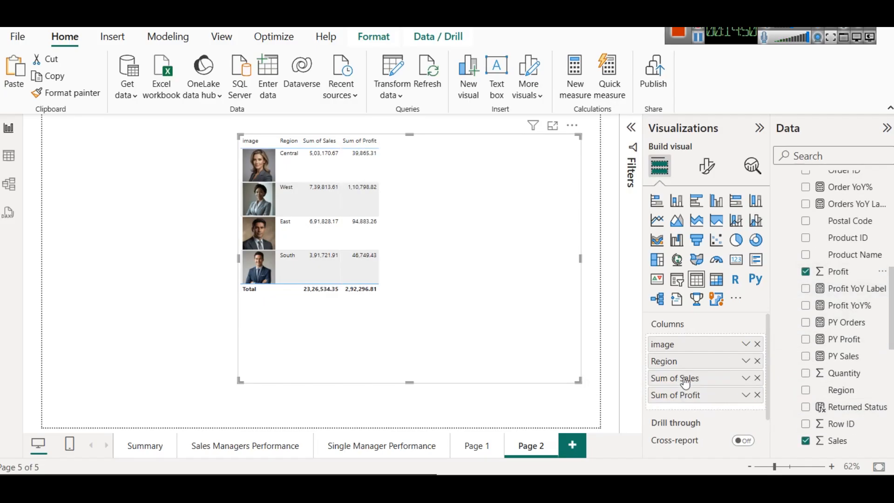
Step: Add Order ID from the Orders table as the last column and summarize it as Count (Distinct)
{"action": "scroll", "coordinate": [837, 314], "scroll_direction": "up", "scroll_amount": 10}
{"action": "scroll", "coordinate": [838, 314], "scroll_direction": "down", "scroll_amount": 5}
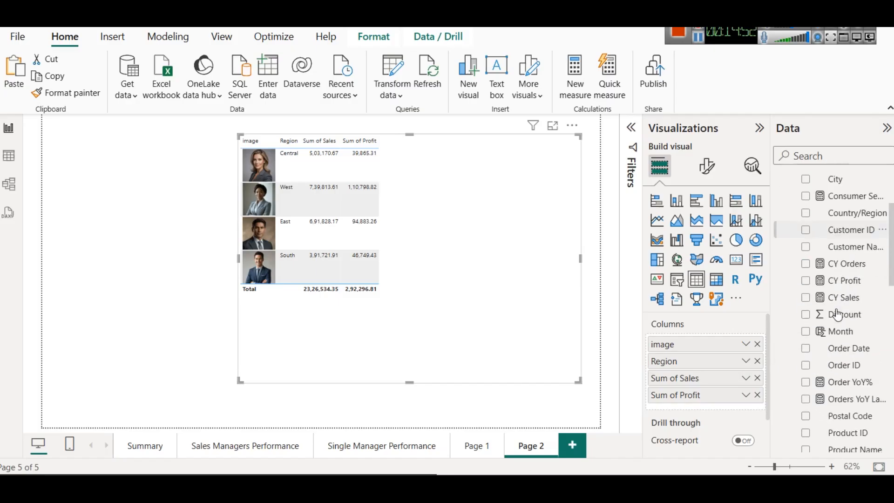
{"action": "scroll", "coordinate": [838, 314], "scroll_direction": "down", "scroll_amount": 3}
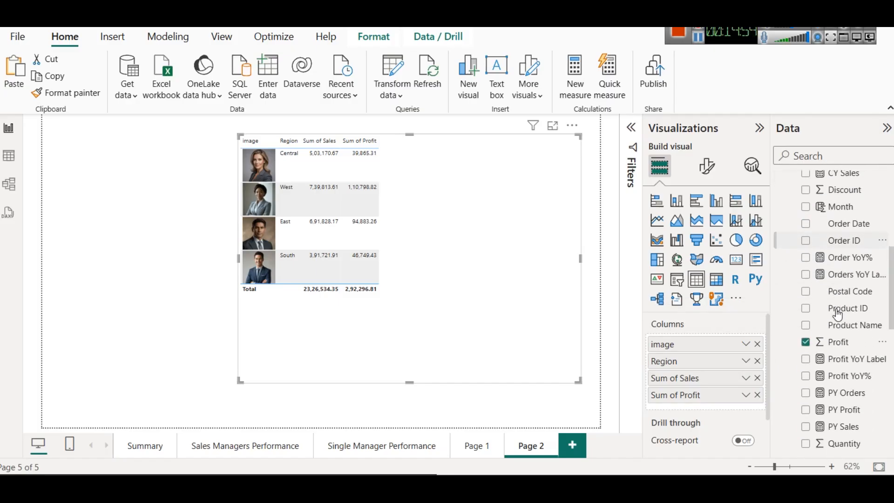
{"action": "scroll", "coordinate": [842, 316], "scroll_direction": "down", "scroll_amount": 3}
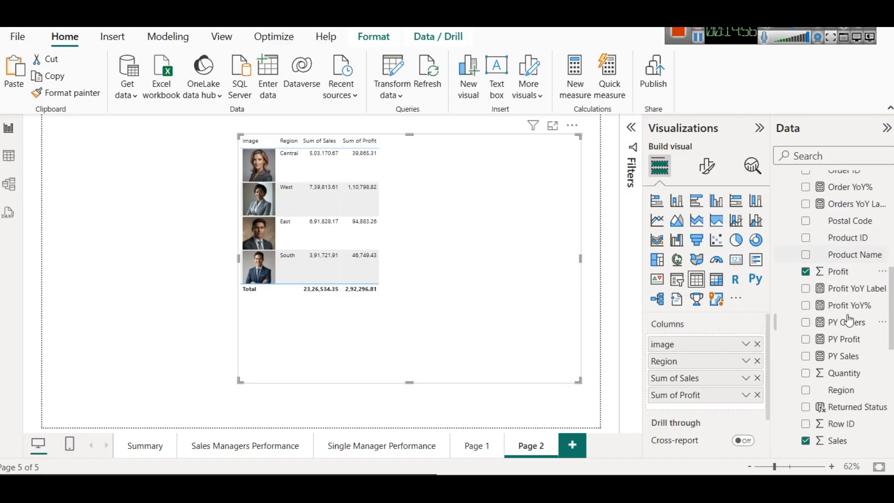
{"action": "scroll", "coordinate": [842, 321], "scroll_direction": "down", "scroll_amount": 3}
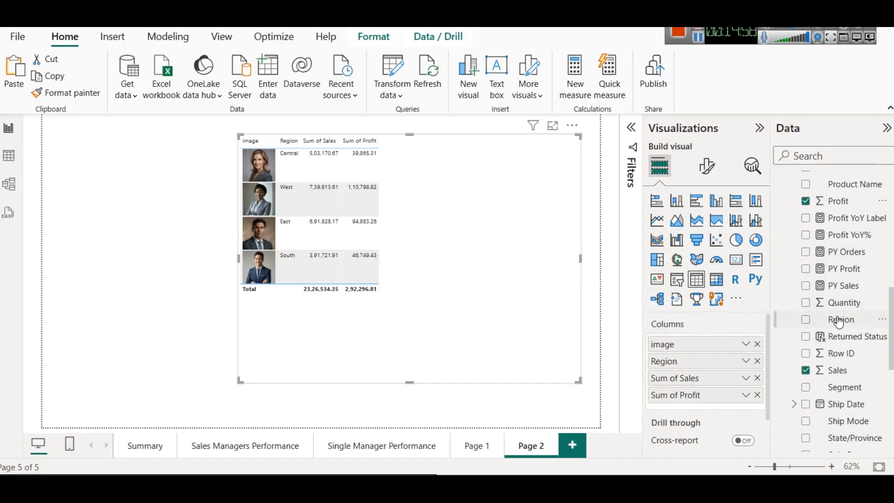
{"action": "scroll", "coordinate": [837, 321], "scroll_direction": "down", "scroll_amount": 3}
{"action": "scroll", "coordinate": [838, 321], "scroll_direction": "up", "scroll_amount": 15}
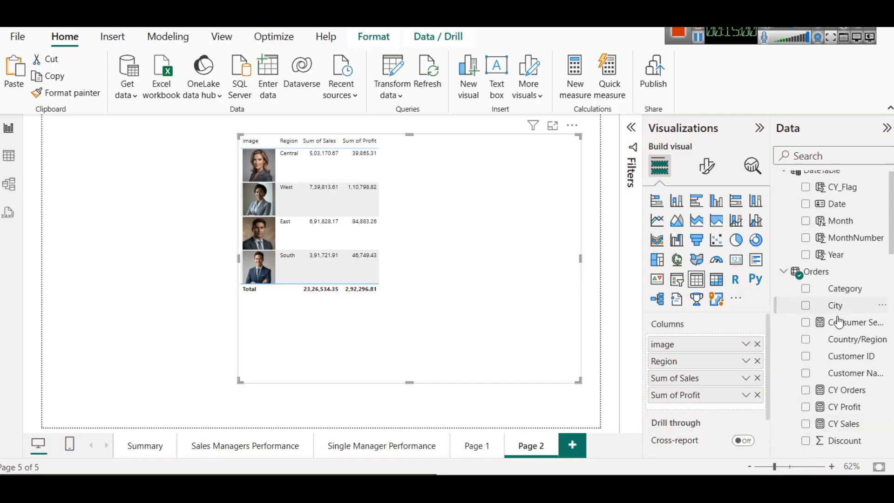
{"action": "scroll", "coordinate": [842, 319], "scroll_direction": "down", "scroll_amount": 3}
{"action": "scroll", "coordinate": [861, 321], "scroll_direction": "down", "scroll_amount": 3}
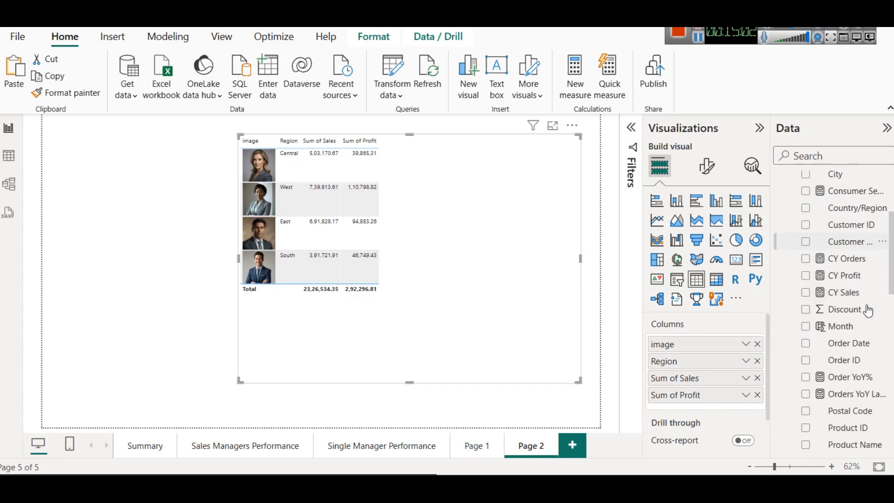
{"action": "left_click_drag", "start_coordinate": [855, 359], "coordinate": [729, 401]}
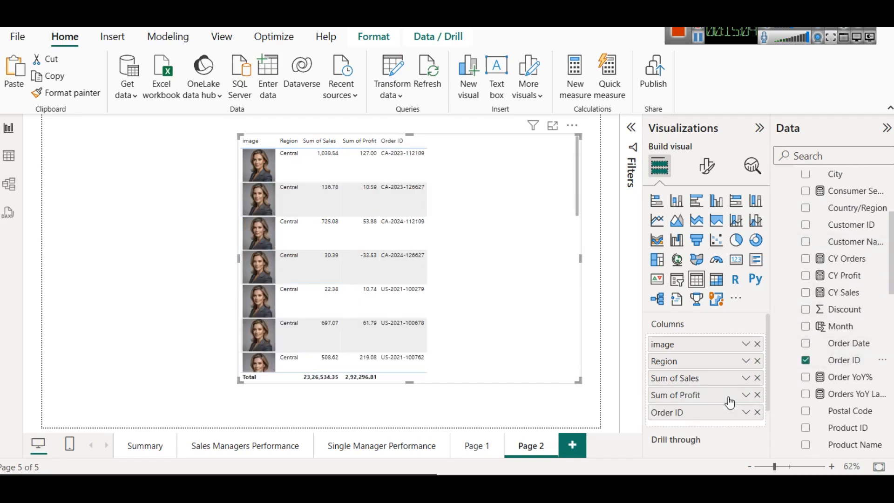
{"action": "left_click", "coordinate": [746, 412]}
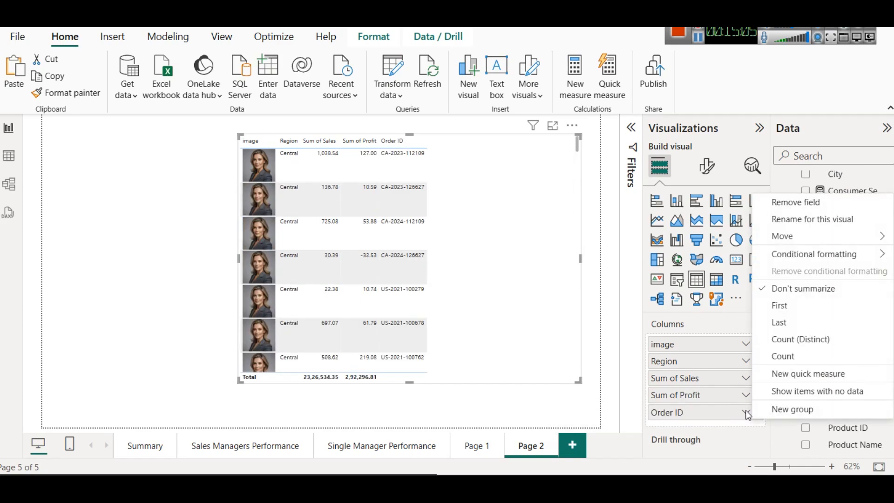
{"action": "left_click", "coordinate": [801, 339]}
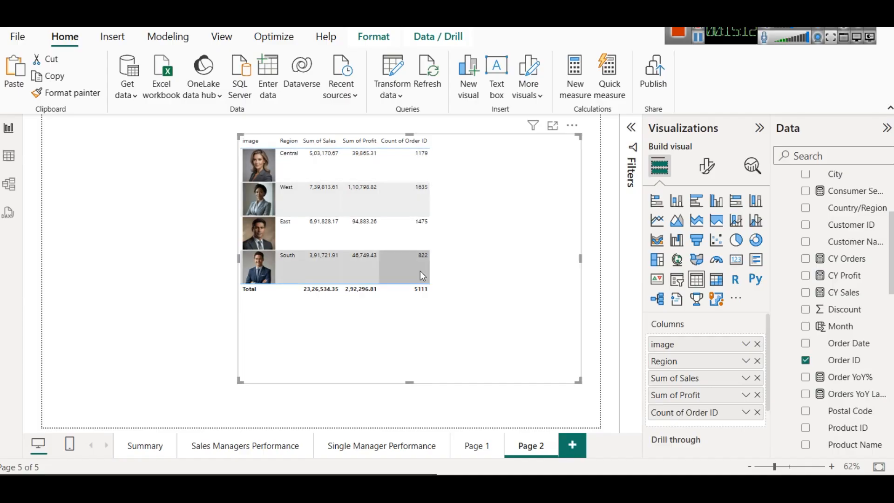
Step: Set the table's image height to 150 px and extend the table vertically so all four manager rows fit
{"action": "left_click", "coordinate": [700, 177]}
{"action": "scroll", "coordinate": [693, 374], "scroll_direction": "down", "scroll_amount": 2}
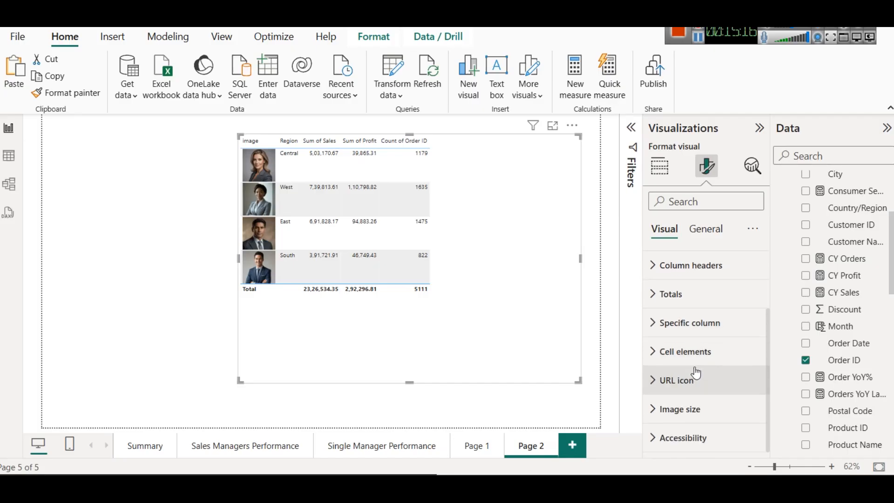
{"action": "left_click", "coordinate": [679, 407]}
{"action": "scroll", "coordinate": [679, 405], "scroll_direction": "down", "scroll_amount": 2}
{"action": "left_click", "coordinate": [662, 347]}
{"action": "type", "text": "150"}
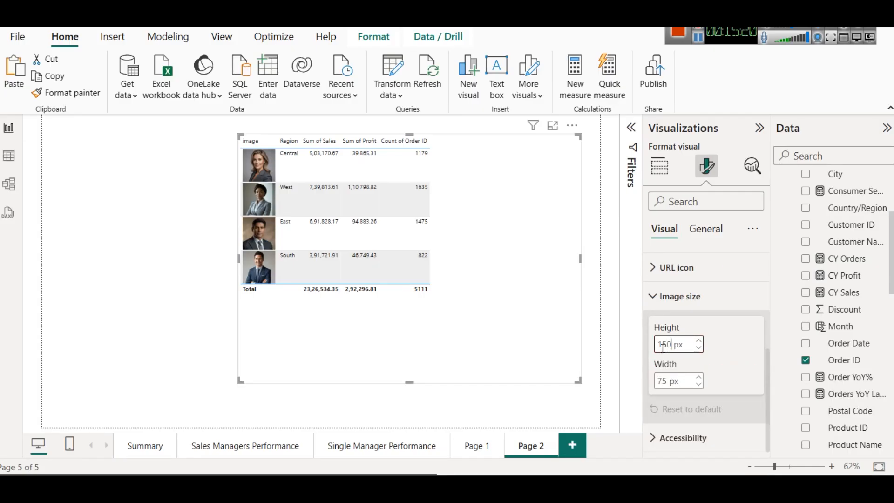
{"action": "key", "text": "Return"}
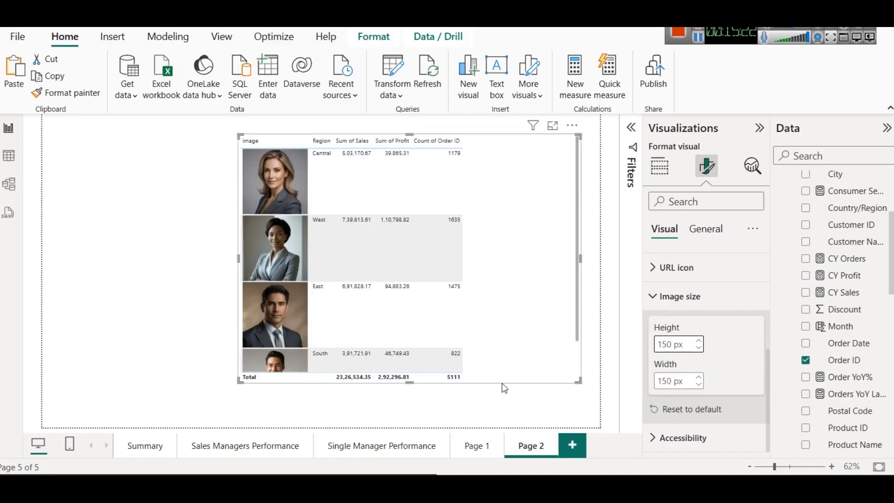
{"action": "left_click_drag", "start_coordinate": [412, 380], "coordinate": [414, 426]}
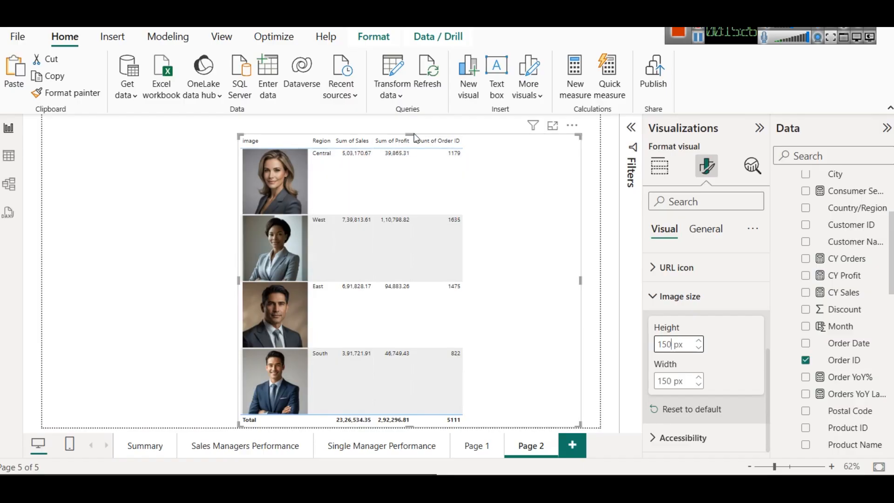
{"action": "left_click_drag", "start_coordinate": [408, 138], "coordinate": [408, 125]}
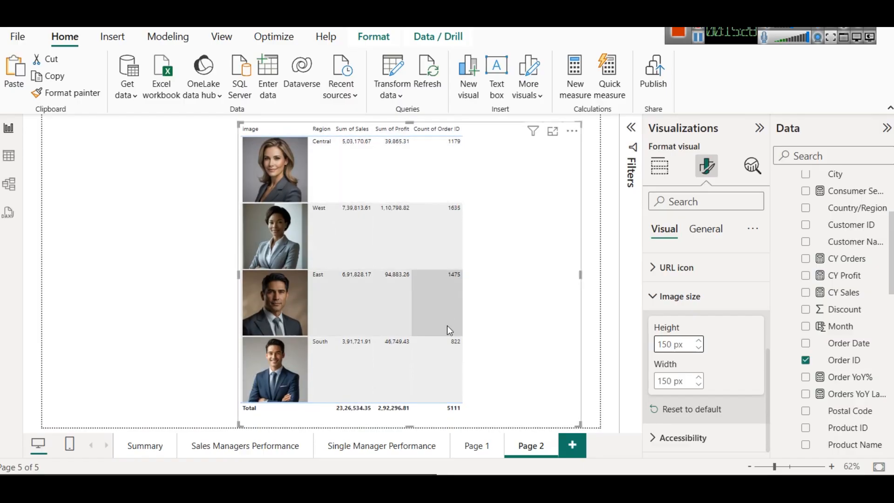
Step: Set the font size of the table's values to 15
{"action": "scroll", "coordinate": [674, 309], "scroll_direction": "up", "scroll_amount": 3}
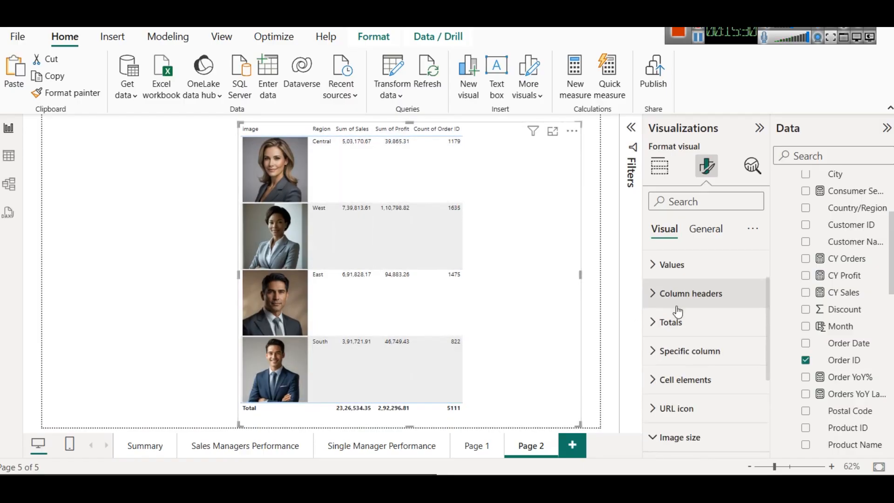
{"action": "scroll", "coordinate": [679, 318], "scroll_direction": "up", "scroll_amount": 2}
{"action": "left_click", "coordinate": [678, 319]}
{"action": "left_click", "coordinate": [730, 391]}
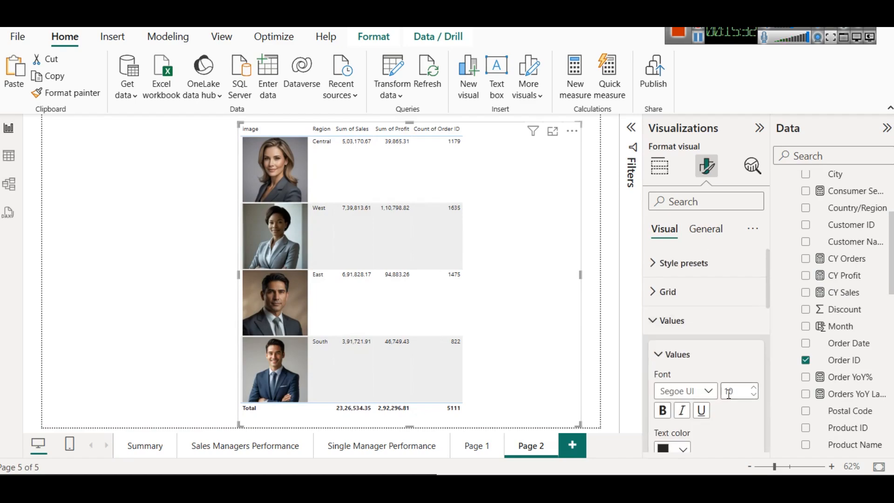
{"action": "type", "text": "15"}
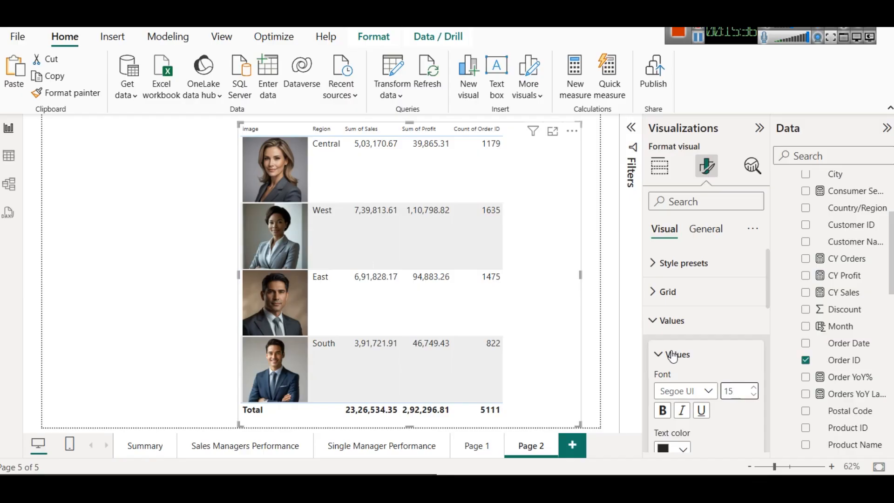
Step: Set the table values' background color to dark navy and their text color to light gray
{"action": "scroll", "coordinate": [674, 358], "scroll_direction": "down", "scroll_amount": 5}
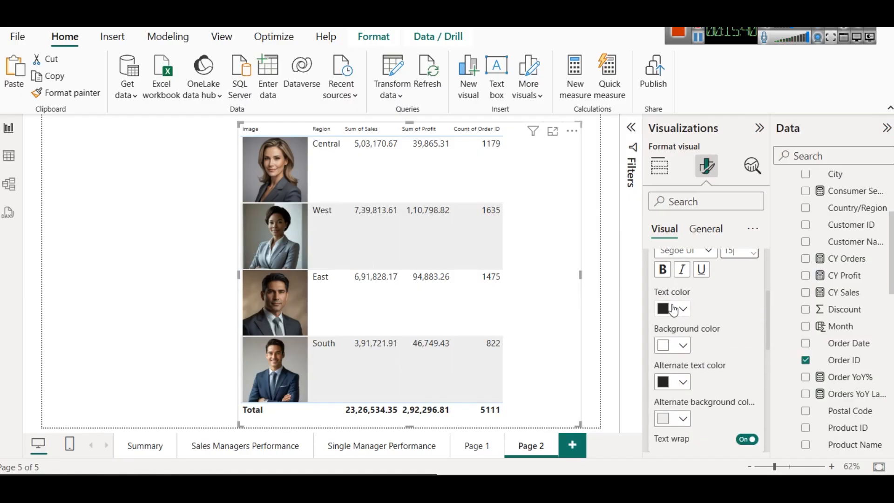
{"action": "left_click", "coordinate": [682, 345]}
{"action": "left_click", "coordinate": [672, 283]}
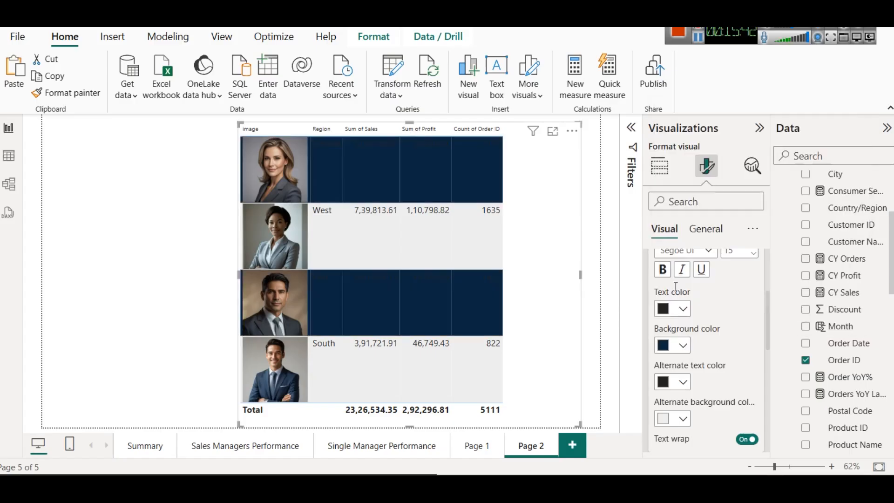
{"action": "left_click", "coordinate": [683, 344]}
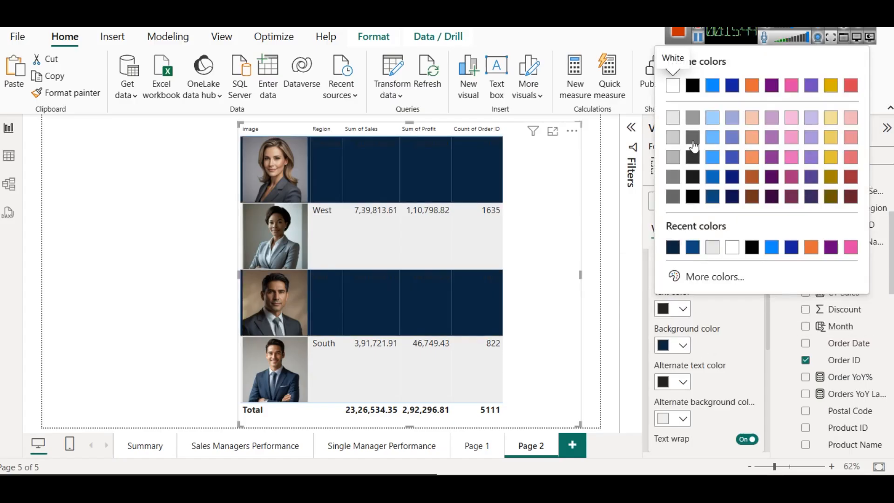
{"action": "left_click", "coordinate": [676, 120]}
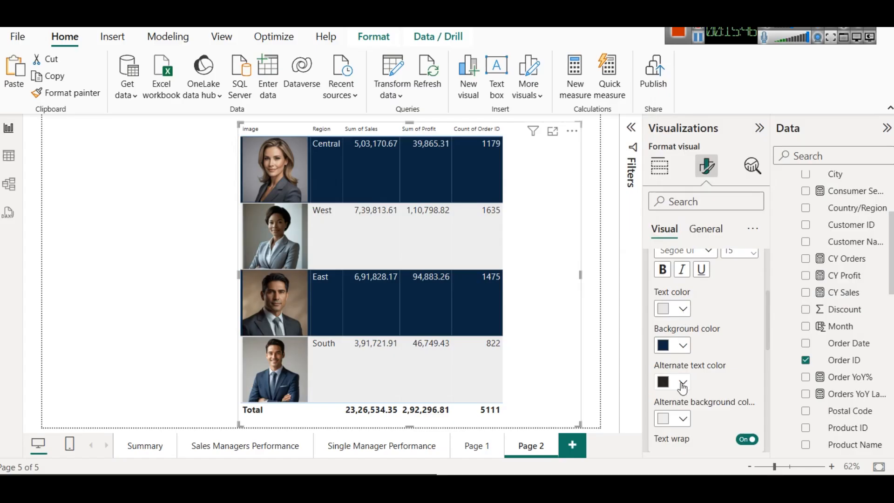
Step: Set the values' alternate background color to #094780 (Theme color 1, 50% darker) and the alternate text color to light blue
{"action": "left_click", "coordinate": [683, 418]}
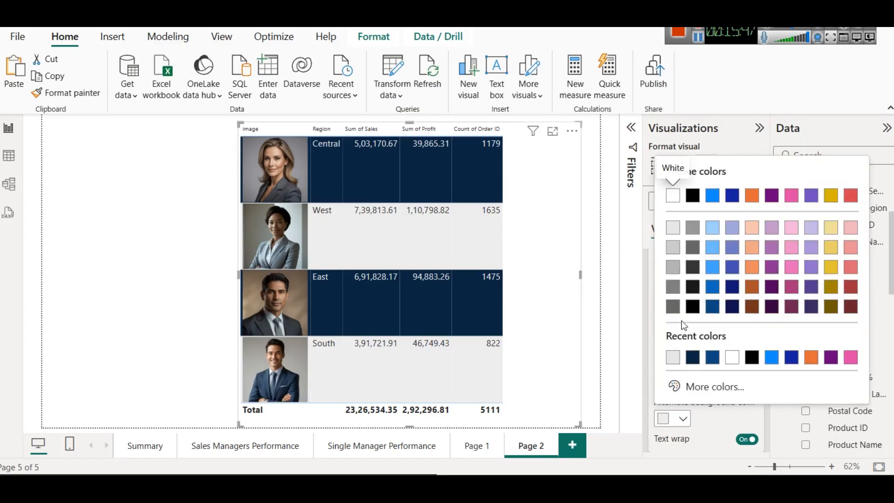
{"action": "left_click", "coordinate": [712, 307]}
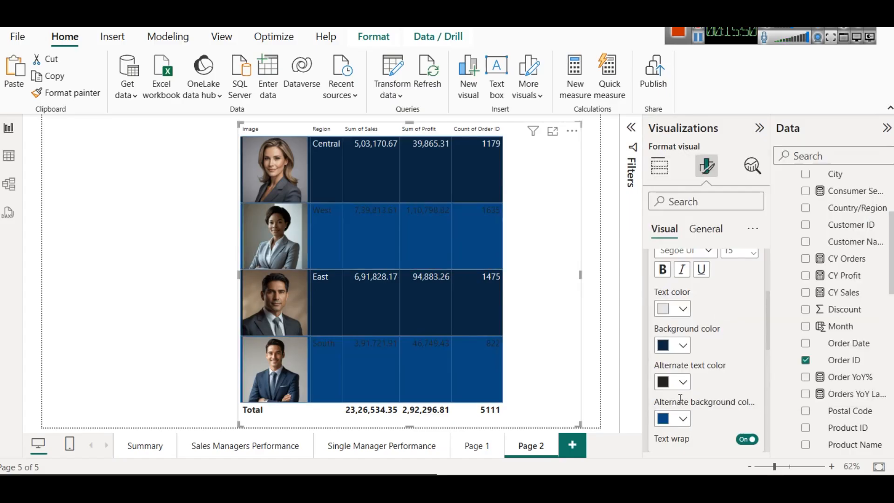
{"action": "left_click", "coordinate": [682, 381]}
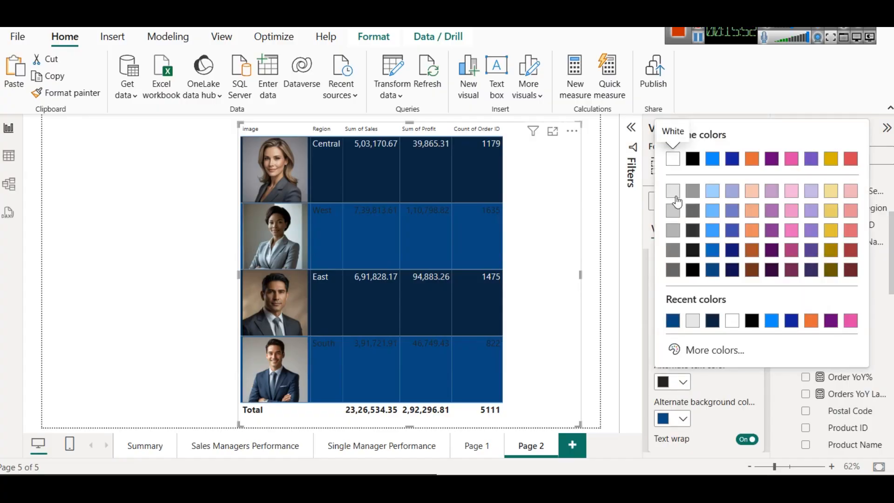
{"action": "left_click", "coordinate": [711, 191]}
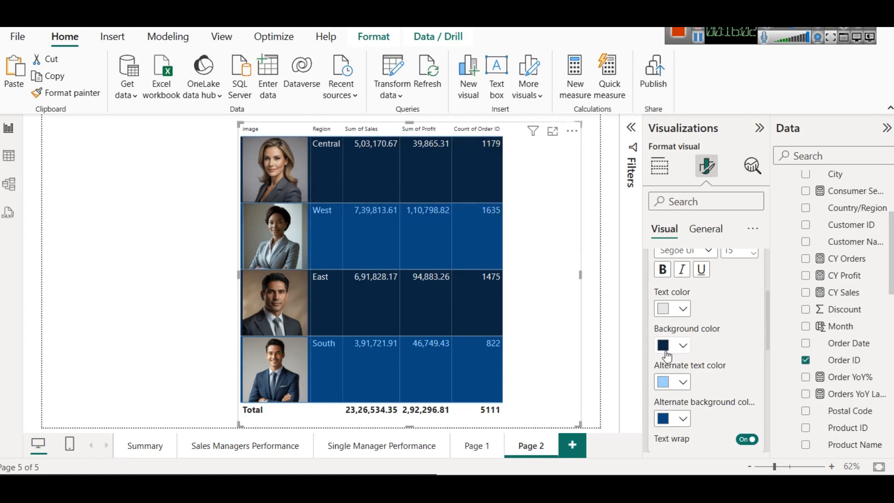
Step: Add Quantity from the Orders table as the last column and narrow the table from its left edge
{"action": "scroll", "coordinate": [689, 340], "scroll_direction": "up", "scroll_amount": 5}
{"action": "left_click", "coordinate": [659, 168]}
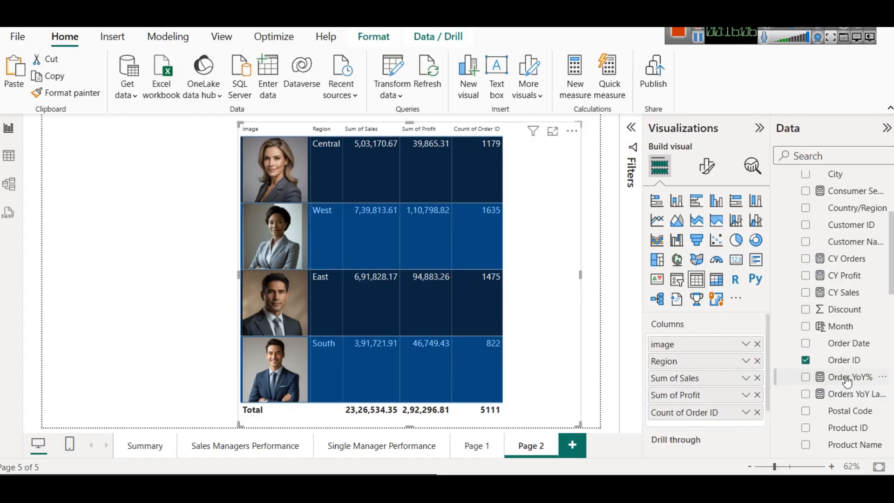
{"action": "scroll", "coordinate": [838, 381], "scroll_direction": "down", "scroll_amount": 8}
{"action": "scroll", "coordinate": [846, 382], "scroll_direction": "down", "scroll_amount": 3}
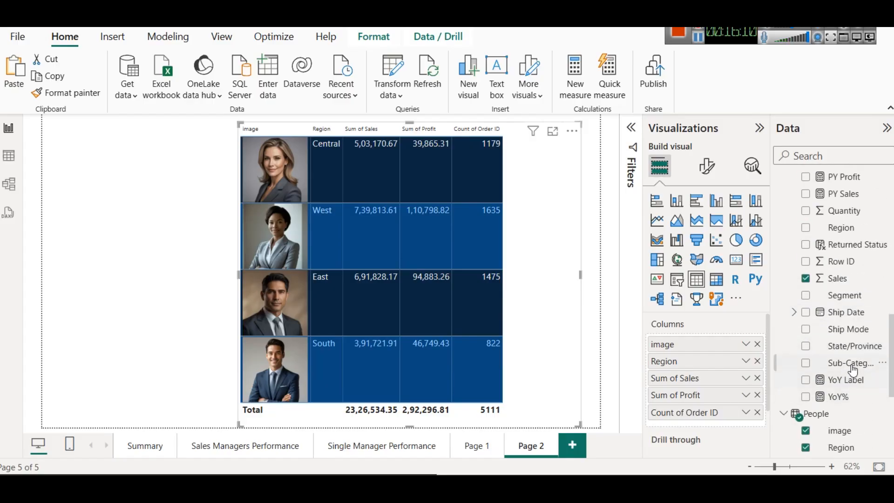
{"action": "scroll", "coordinate": [861, 362], "scroll_direction": "up", "scroll_amount": 3}
{"action": "left_click_drag", "start_coordinate": [840, 281], "coordinate": [739, 422]}
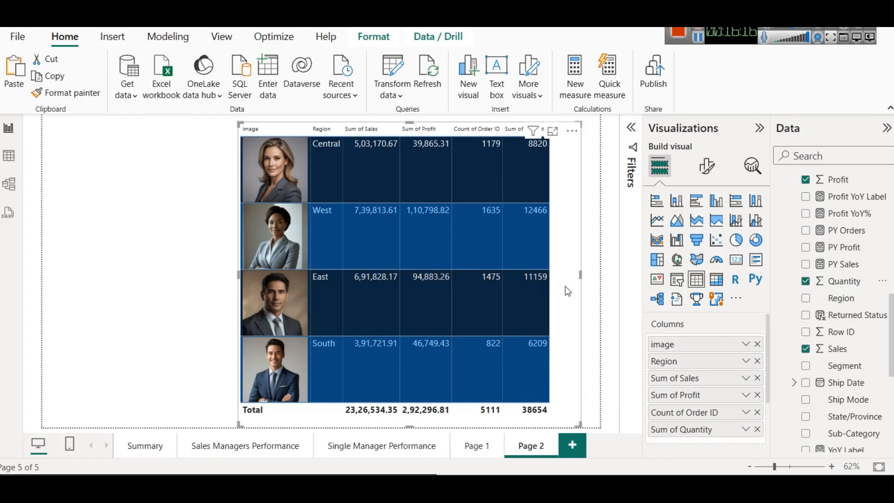
{"action": "left_click_drag", "start_coordinate": [239, 272], "coordinate": [258, 272]}
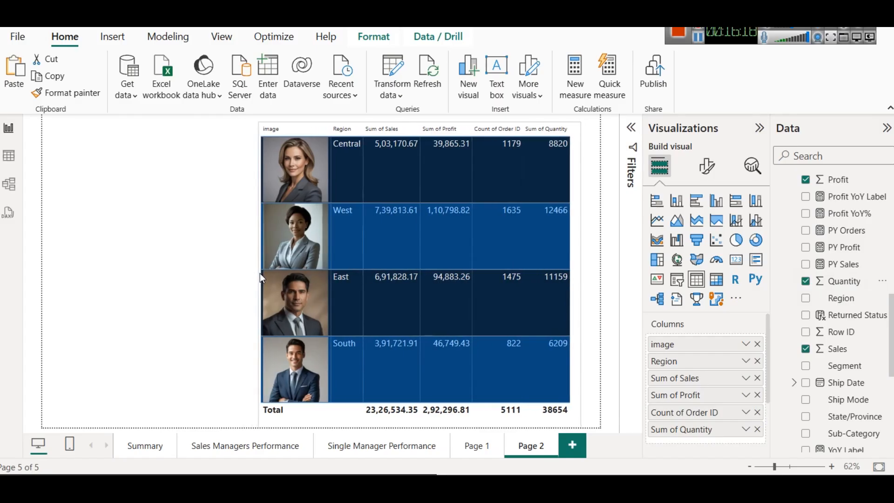
{"action": "left_click", "coordinate": [175, 254]}
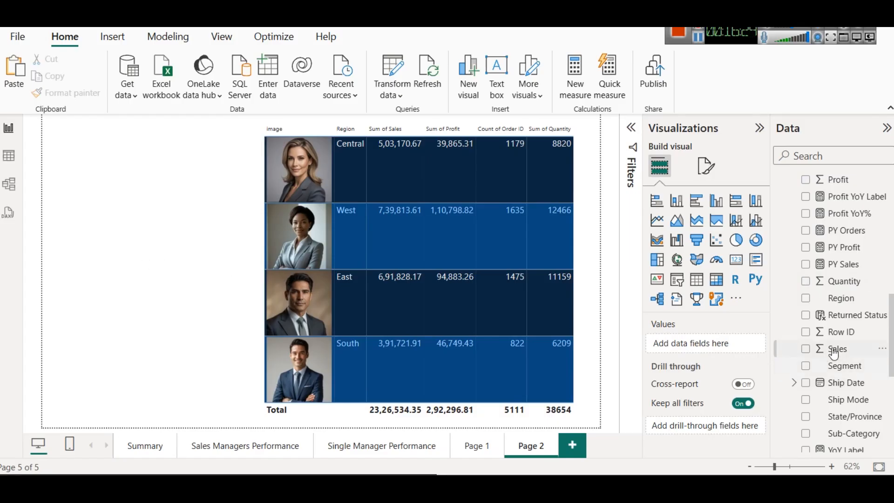
Step: Open the Sales Managers Performance page and select the Sales Manager with Highest Revenue card
{"action": "scroll", "coordinate": [833, 352], "scroll_direction": "up", "scroll_amount": 4}
{"action": "scroll", "coordinate": [832, 352], "scroll_direction": "up", "scroll_amount": 4}
{"action": "scroll", "coordinate": [833, 352], "scroll_direction": "down", "scroll_amount": 5}
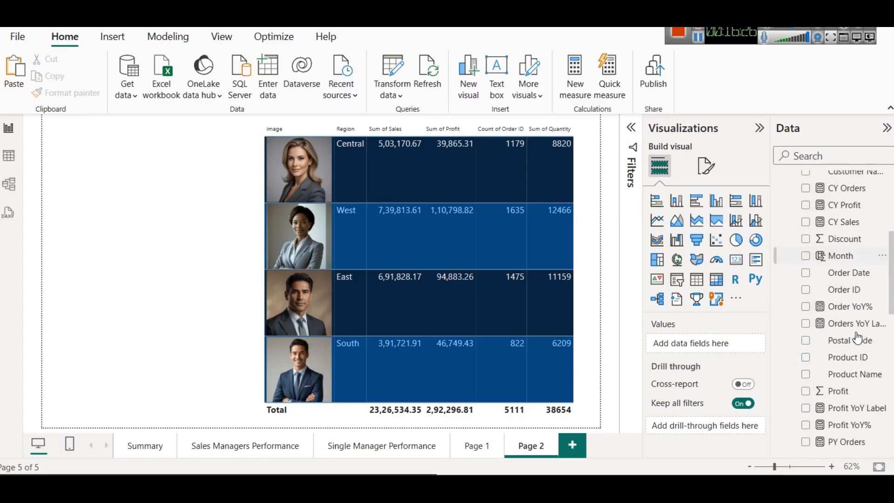
{"action": "left_click", "coordinate": [263, 444]}
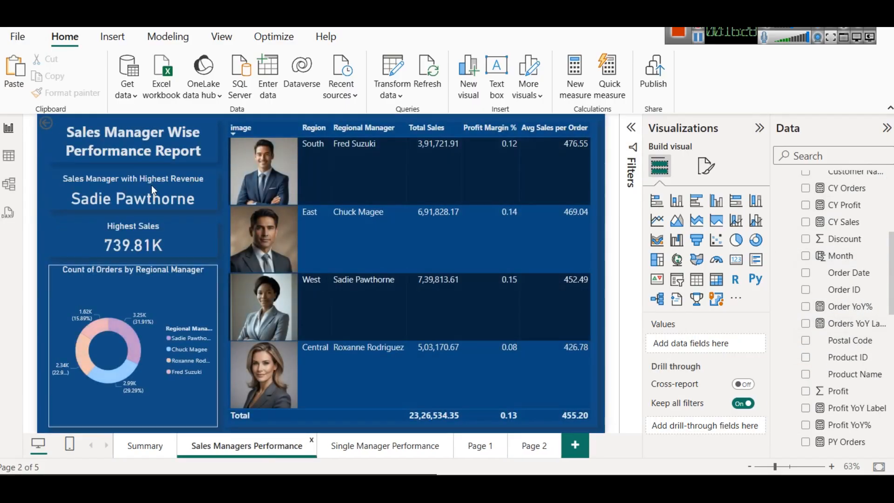
{"action": "left_click", "coordinate": [121, 130]}
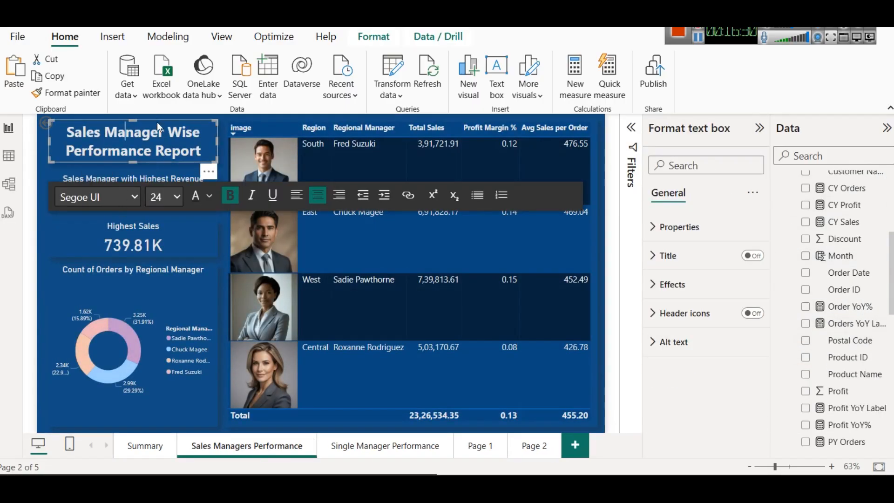
{"action": "left_click", "coordinate": [110, 176]}
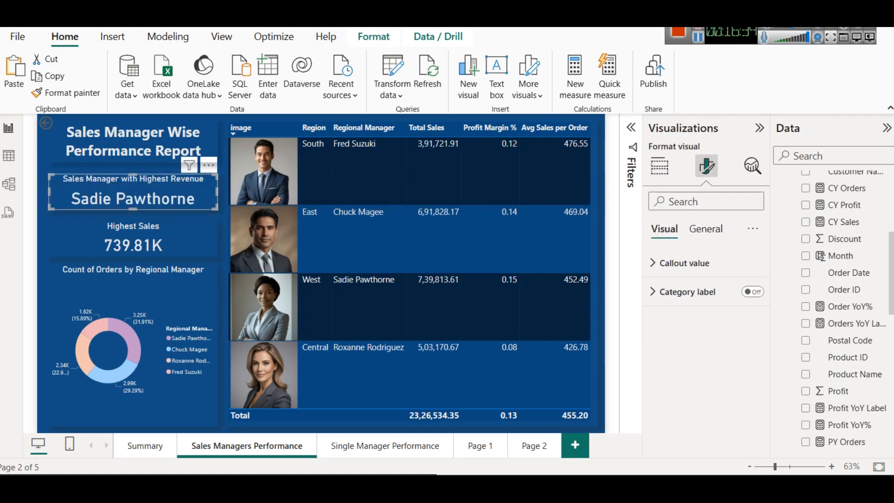
Step: Expand the Regional Managers Measures table and open the formula of the Top Regional Manager Name measure
{"action": "scroll", "coordinate": [872, 325], "scroll_direction": "down", "scroll_amount": 10}
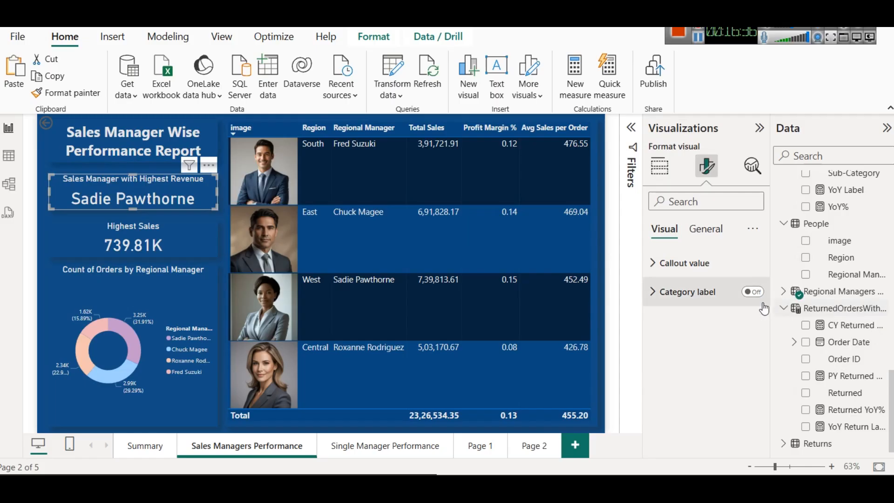
{"action": "left_click", "coordinate": [782, 292]}
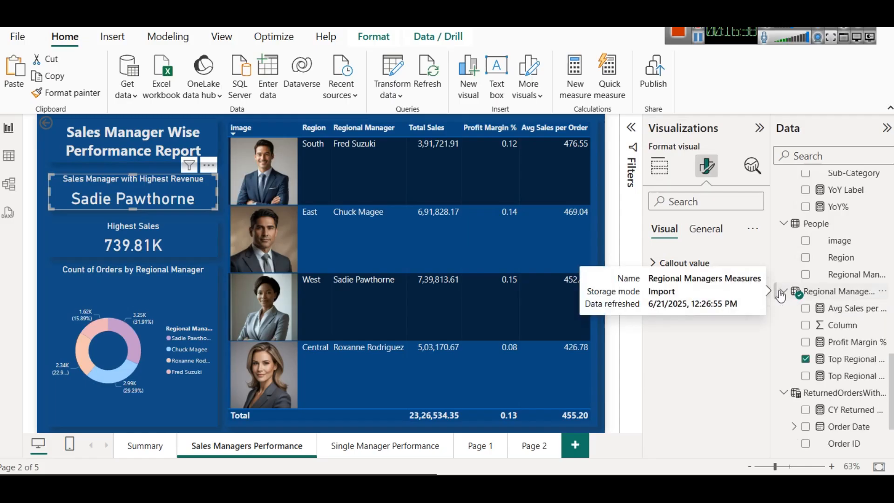
{"action": "left_click", "coordinate": [833, 297]}
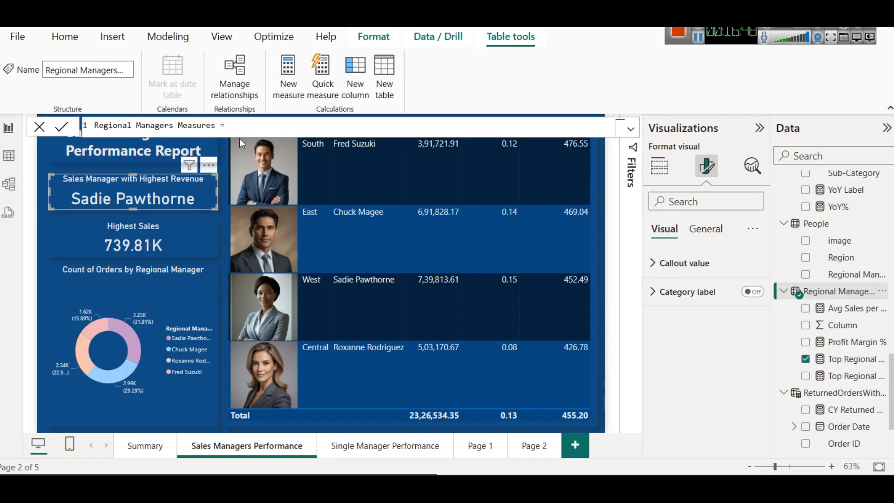
{"action": "left_click", "coordinate": [848, 365]}
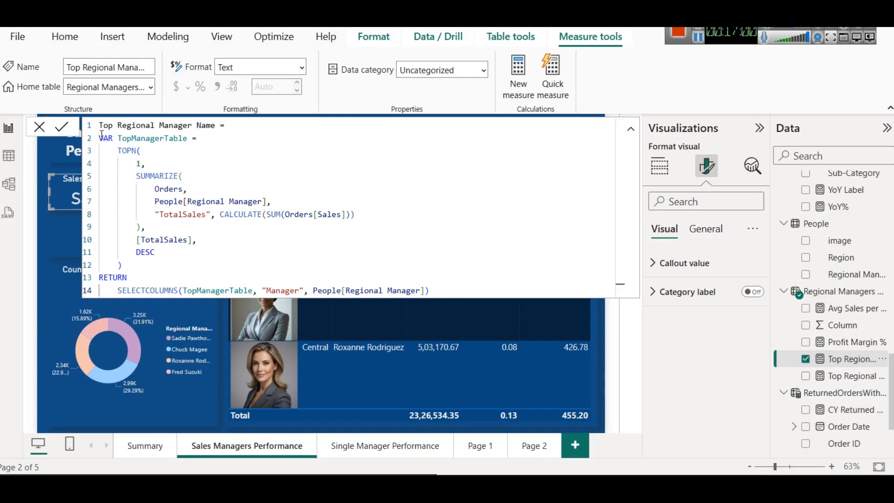
Step: Examine the TopManagerTable variable and bring up the TOPN syntax hint to compare with its first argument, 1
{"action": "double_click", "coordinate": [140, 139]}
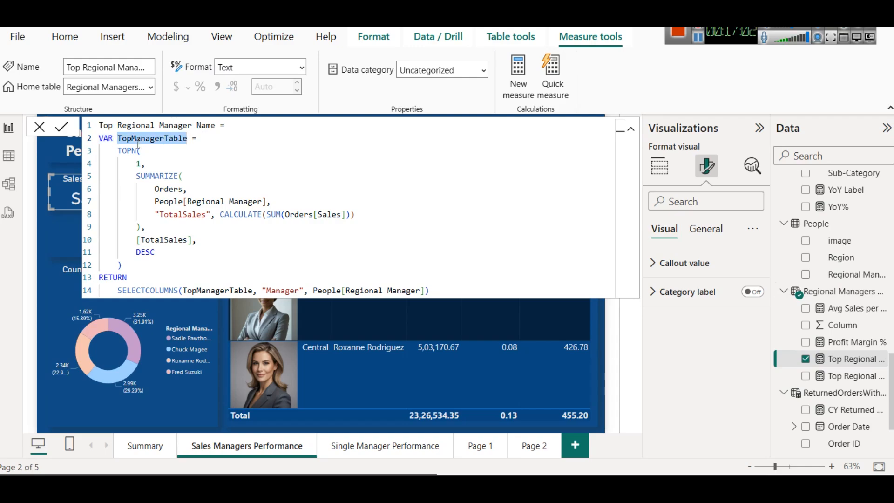
{"action": "double_click", "coordinate": [125, 151]}
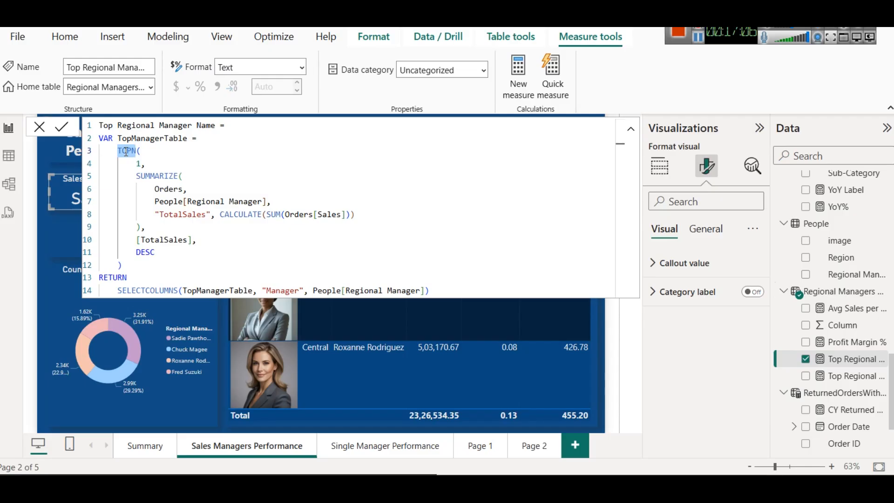
{"action": "key", "text": "Right"}
{"action": "key", "text": "Right"}
{"action": "key", "text": "BackSpace"}
{"action": "type", "text": "("}
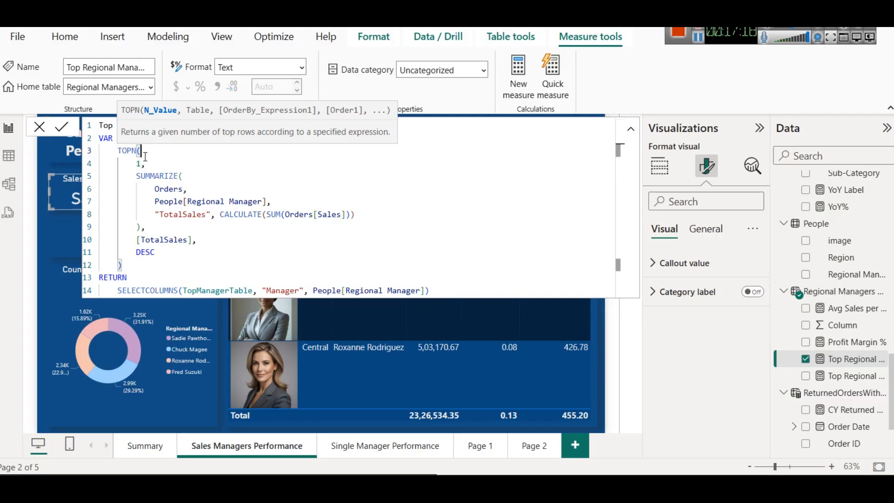
{"action": "left_click", "coordinate": [137, 164]}
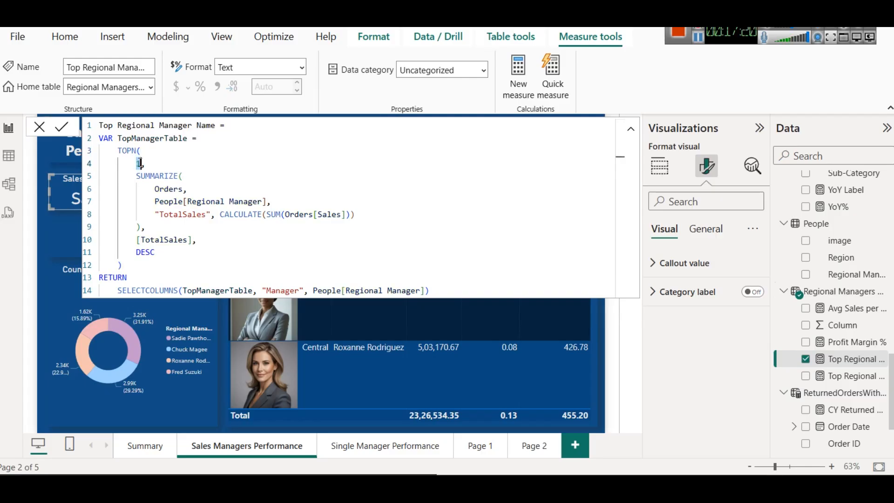
{"action": "left_click", "coordinate": [143, 150]}
{"action": "key", "text": "BackSpace"}
{"action": "type", "text": "("}
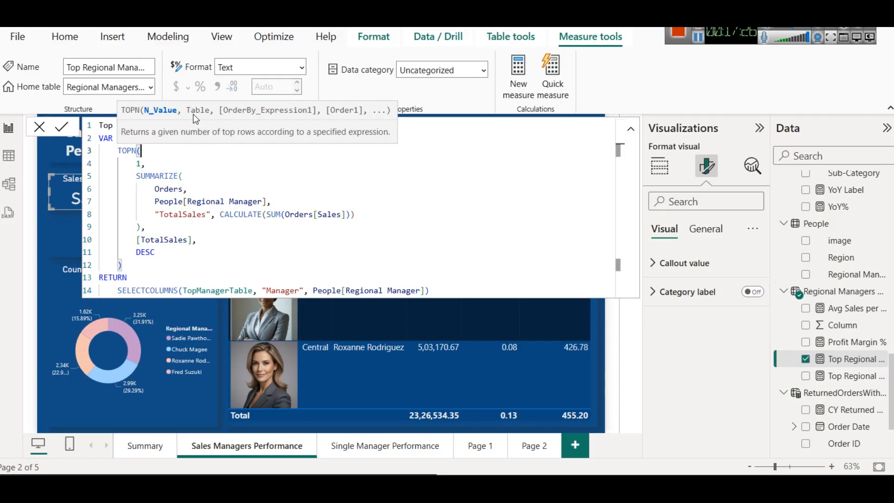
Step: Examine the SUMMARIZE syntax and the CALCULATE(SUM(Orders[Sales])) expression behind TotalSales, and close the formula
{"action": "left_click", "coordinate": [181, 178]}
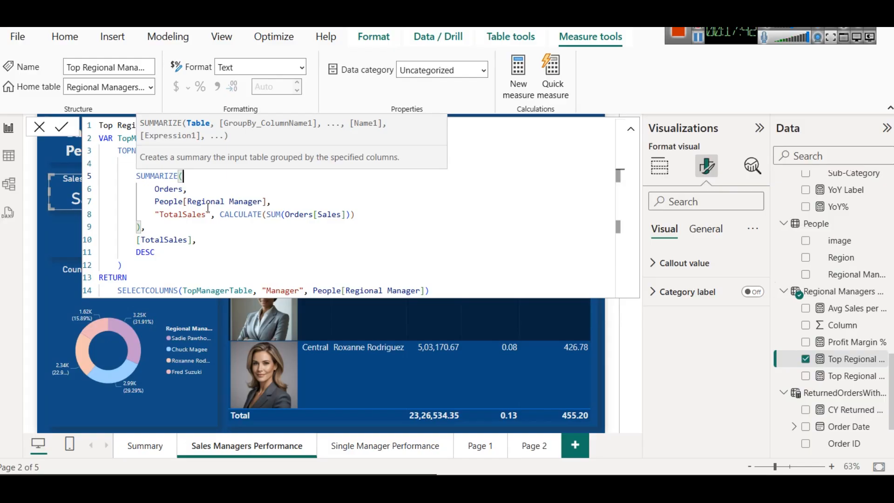
{"action": "left_click_drag", "start_coordinate": [219, 214], "coordinate": [356, 214]}
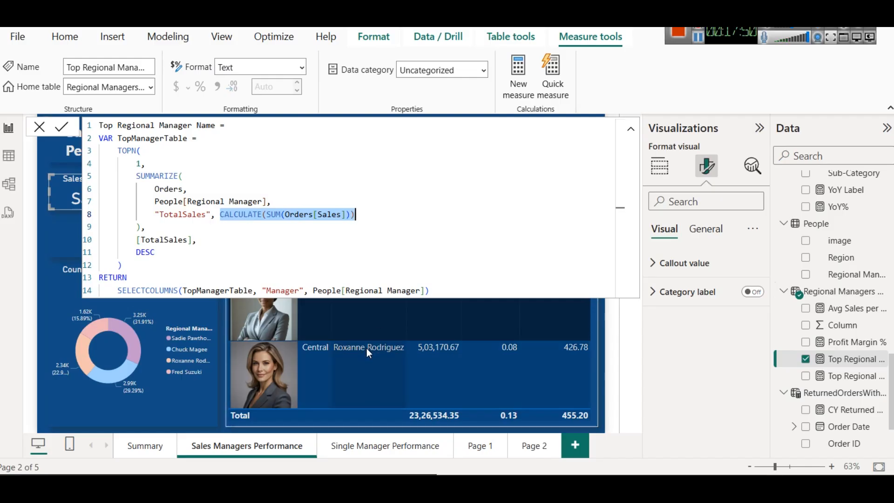
{"action": "left_click", "coordinate": [342, 432]}
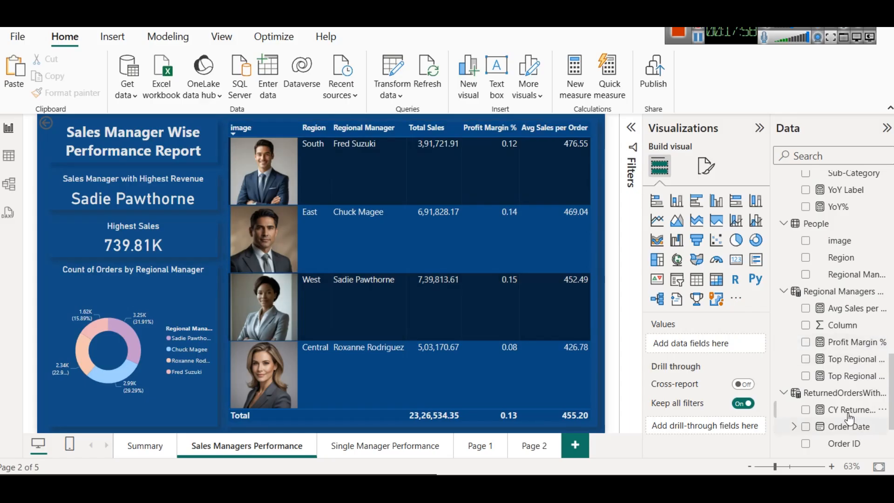
Step: Reopen the Top Regional Manager Name formula and examine the SUMMARIZE block and the row count passed to TOPN
{"action": "scroll", "coordinate": [851, 419], "scroll_direction": "down", "scroll_amount": 3}
{"action": "scroll", "coordinate": [846, 414], "scroll_direction": "up", "scroll_amount": 3}
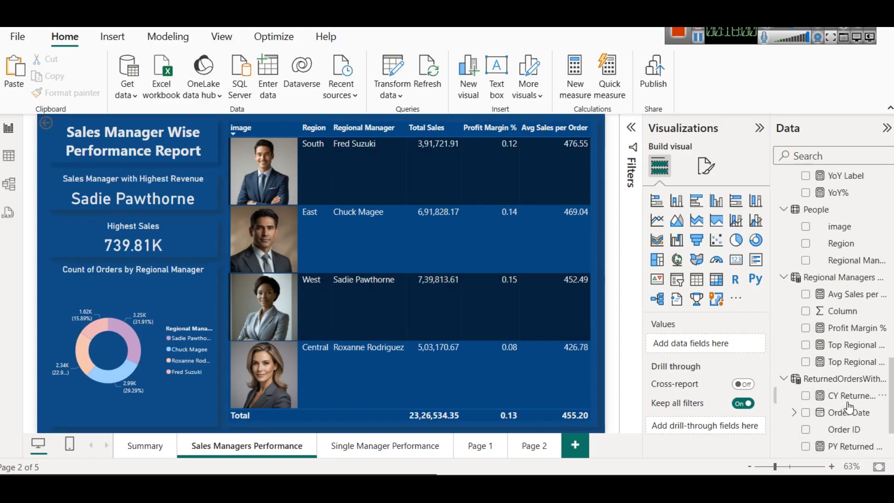
{"action": "left_click", "coordinate": [836, 347]}
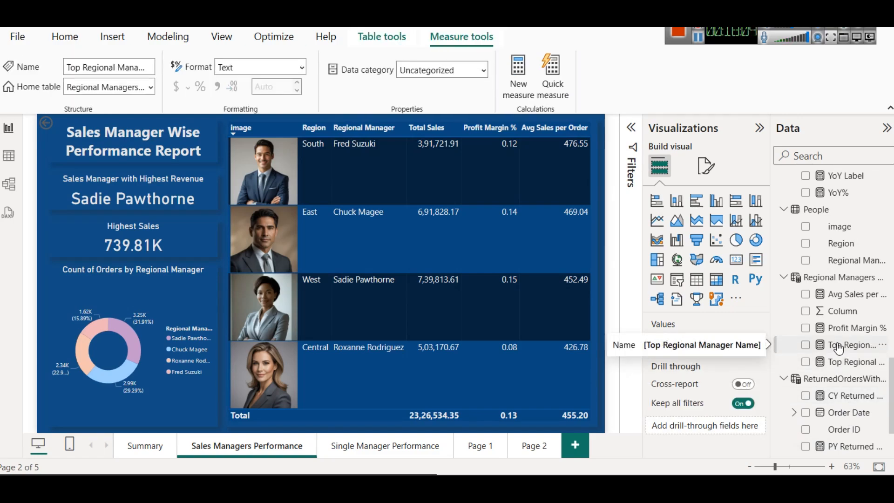
{"action": "left_click_drag", "start_coordinate": [136, 175], "coordinate": [141, 227]}
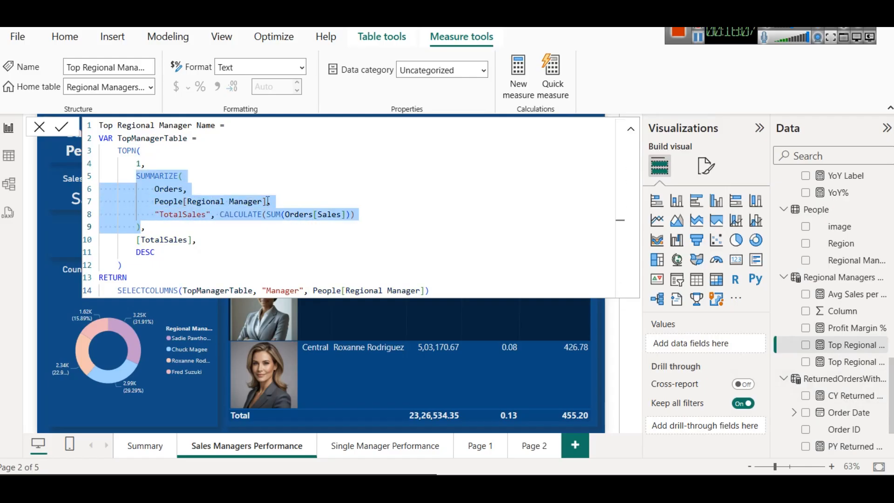
{"action": "left_click", "coordinate": [138, 163]}
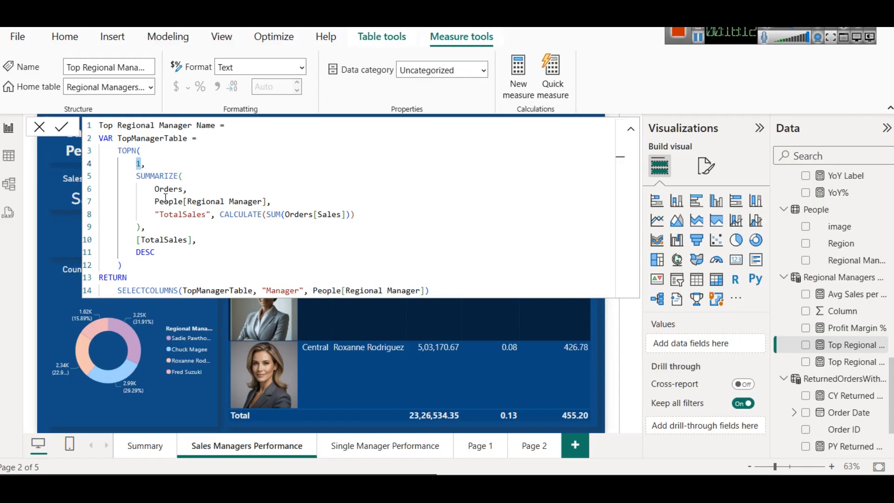
{"action": "left_click", "coordinate": [184, 175]}
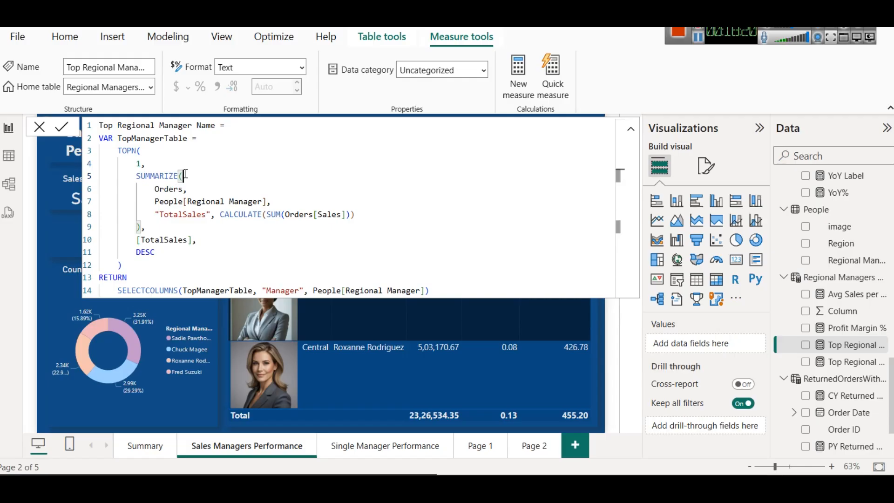
Step: Examine the [TotalSales] order-by argument and check it against the TOPN syntax hint
{"action": "left_click_drag", "start_coordinate": [135, 240], "coordinate": [192, 240]}
{"action": "left_click", "coordinate": [164, 150]}
{"action": "key", "text": "BackSpace"}
{"action": "type", "text": "("}
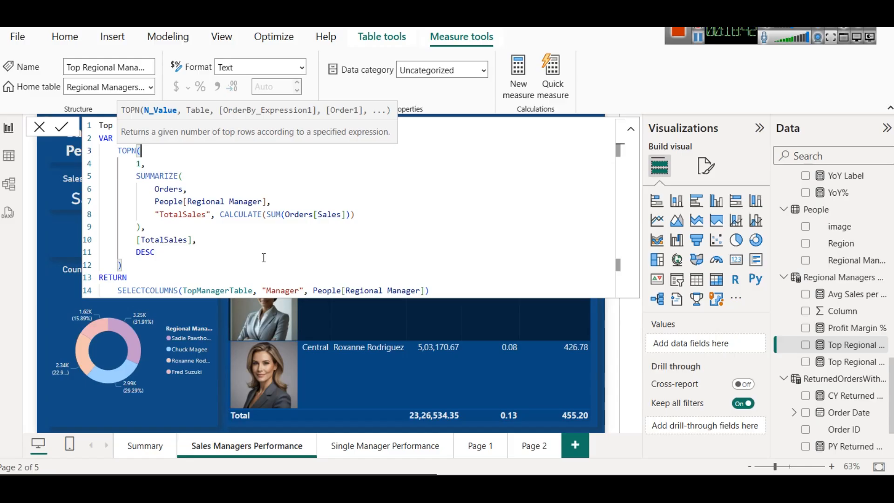
Step: Examine the RETURN clause's SELECTCOLUMNS function and its arguments, tracing TopManagerTable back to its VAR definition and checking "Manager" and People[Regional Manager]
{"action": "left_click", "coordinate": [141, 162]}
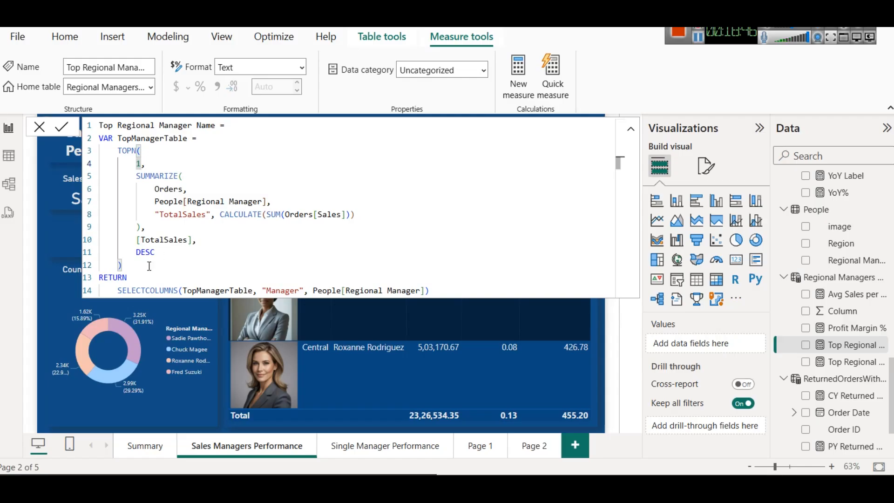
{"action": "left_click", "coordinate": [110, 278]}
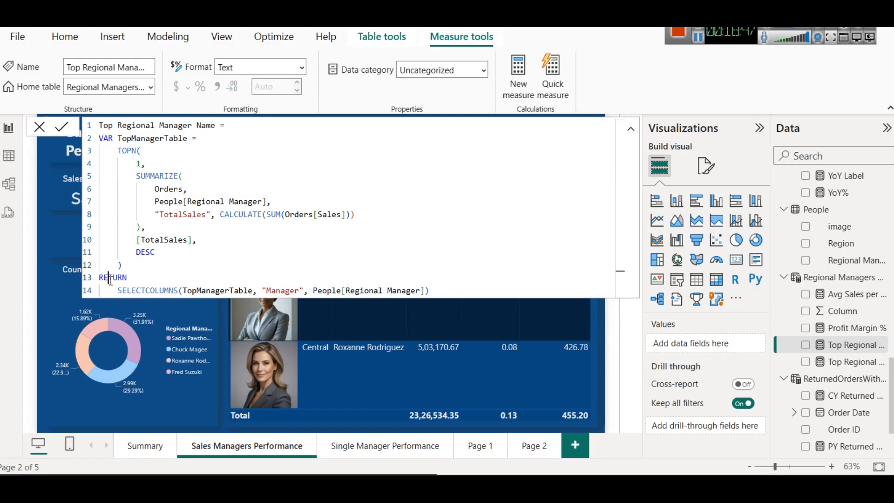
{"action": "double_click", "coordinate": [158, 291]}
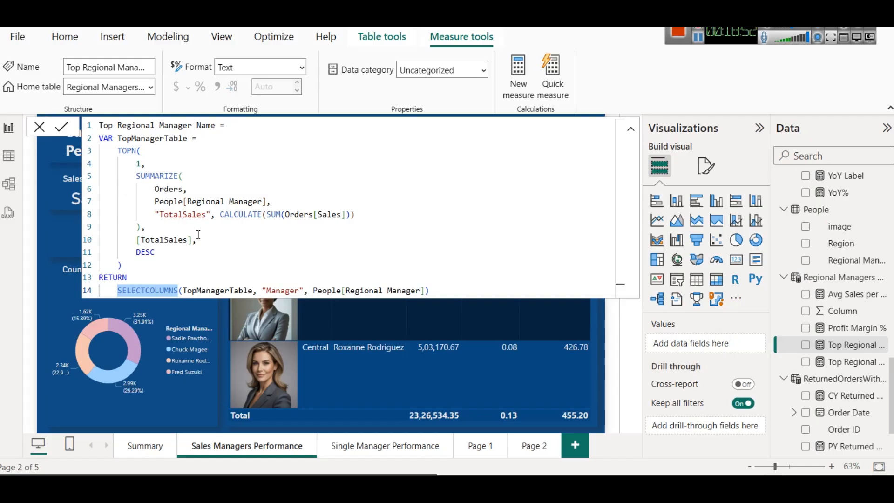
{"action": "double_click", "coordinate": [195, 292]}
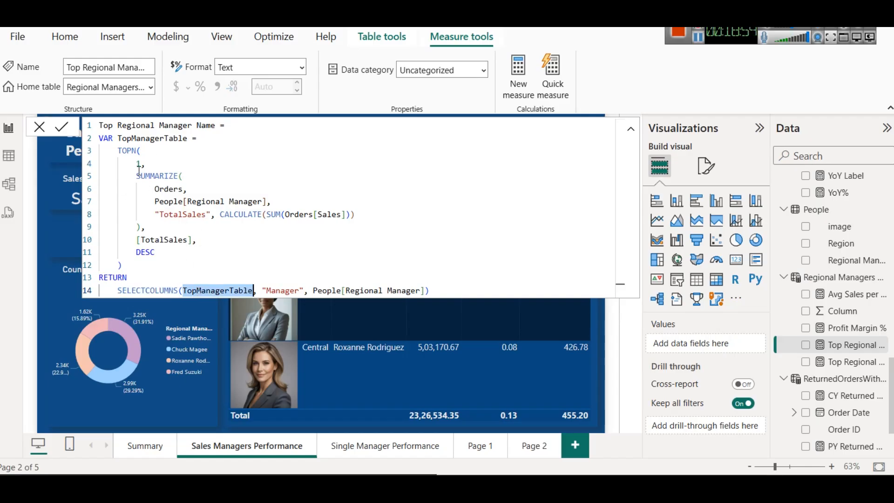
{"action": "left_click", "coordinate": [138, 139]}
{"action": "double_click", "coordinate": [138, 140]}
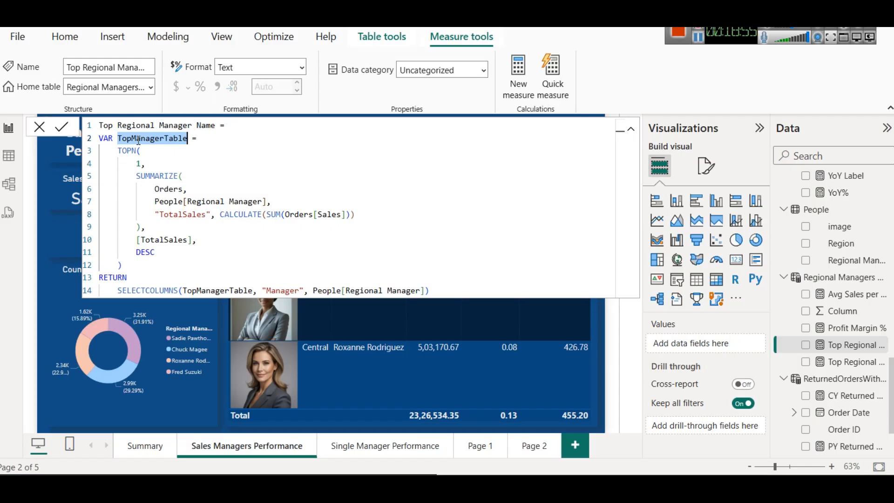
{"action": "double_click", "coordinate": [282, 291]}
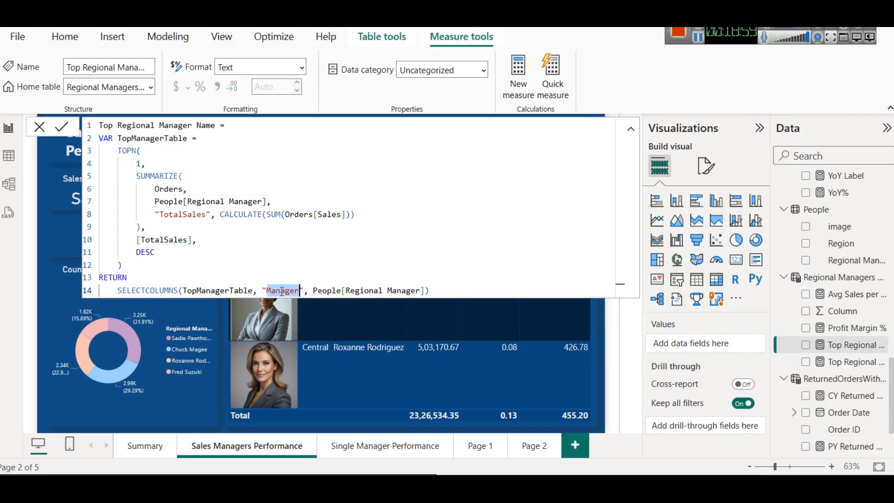
{"action": "left_click_drag", "start_coordinate": [312, 291], "coordinate": [429, 291]}
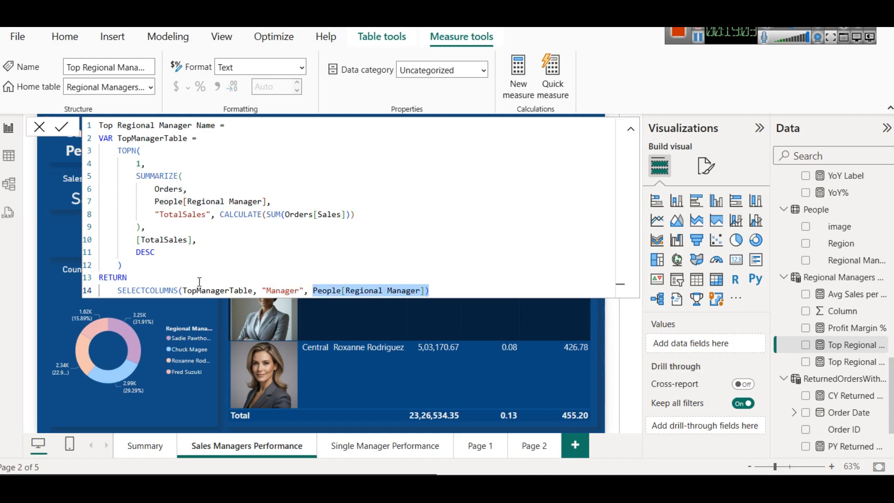
Step: Bring up the SELECTCOLUMNS syntax hint, compare it with the People[Regional Manager] expression argument, and dismiss the hint
{"action": "left_click", "coordinate": [182, 291]}
{"action": "key", "text": "BackSpace"}
{"action": "type", "text": "("}
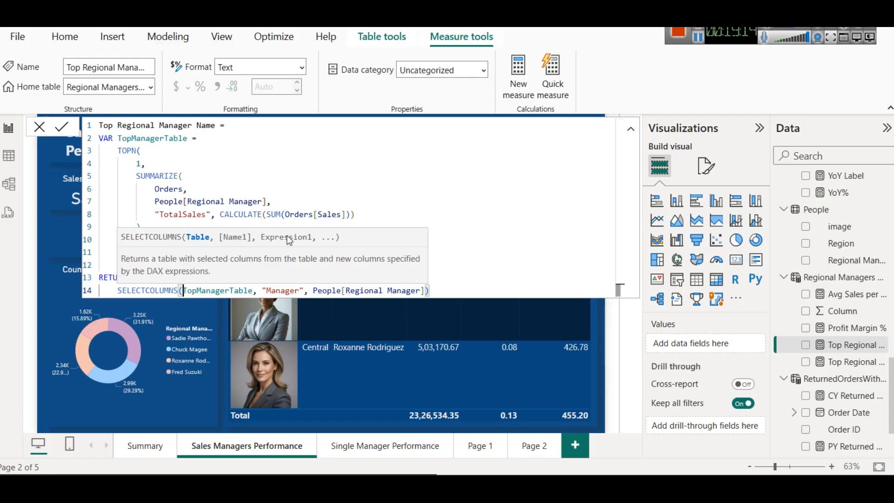
{"action": "left_click_drag", "start_coordinate": [314, 291], "coordinate": [441, 274]}
{"action": "left_click", "coordinate": [454, 265]}
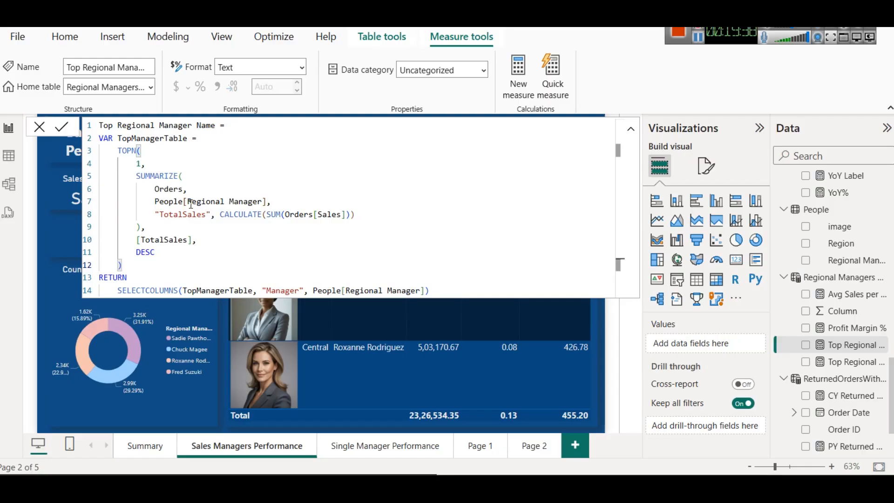
Step: Switch to the colorstech.net DAX questions article and review the top-performing Regional Manager formulas and the AVERAGEX explanation
{"action": "left_click", "coordinate": [698, 38]}
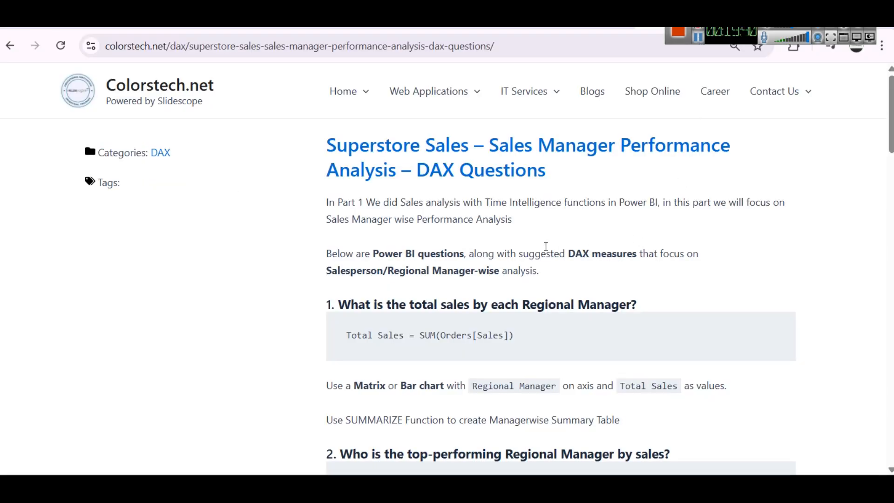
{"action": "scroll", "coordinate": [446, 189], "scroll_direction": "down", "scroll_amount": 9}
{"action": "scroll", "coordinate": [446, 186], "scroll_direction": "up", "scroll_amount": 2}
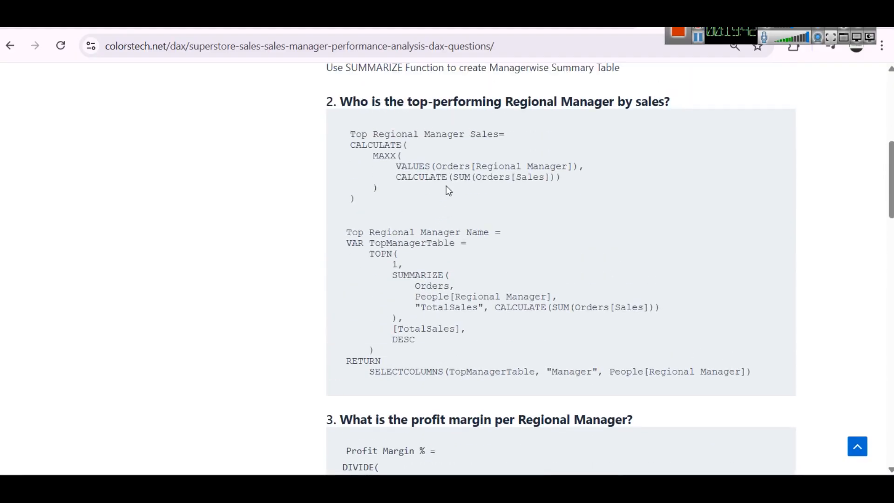
{"action": "scroll", "coordinate": [446, 185], "scroll_direction": "down", "scroll_amount": 20}
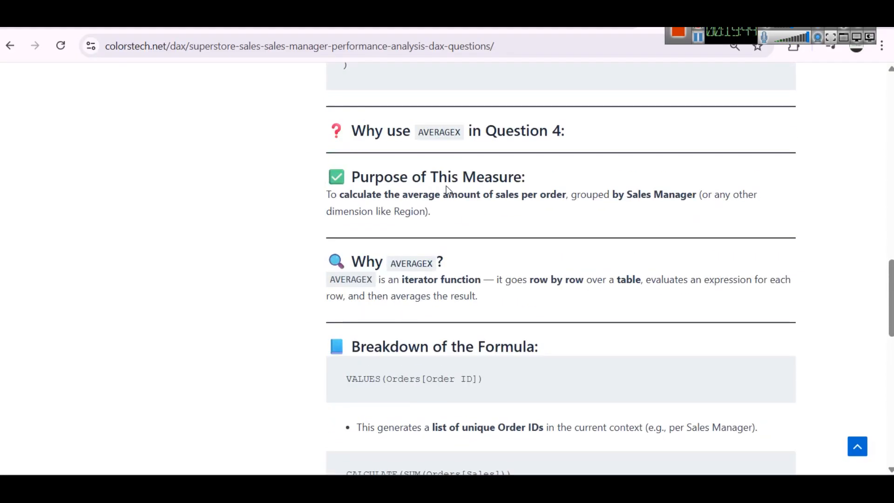
{"action": "scroll", "coordinate": [446, 185], "scroll_direction": "up", "scroll_amount": 12}
{"action": "scroll", "coordinate": [446, 186], "scroll_direction": "down", "scroll_amount": 6}
{"action": "scroll", "coordinate": [446, 185], "scroll_direction": "up", "scroll_amount": 1}
{"action": "scroll", "coordinate": [446, 186], "scroll_direction": "up", "scroll_amount": 8}
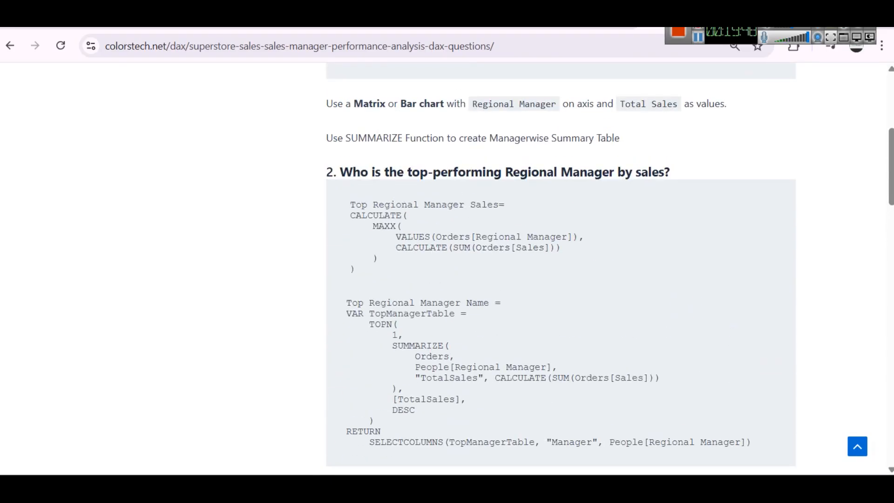
{"action": "left_click", "coordinate": [548, 414]}
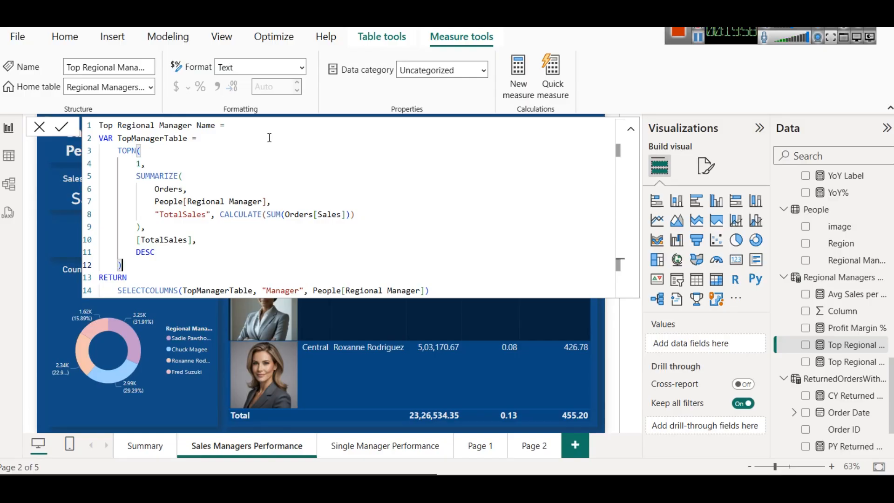
Step: Back in the Top Regional Manager Name formula, compare the [TotalSales] order-by argument with the "TotalSales" column and its CALCULATE expression in SUMMARIZE
{"action": "double_click", "coordinate": [160, 236]}
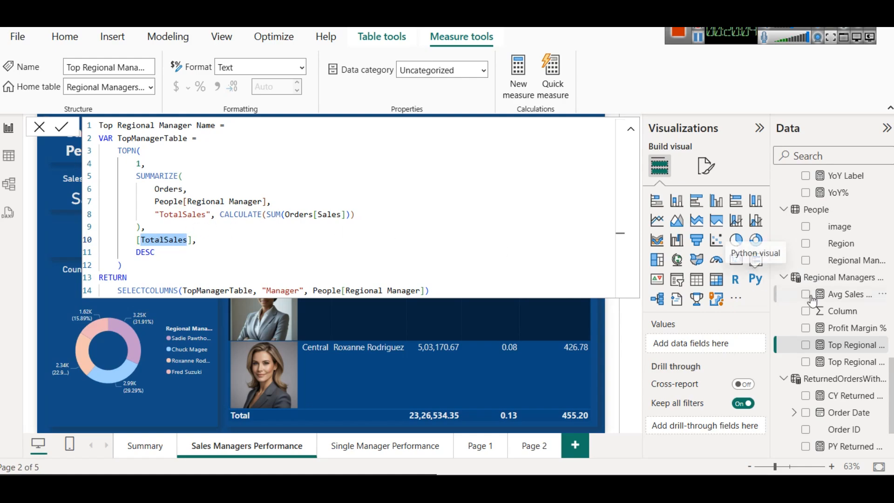
{"action": "double_click", "coordinate": [181, 213]}
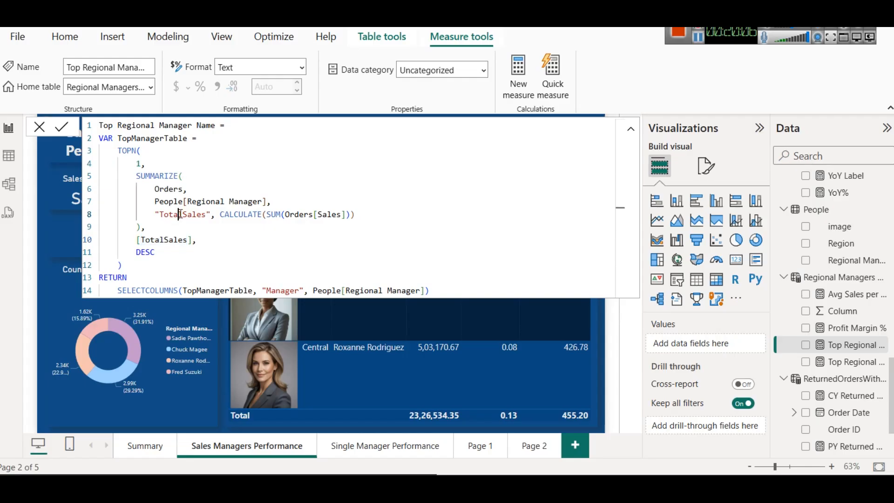
{"action": "left_click", "coordinate": [185, 201]}
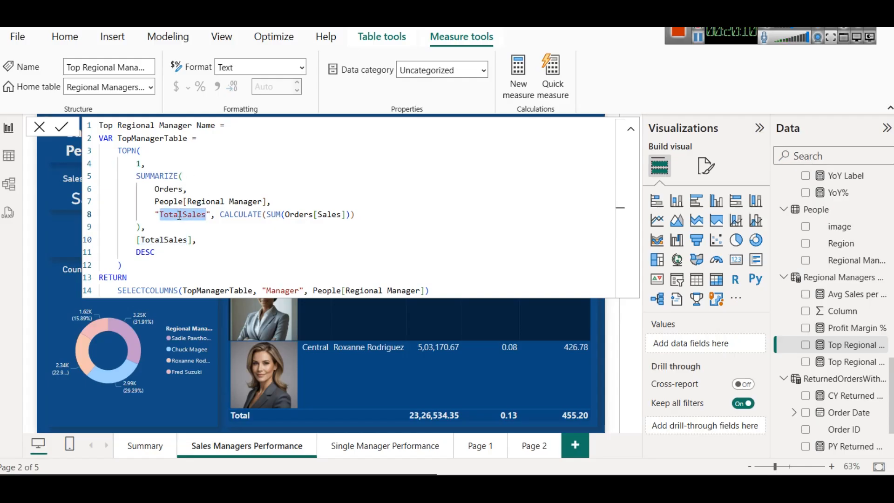
{"action": "double_click", "coordinate": [158, 239]}
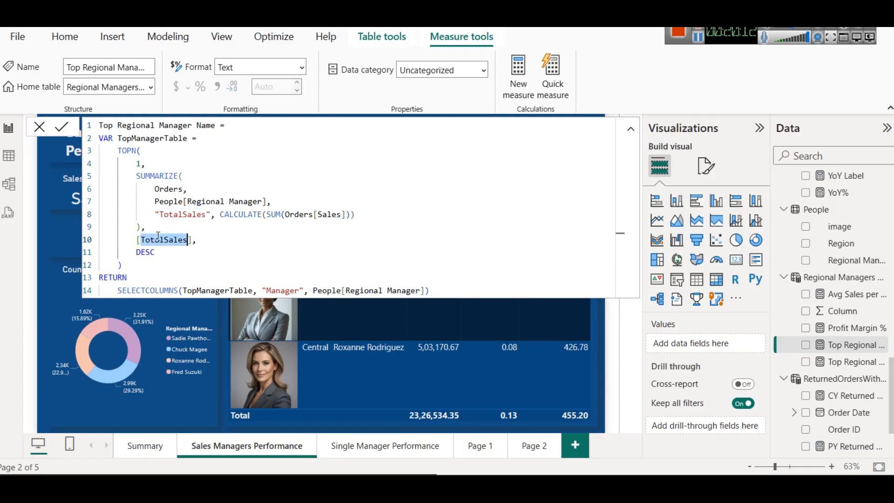
{"action": "double_click", "coordinate": [242, 213]}
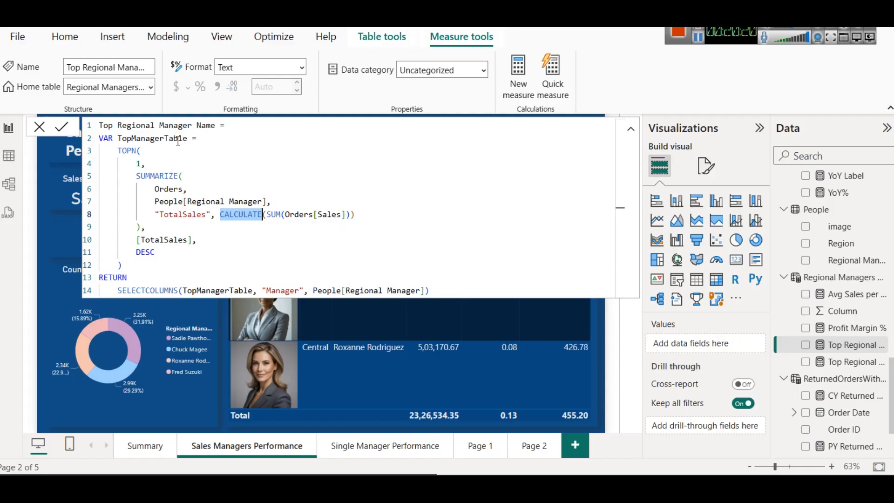
{"action": "left_click", "coordinate": [77, 237]}
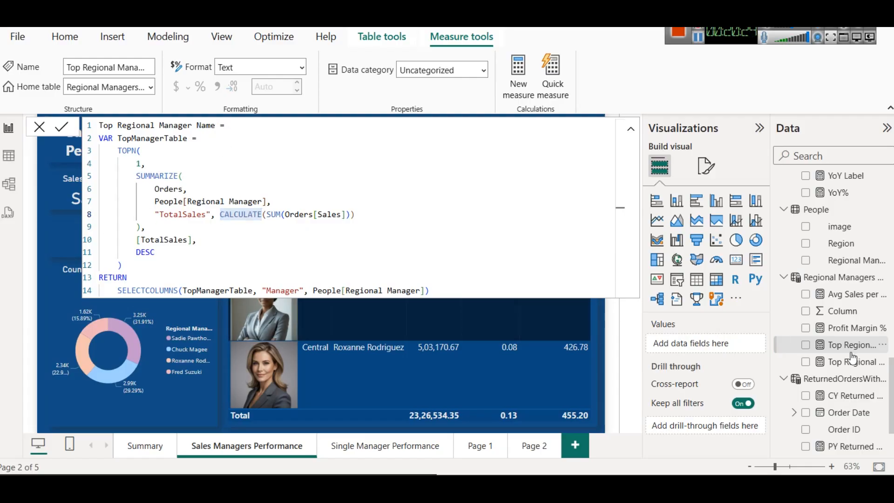
Step: Open the Top Regional Manager Sales measure and examine the syntax hints of its outer CALCULATE and MAXX functions
{"action": "left_click", "coordinate": [870, 364]}
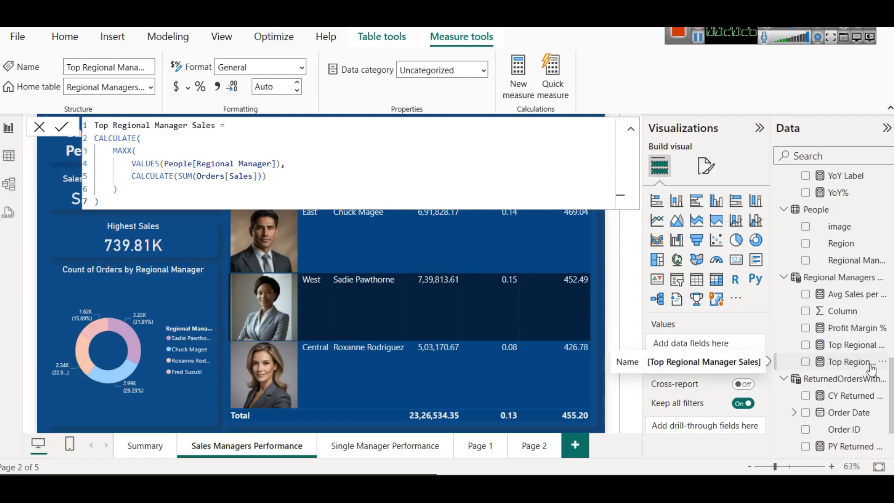
{"action": "left_click", "coordinate": [159, 138]}
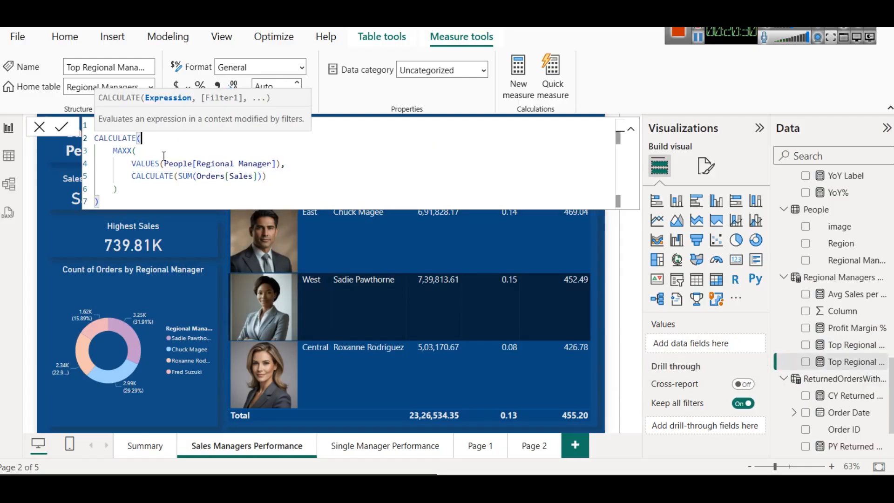
{"action": "left_click", "coordinate": [163, 153]}
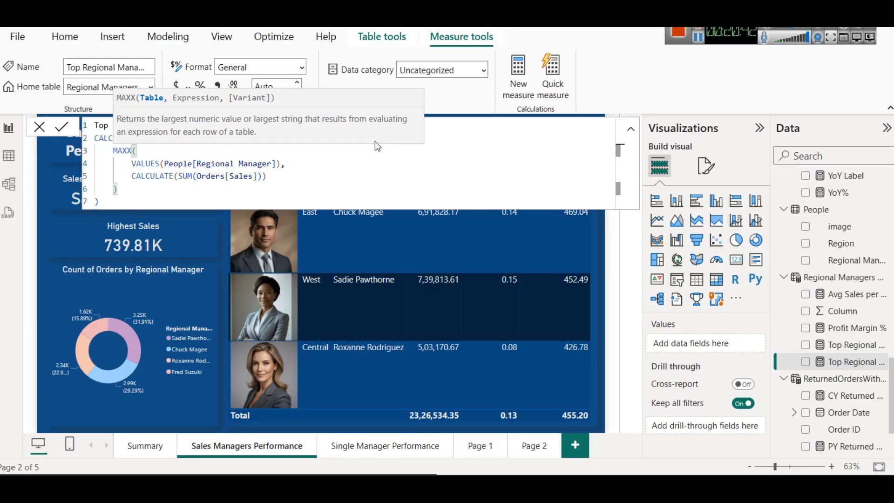
Step: Bring up the VALUES syntax hint for People[Regional Manager] and relate it to the managers in the table
{"action": "double_click", "coordinate": [146, 164]}
{"action": "key", "text": "Right"}
{"action": "key", "text": "Right"}
{"action": "key", "text": "BackSpace"}
{"action": "type", "text": "("}
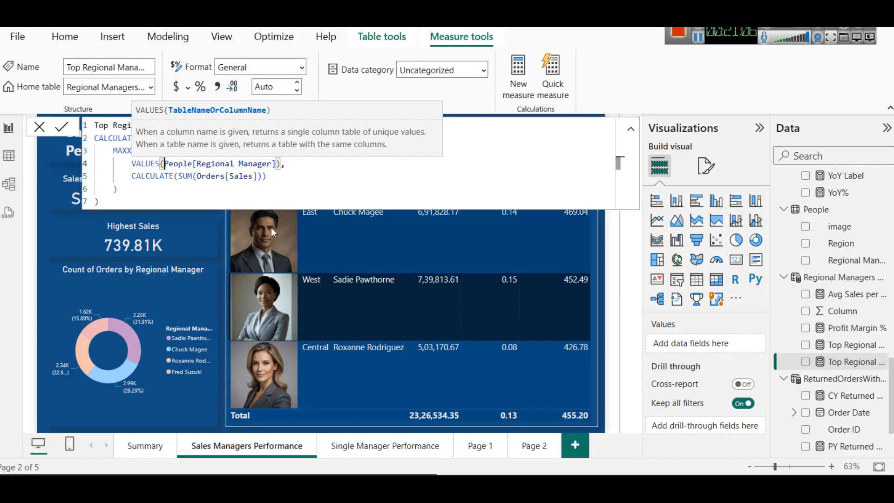
{"action": "mouse_move", "coordinate": [273, 237]}
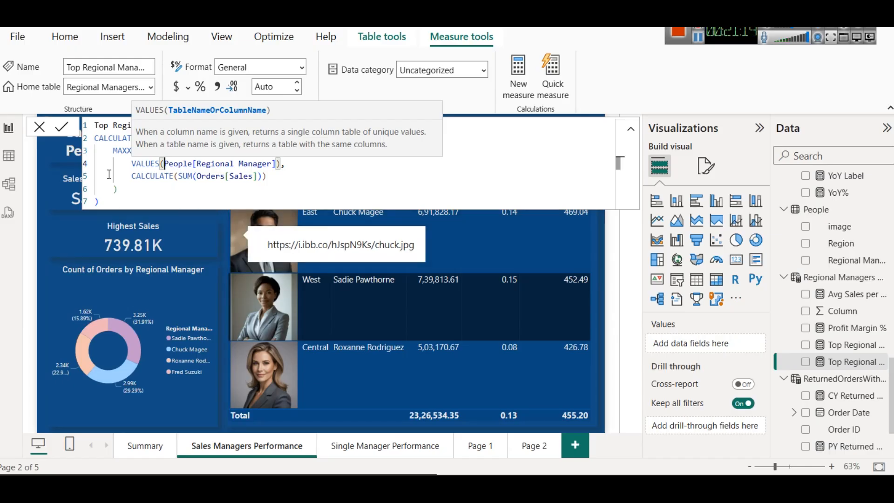
Step: Examine the inner CALCULATE(SUM(Orders[Sales])) expression and bring the MAXX syntax hint back up to compare its arguments
{"action": "left_click", "coordinate": [134, 180]}
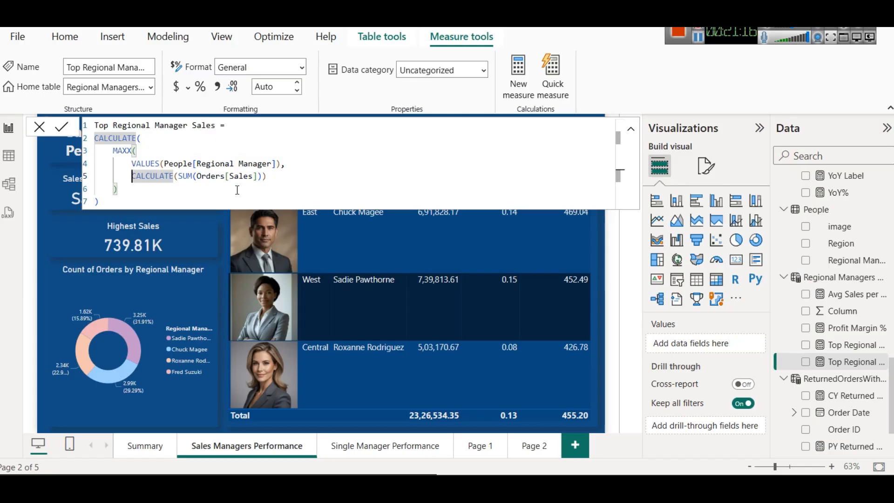
{"action": "left_click", "coordinate": [146, 147]}
{"action": "key", "text": "BackSpace"}
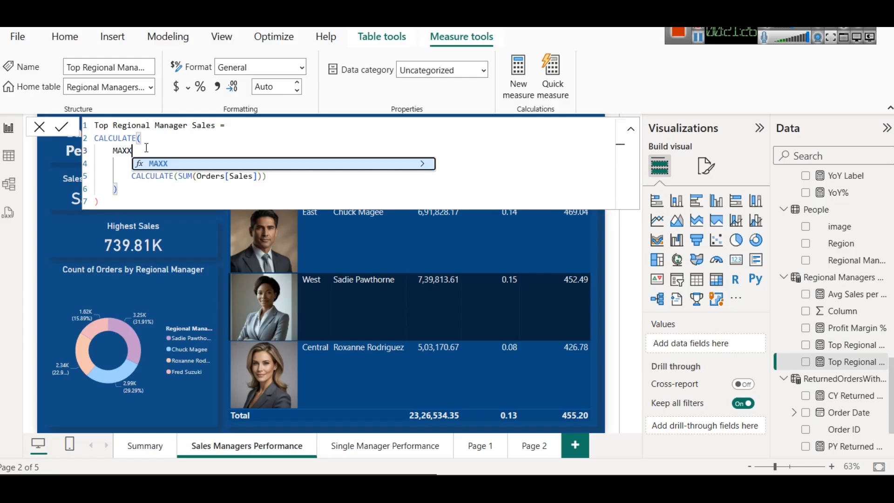
{"action": "type", "text": "("}
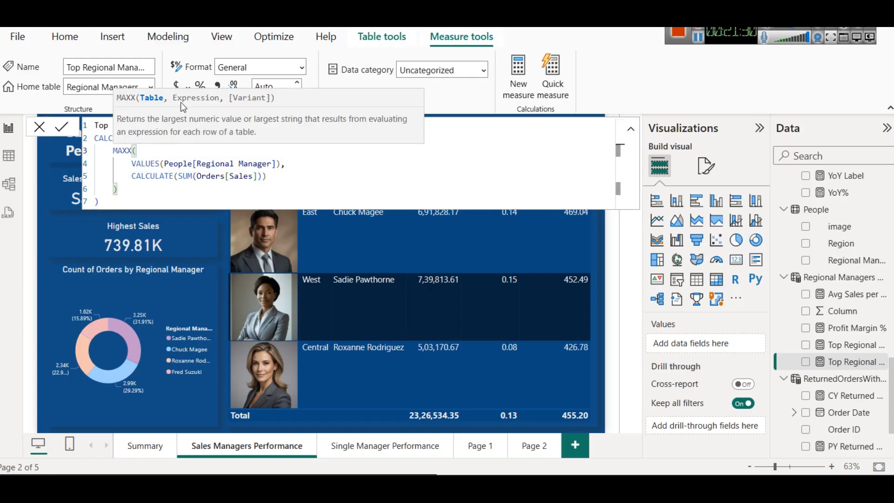
Step: Leave the measure formula and view the Single Manager Performance page and Page 2
{"action": "left_click", "coordinate": [123, 258]}
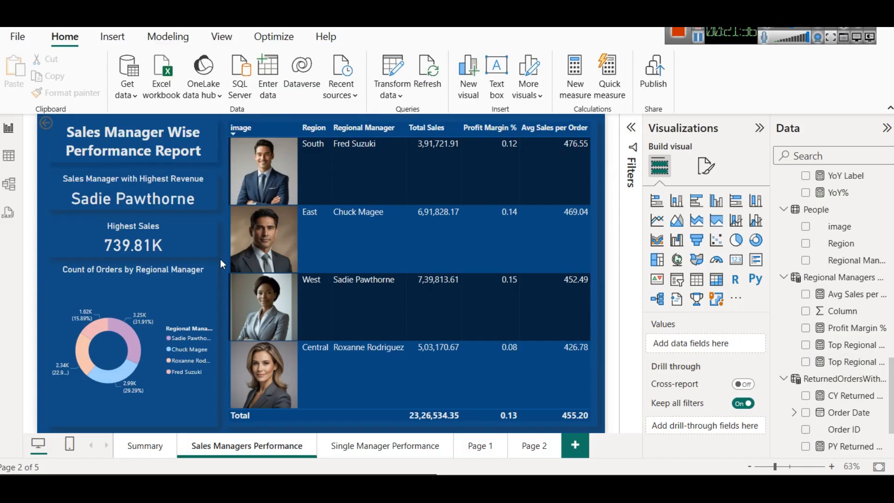
{"action": "left_click", "coordinate": [435, 452]}
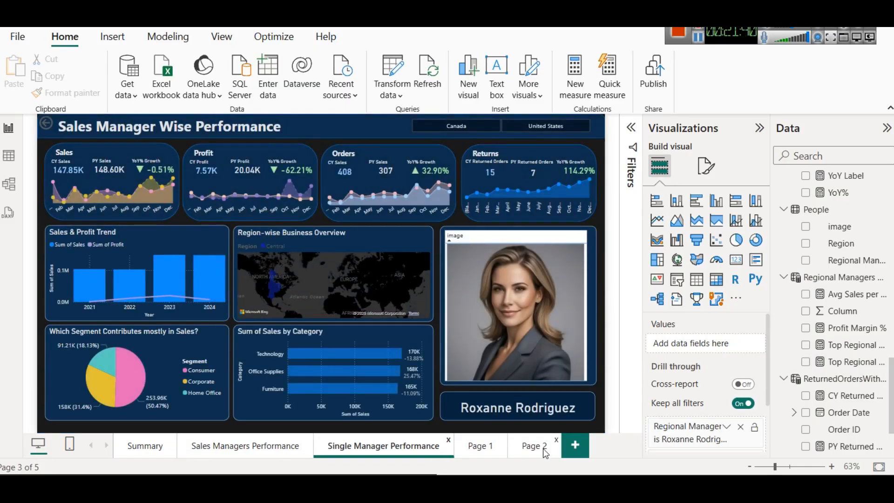
{"action": "left_click", "coordinate": [531, 447]}
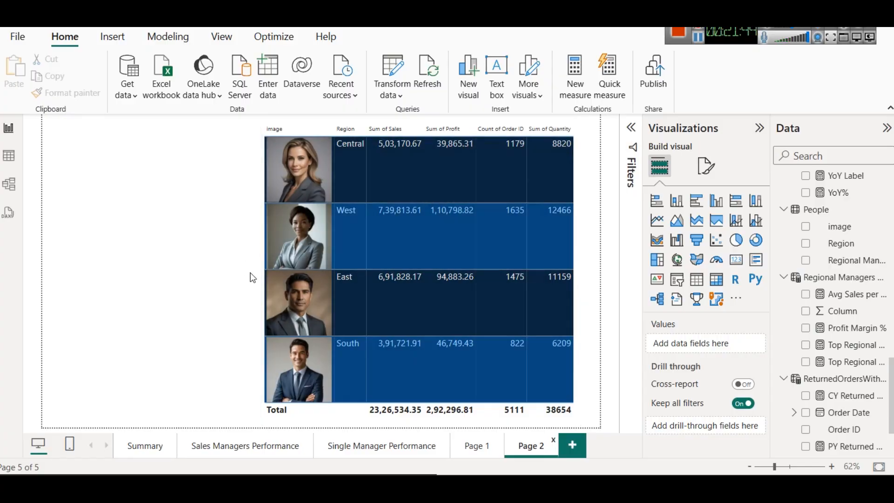
Step: Copy the Sales Manager with Highest Revenue and Highest Sales cards from the Sales Managers Performance page to Page 2
{"action": "left_click", "coordinate": [241, 447]}
{"action": "left_click", "coordinate": [141, 184]}
{"action": "left_click", "coordinate": [149, 226]}
{"action": "left_click", "coordinate": [162, 284]}
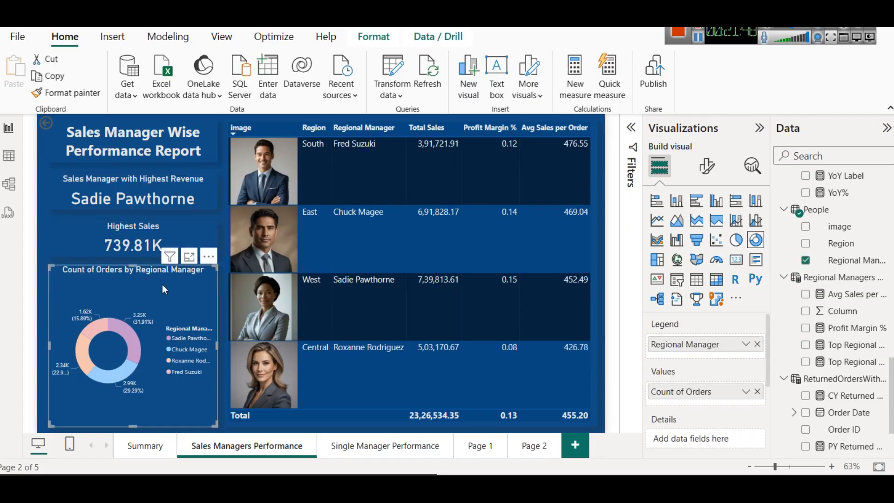
{"action": "left_click", "coordinate": [151, 204]}
{"action": "left_click", "coordinate": [143, 251], "text": "ctrl"}
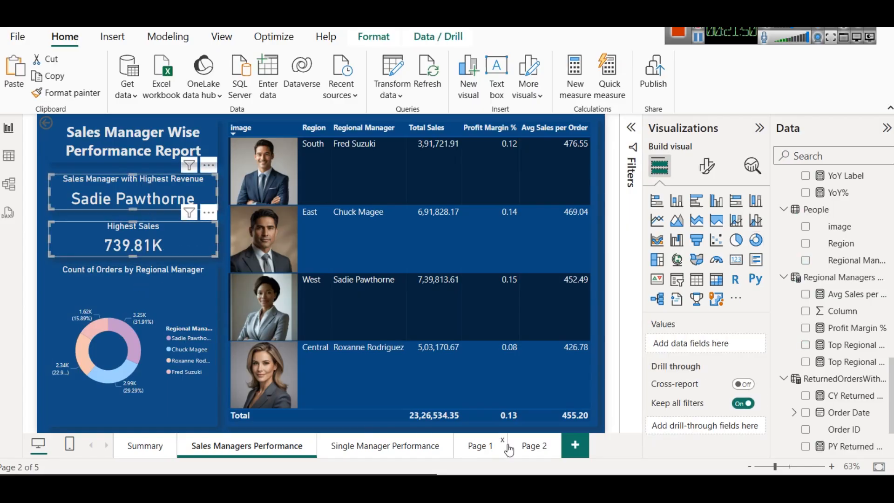
{"action": "left_click", "coordinate": [510, 446]}
{"action": "key", "text": "ctrl+v"}
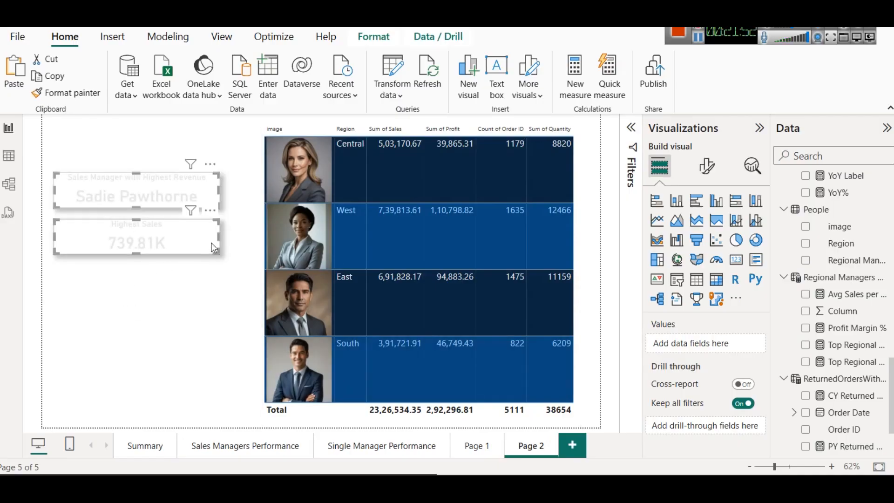
{"action": "left_click", "coordinate": [220, 289]}
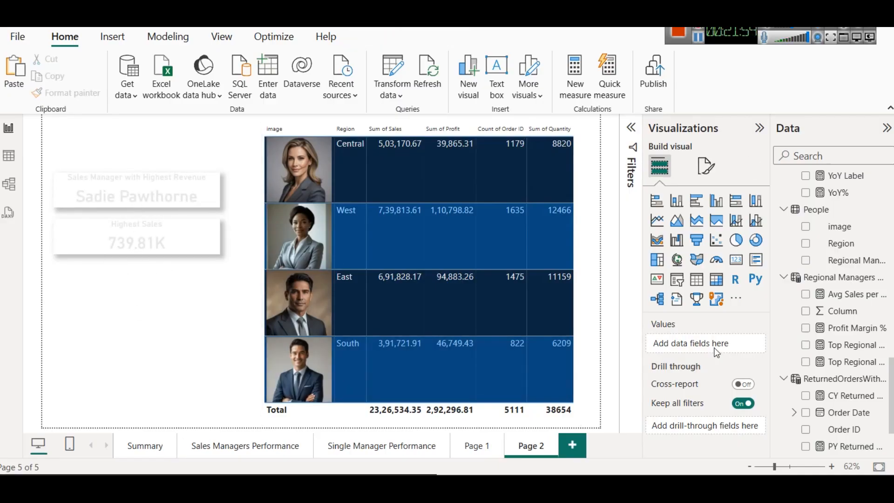
Step: Set Page 2's canvas background to dark blue with 3% transparency
{"action": "left_click", "coordinate": [705, 166]}
{"action": "left_click", "coordinate": [714, 290]}
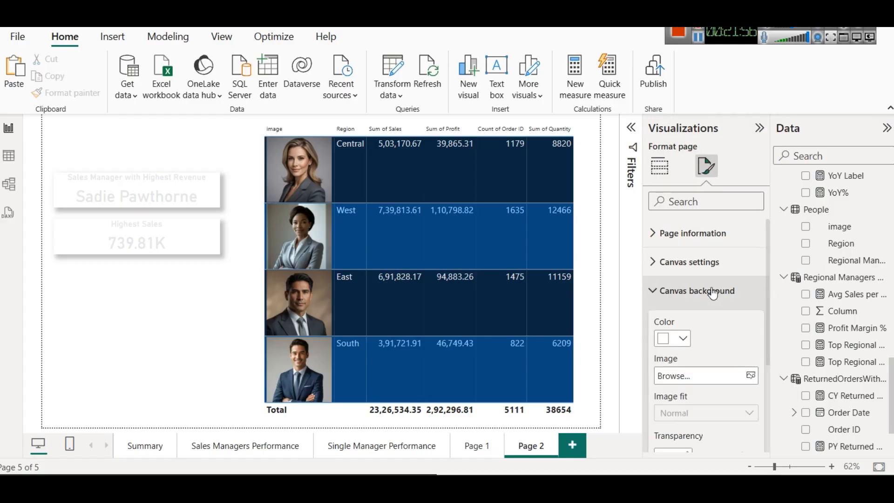
{"action": "left_click", "coordinate": [679, 340]}
{"action": "left_click", "coordinate": [690, 277]}
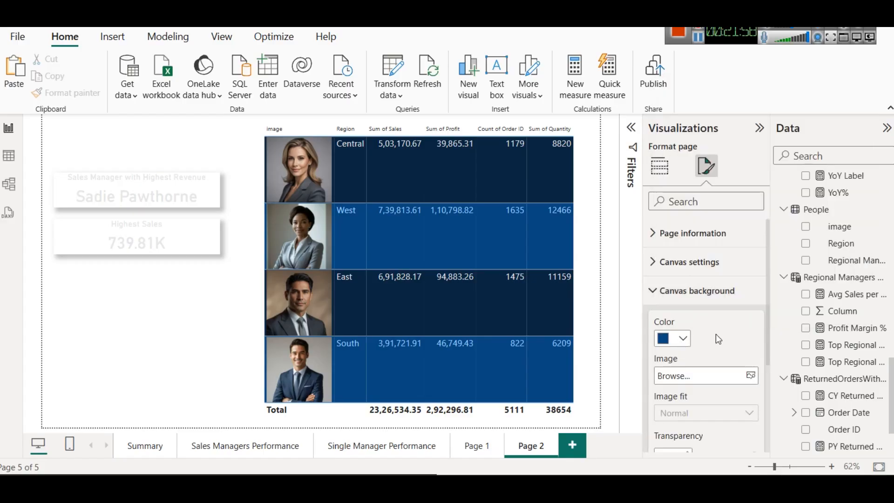
{"action": "scroll", "coordinate": [696, 403], "scroll_direction": "down", "scroll_amount": 3}
{"action": "left_click", "coordinate": [718, 319]}
{"action": "left_click_drag", "start_coordinate": [718, 320], "coordinate": [702, 320]}
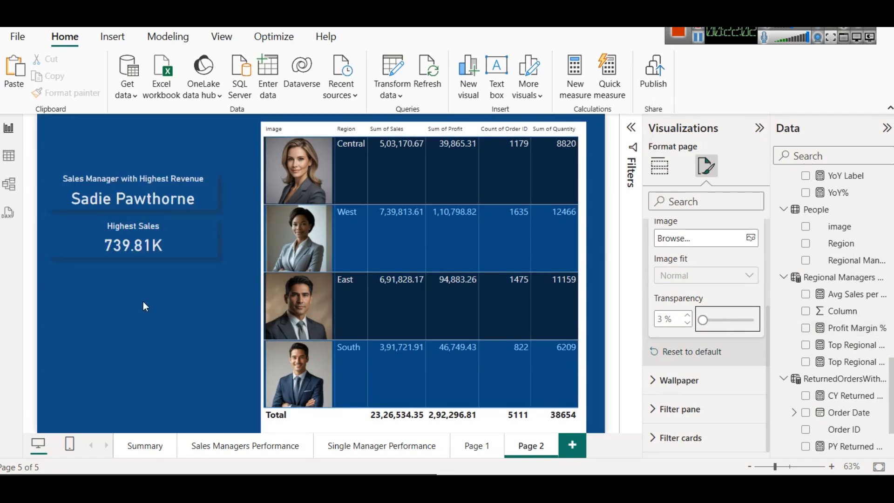
Step: Shift the Highest Sales and Sales Manager with Highest Revenue cards slightly toward the managers table, keeping them lined up
{"action": "left_click", "coordinate": [184, 236]}
{"action": "left_click_drag", "start_coordinate": [208, 239], "coordinate": [216, 239]}
{"action": "mouse_move", "coordinate": [146, 174]}
{"action": "left_mouse_down"}
{"action": "mouse_move", "coordinate": [163, 182]}
{"action": "mouse_move", "coordinate": [149, 177]}
{"action": "left_mouse_up"}
{"action": "left_click", "coordinate": [170, 309]}
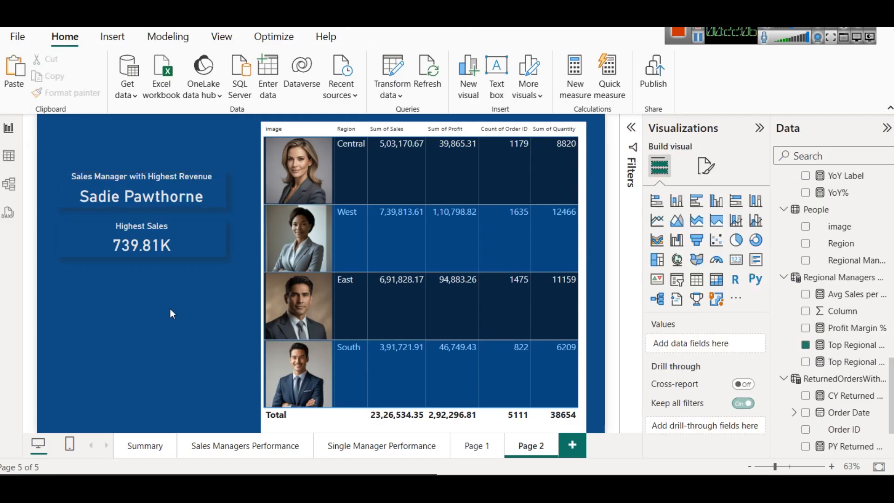
Step: Add a donut chart just below the Highest Sales card and use People's Regional Manager field as its legend
{"action": "left_click", "coordinate": [755, 242]}
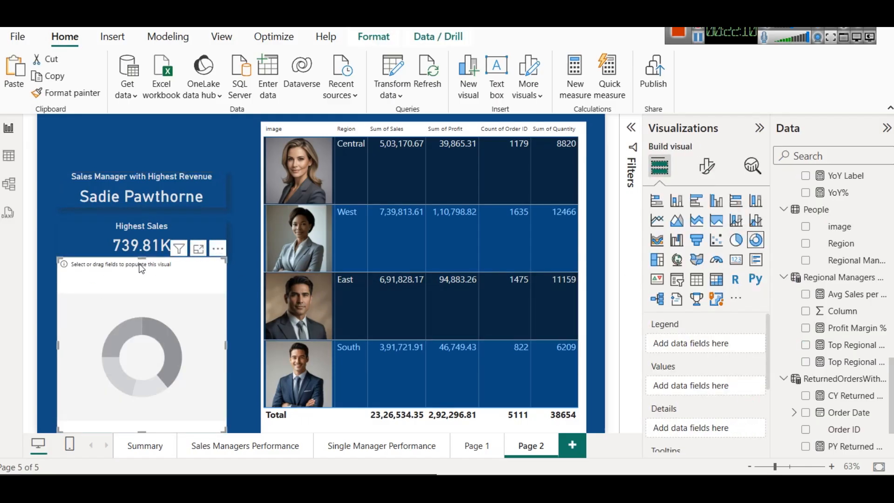
{"action": "left_click_drag", "start_coordinate": [139, 259], "coordinate": [140, 276]}
{"action": "scroll", "coordinate": [833, 291], "scroll_direction": "up", "scroll_amount": 1}
{"action": "left_click_drag", "start_coordinate": [836, 330], "coordinate": [703, 343]}
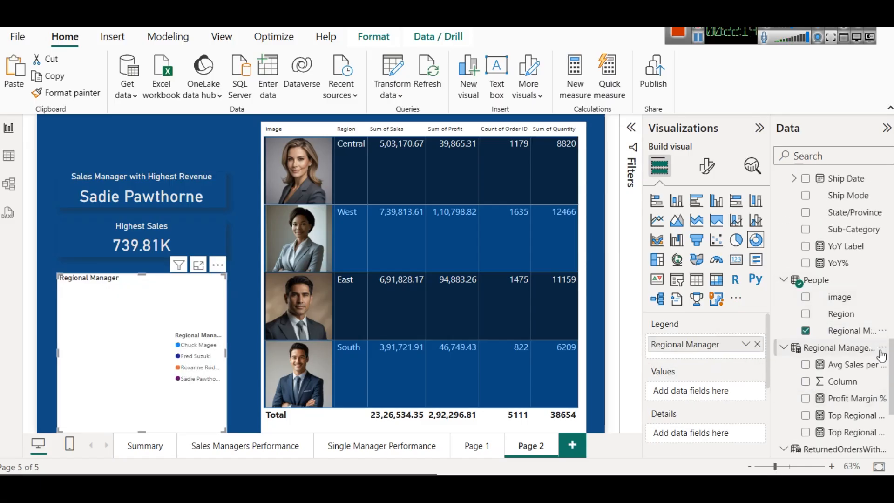
Step: Add Order ID to the donut chart's values as a count, split by regional manager
{"action": "scroll", "coordinate": [875, 354], "scroll_direction": "down", "scroll_amount": 3}
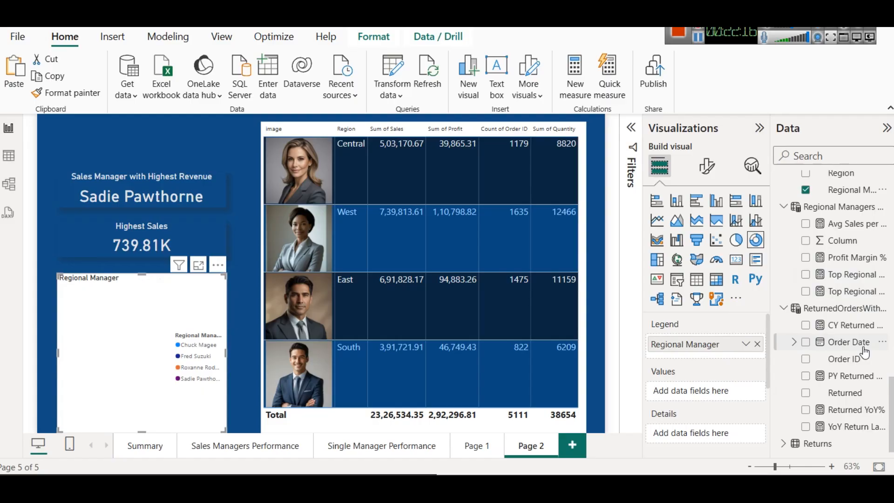
{"action": "scroll", "coordinate": [863, 352], "scroll_direction": "up", "scroll_amount": 3}
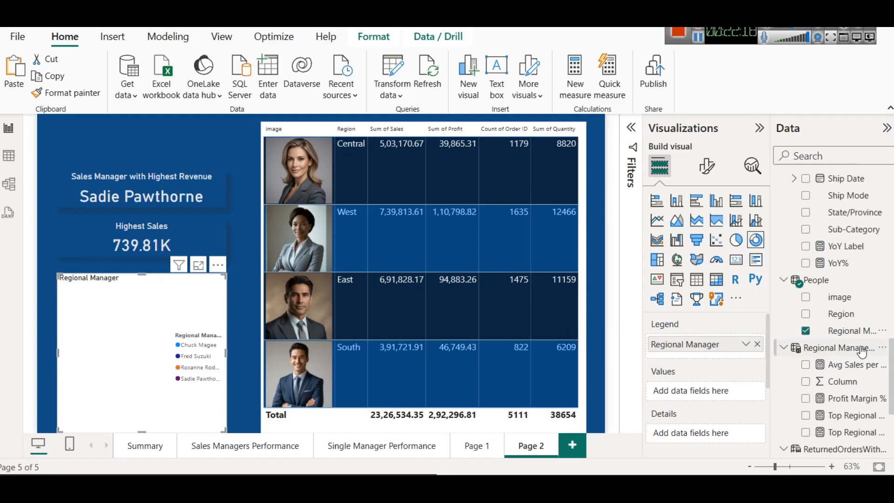
{"action": "scroll", "coordinate": [814, 324], "scroll_direction": "up", "scroll_amount": 4}
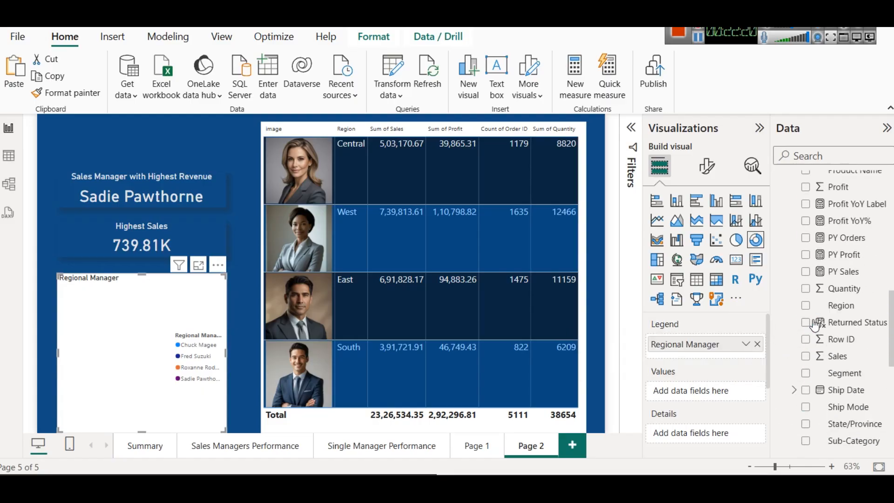
{"action": "scroll", "coordinate": [814, 324], "scroll_direction": "up", "scroll_amount": 5}
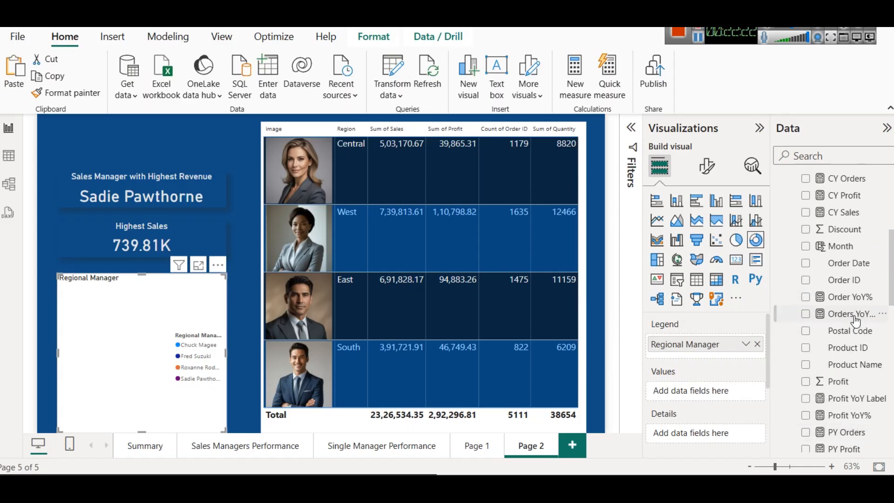
{"action": "left_click_drag", "start_coordinate": [844, 280], "coordinate": [679, 395]}
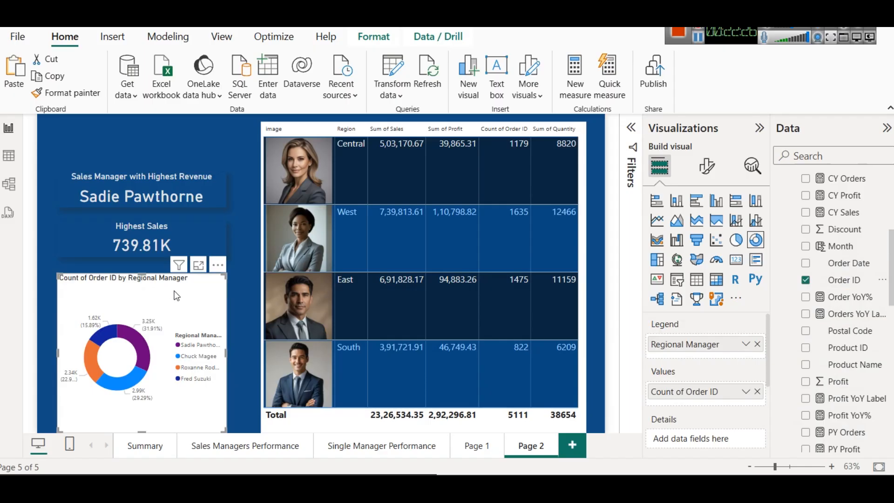
Step: Set the donut chart's background color to medium blue
{"action": "left_click", "coordinate": [706, 165]}
{"action": "left_click", "coordinate": [722, 229]}
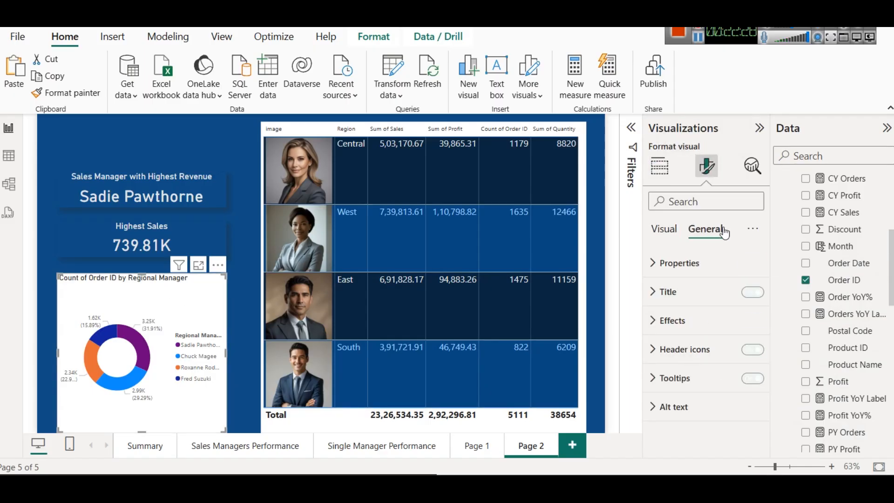
{"action": "left_click", "coordinate": [696, 334]}
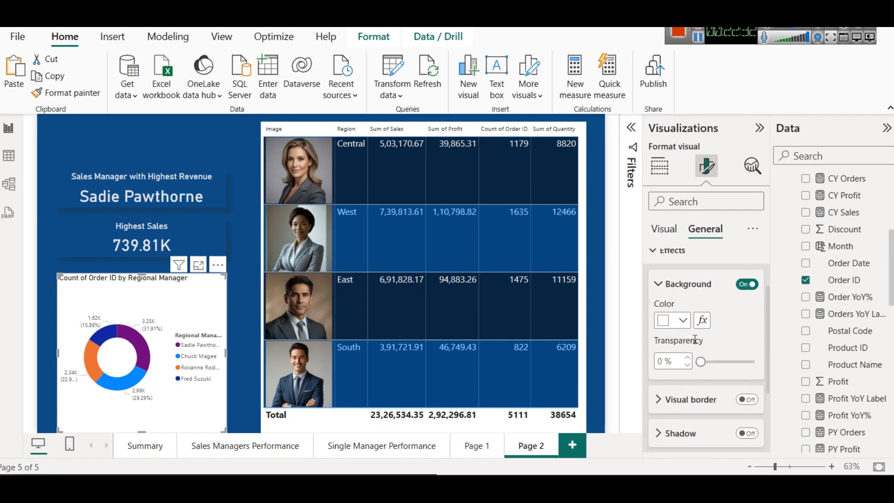
{"action": "left_click", "coordinate": [675, 320]}
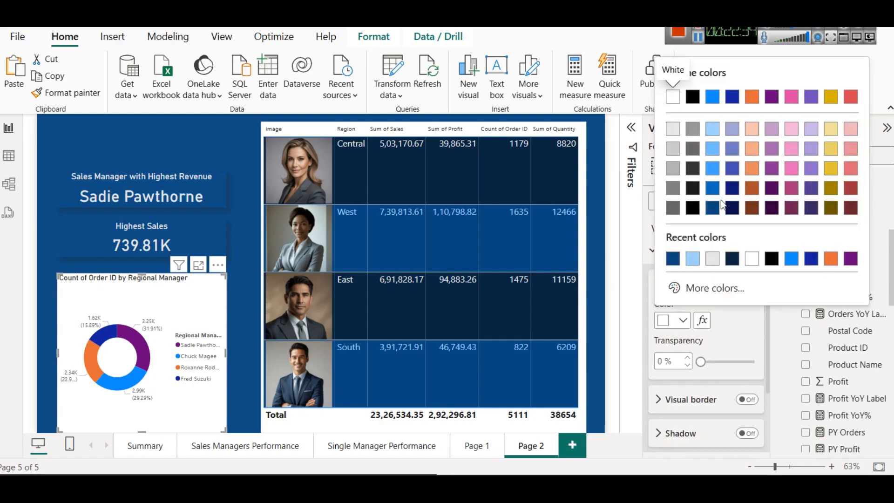
{"action": "left_click", "coordinate": [713, 190]}
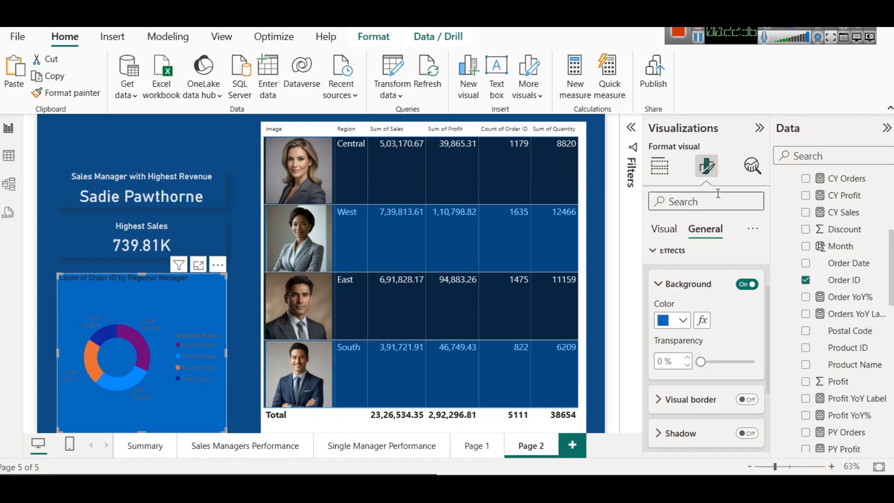
Step: Recolor the donut chart's largest slice light blue and its second-largest slice light pink
{"action": "left_click", "coordinate": [670, 228]}
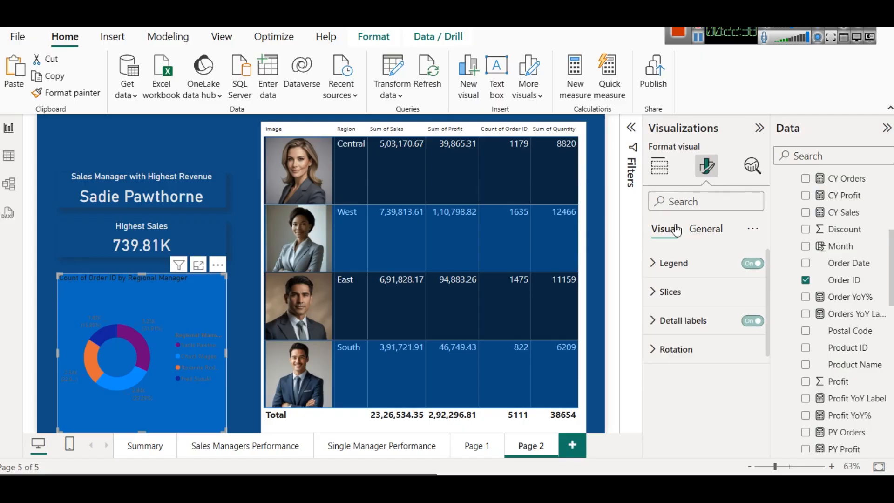
{"action": "left_click", "coordinate": [693, 292]}
{"action": "left_click", "coordinate": [682, 362]}
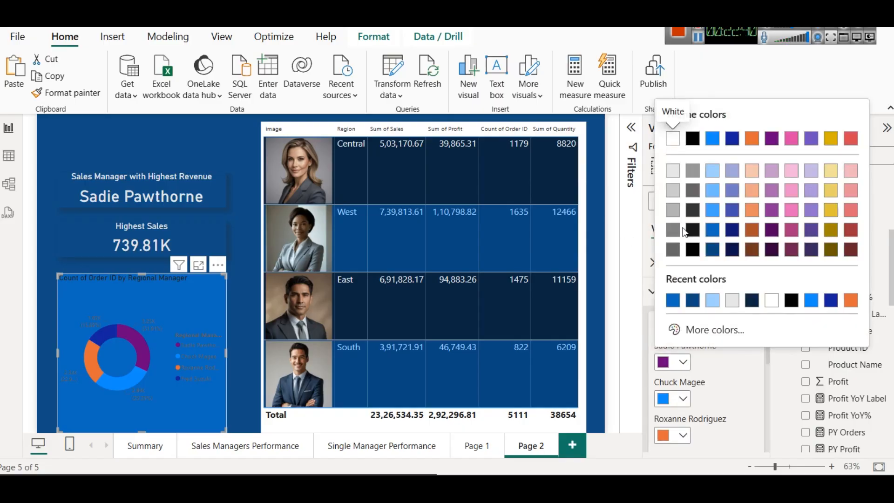
{"action": "left_click", "coordinate": [712, 172]}
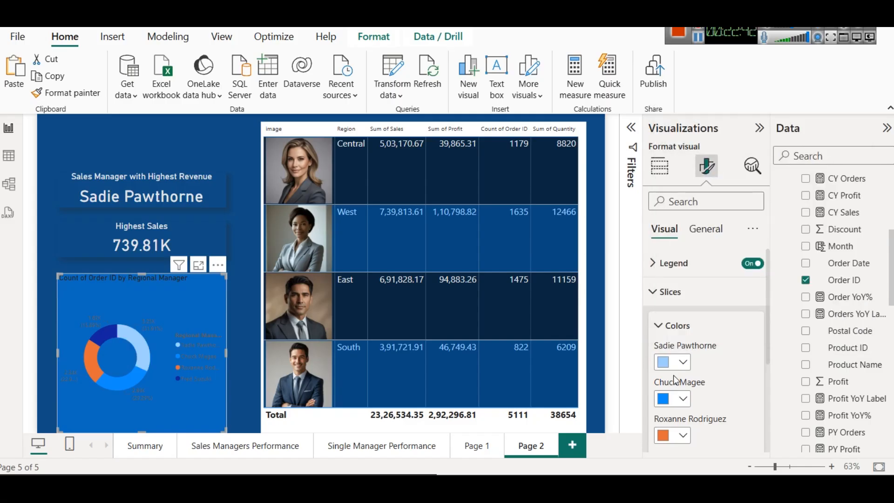
{"action": "left_click", "coordinate": [672, 399]}
{"action": "left_click", "coordinate": [791, 207]}
Step: Recolor the donut chart's third-largest slice light red and its smallest slice light blue
{"action": "left_click", "coordinate": [677, 435]}
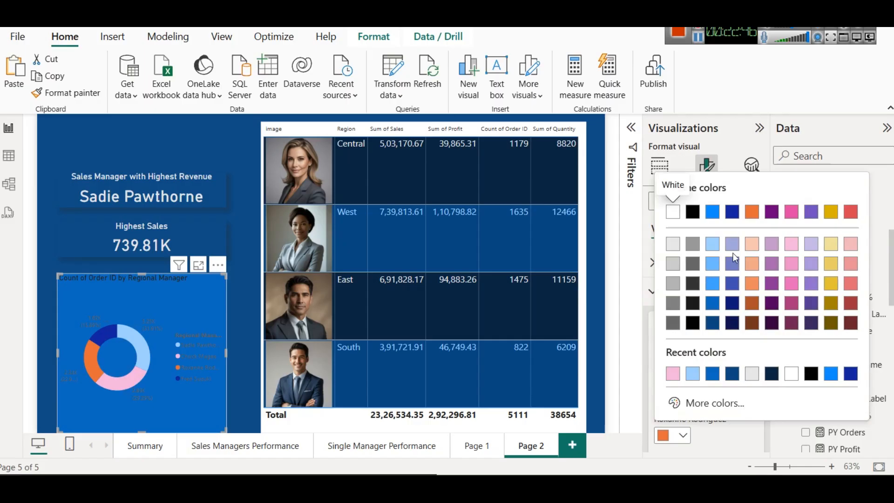
{"action": "left_click", "coordinate": [788, 245]}
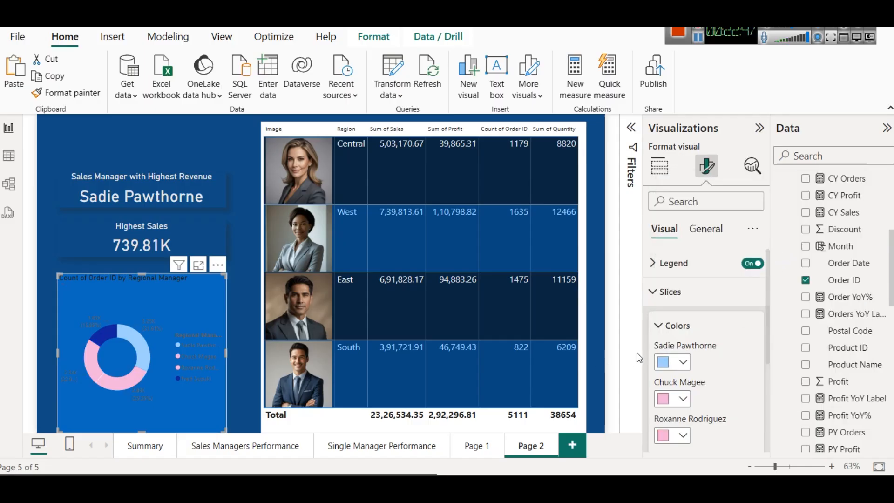
{"action": "left_click", "coordinate": [681, 434]}
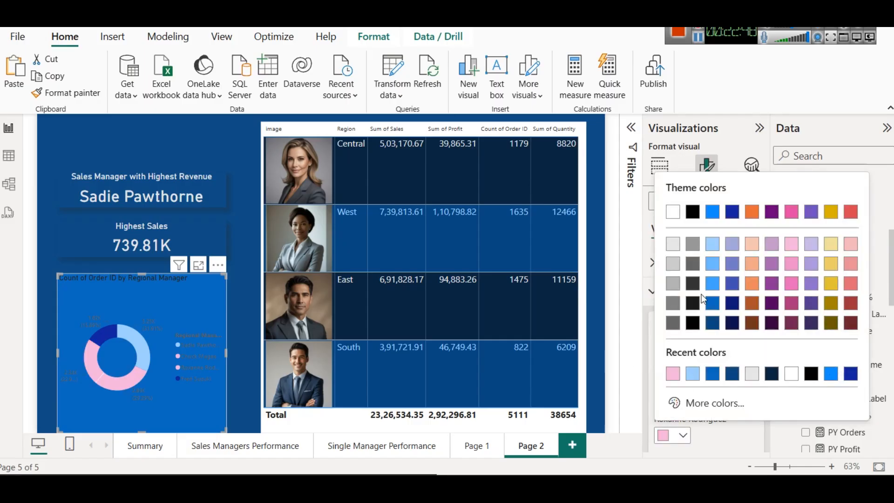
{"action": "left_click", "coordinate": [850, 245]}
{"action": "scroll", "coordinate": [715, 387], "scroll_direction": "down", "scroll_amount": 2}
{"action": "left_click", "coordinate": [678, 401]}
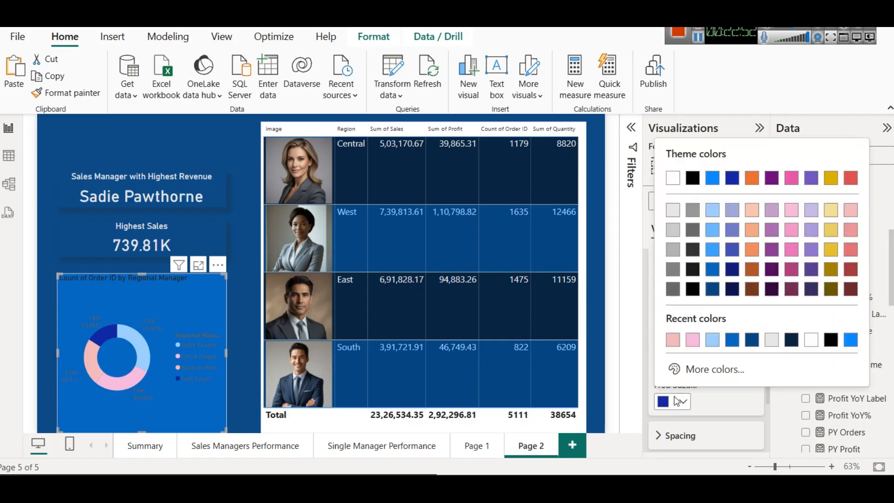
{"action": "left_click", "coordinate": [712, 210]}
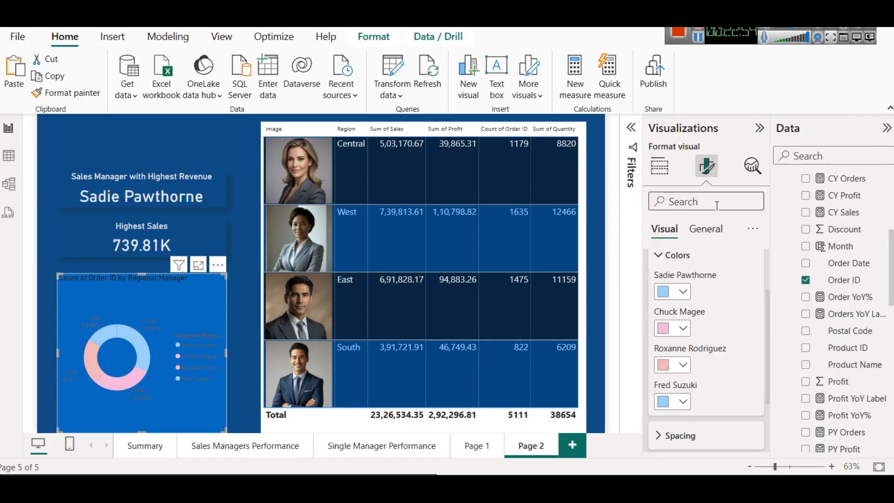
{"action": "scroll", "coordinate": [741, 379], "scroll_direction": "up", "scroll_amount": 3}
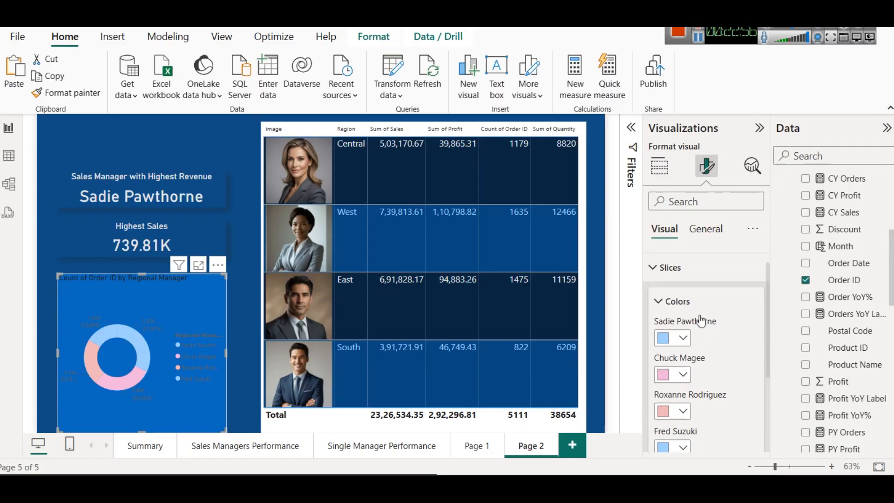
{"action": "left_click", "coordinate": [677, 325]}
{"action": "left_click", "coordinate": [674, 298]}
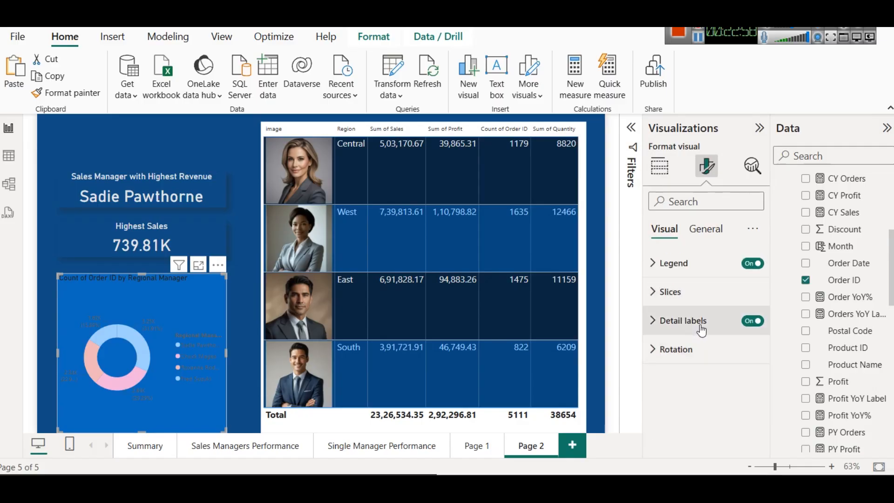
Step: Set the color of the donut chart's detail label values to light gray
{"action": "left_click", "coordinate": [726, 322]}
{"action": "scroll", "coordinate": [713, 363], "scroll_direction": "down", "scroll_amount": 2}
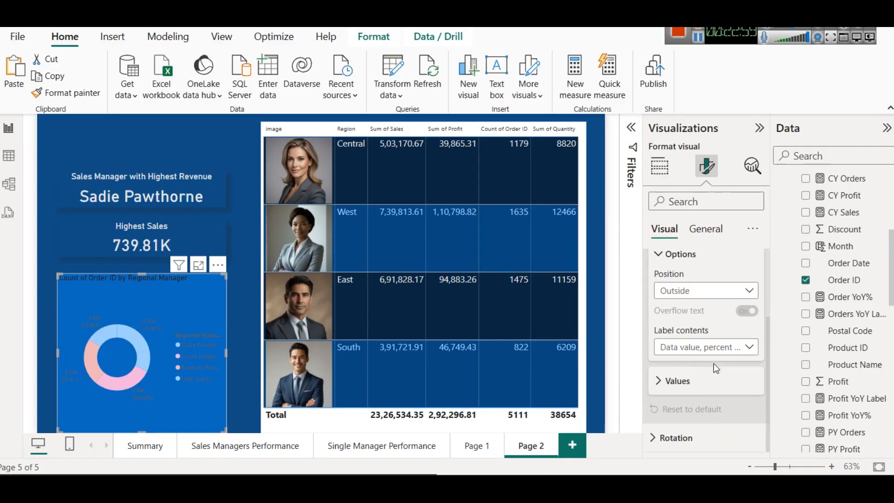
{"action": "left_click", "coordinate": [679, 381]}
{"action": "scroll", "coordinate": [730, 360], "scroll_direction": "down", "scroll_amount": 3}
{"action": "left_click", "coordinate": [672, 335]}
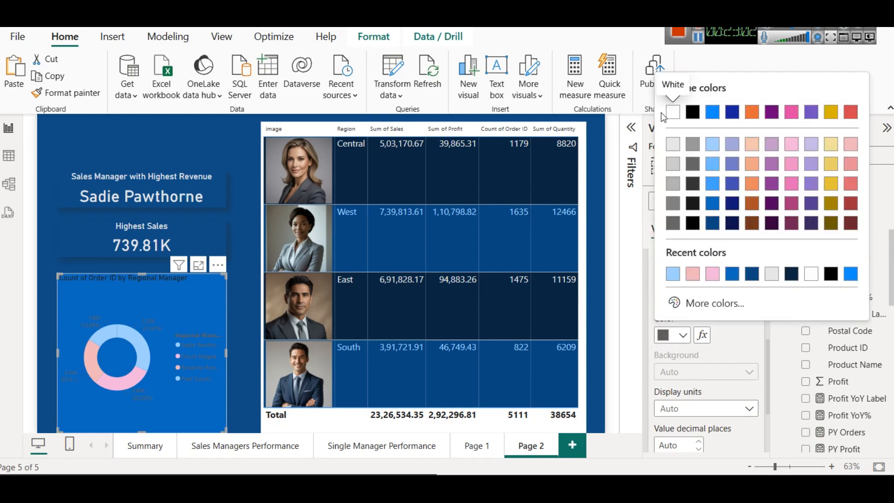
{"action": "left_click", "coordinate": [676, 146]}
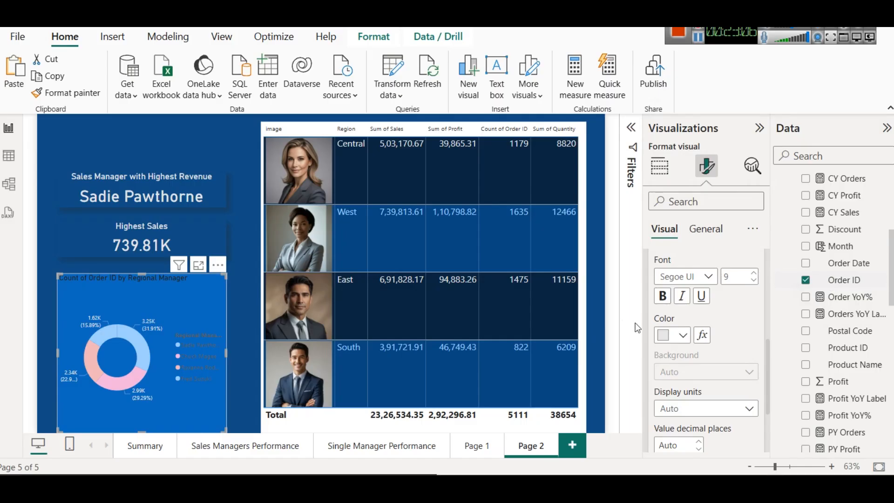
Step: Set the donut chart's legend text color to light blue
{"action": "scroll", "coordinate": [698, 326], "scroll_direction": "up", "scroll_amount": 1}
{"action": "left_click", "coordinate": [670, 252]}
{"action": "left_click", "coordinate": [684, 262]}
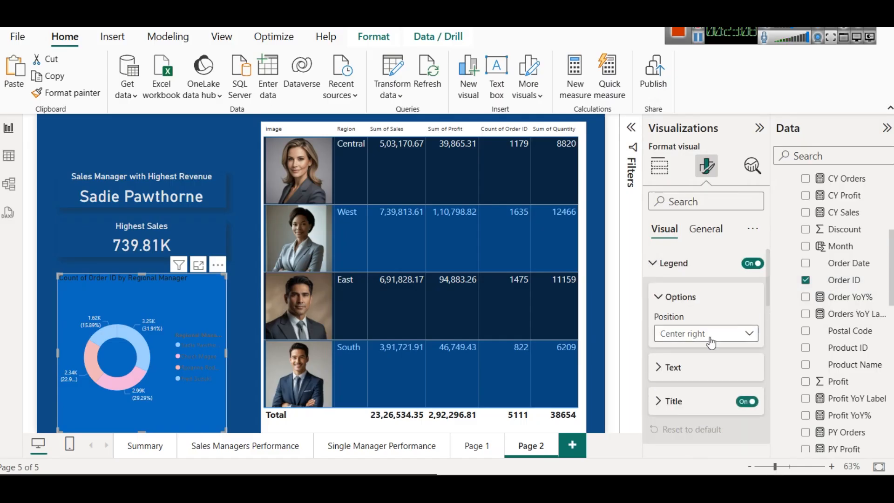
{"action": "scroll", "coordinate": [703, 335], "scroll_direction": "down", "scroll_amount": 3}
{"action": "scroll", "coordinate": [684, 279], "scroll_direction": "up", "scroll_amount": 2}
{"action": "left_click", "coordinate": [677, 298]}
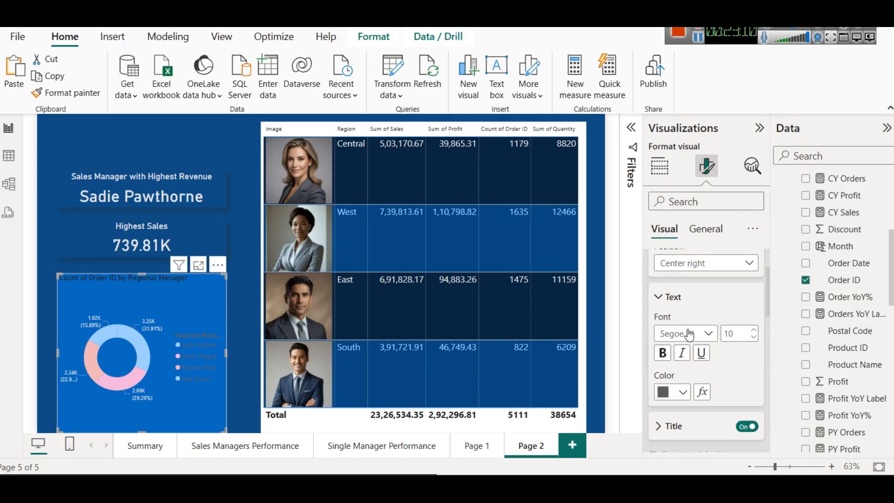
{"action": "left_click", "coordinate": [682, 393]}
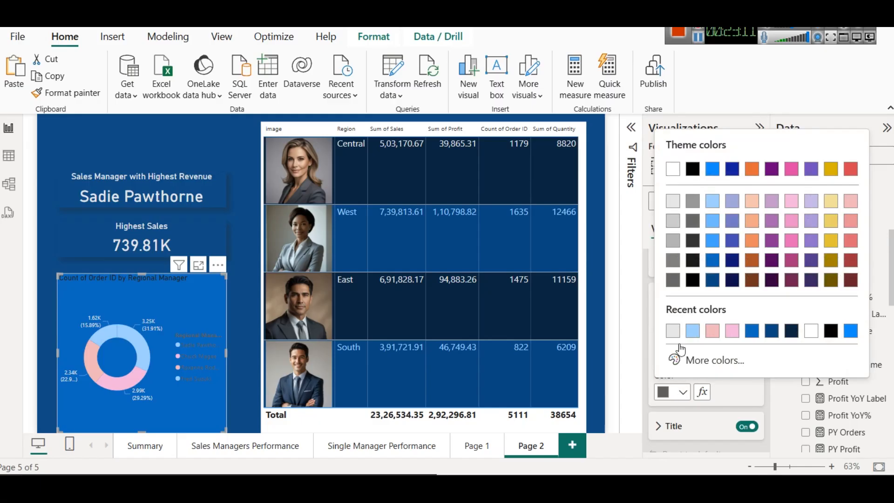
{"action": "left_click", "coordinate": [711, 205]}
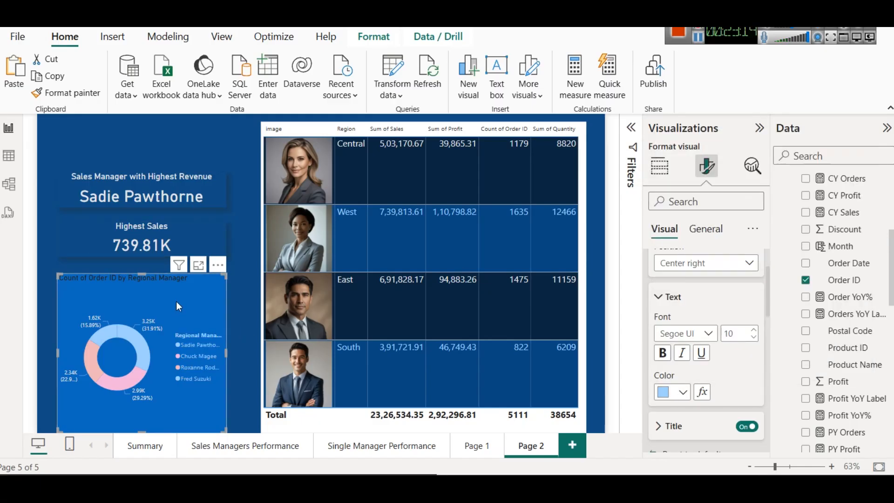
{"action": "scroll", "coordinate": [721, 280], "scroll_direction": "up", "scroll_amount": 2}
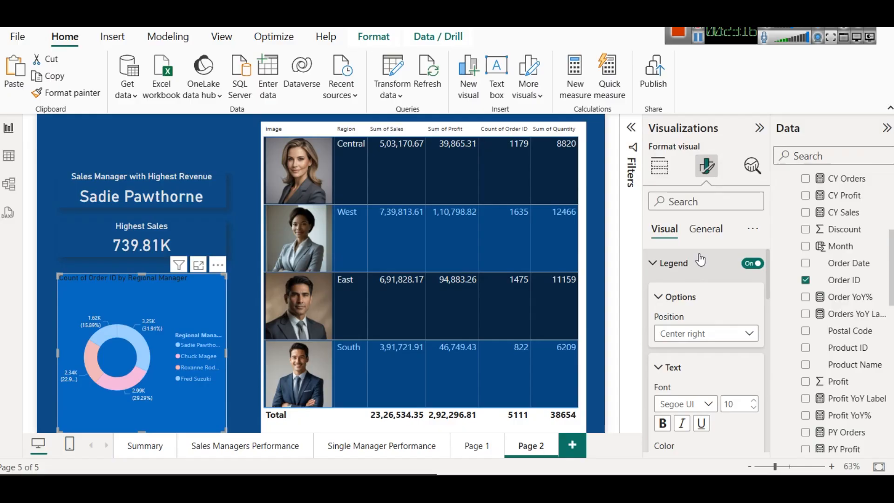
{"action": "left_click", "coordinate": [684, 263]}
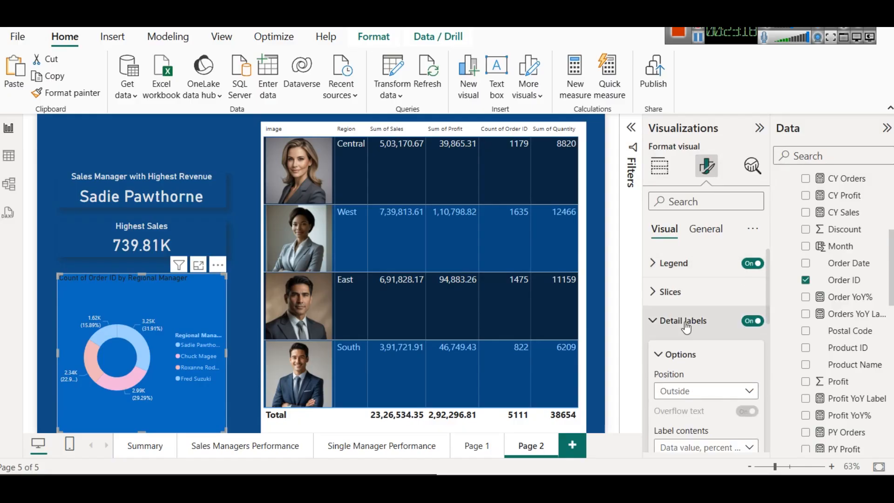
Step: Center the donut chart's title and set its text color to light blue
{"action": "scroll", "coordinate": [687, 326], "scroll_direction": "down", "scroll_amount": 3}
{"action": "scroll", "coordinate": [686, 302], "scroll_direction": "up", "scroll_amount": 3}
{"action": "left_click", "coordinate": [705, 228]}
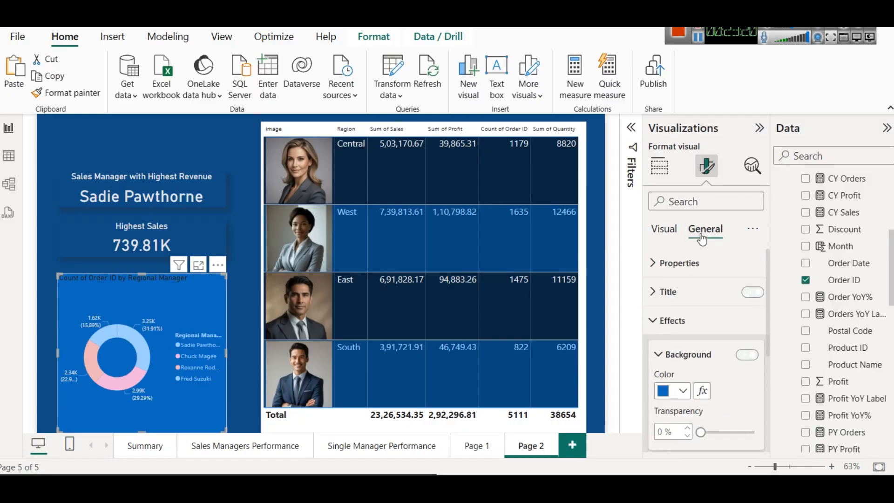
{"action": "left_click", "coordinate": [687, 301]}
{"action": "scroll", "coordinate": [699, 354], "scroll_direction": "down", "scroll_amount": 4}
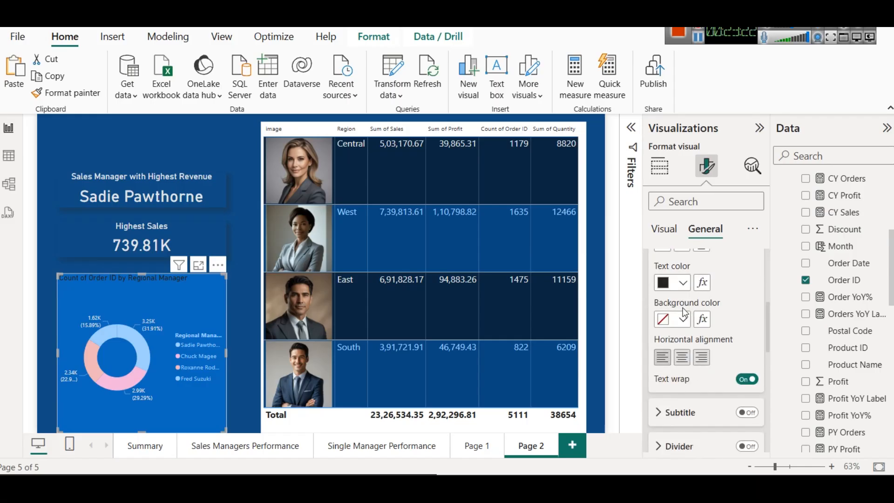
{"action": "left_click", "coordinate": [670, 283]}
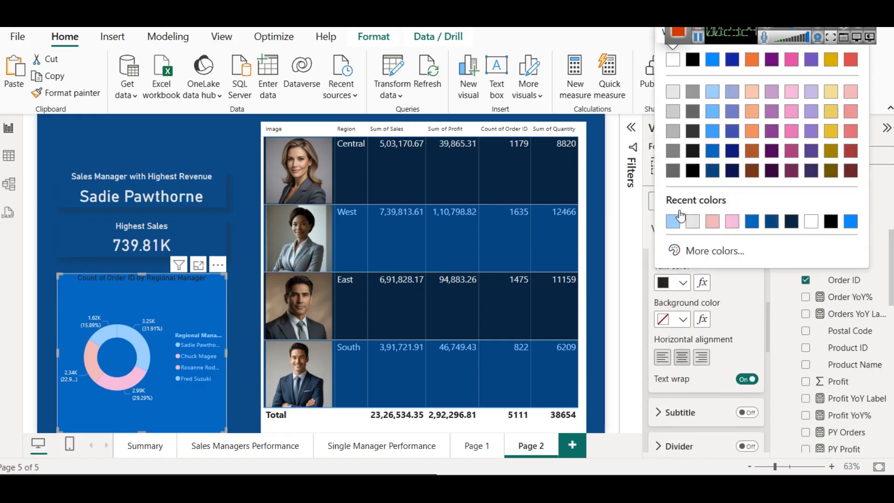
{"action": "left_click", "coordinate": [715, 93]}
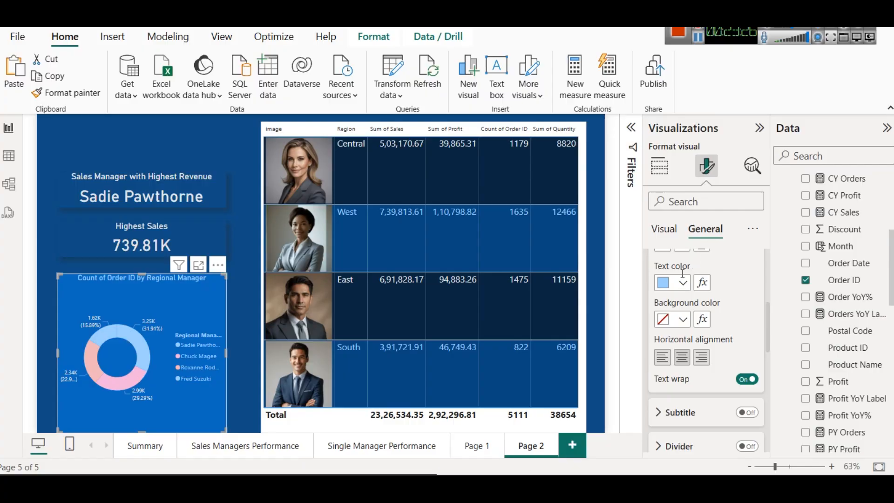
Step: Make the donut chart's title bold and increase its font size slightly
{"action": "scroll", "coordinate": [688, 326], "scroll_direction": "up", "scroll_amount": 4}
{"action": "left_click", "coordinate": [667, 385]}
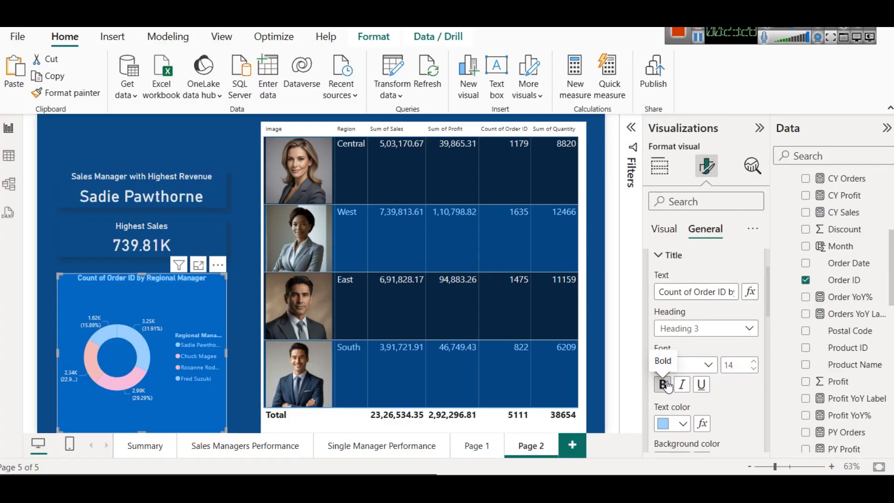
{"action": "left_click", "coordinate": [753, 361]}
Step: Set the donut chart's background color to the dark blue used for the page canvas
{"action": "scroll", "coordinate": [666, 386], "scroll_direction": "down", "scroll_amount": 5}
{"action": "left_click", "coordinate": [661, 325]}
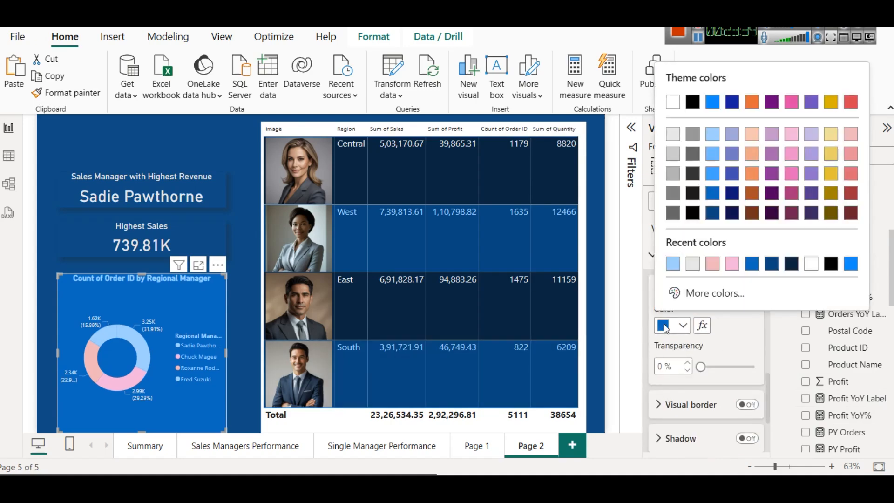
{"action": "left_click", "coordinate": [776, 267]}
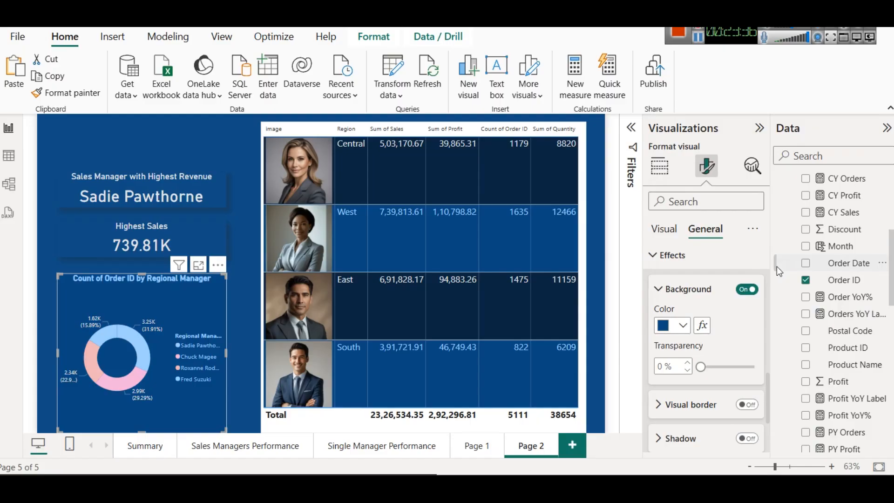
Step: Turn on the donut chart's shadow and move the chart slightly up toward the Highest Sales card
{"action": "left_click", "coordinate": [230, 225]}
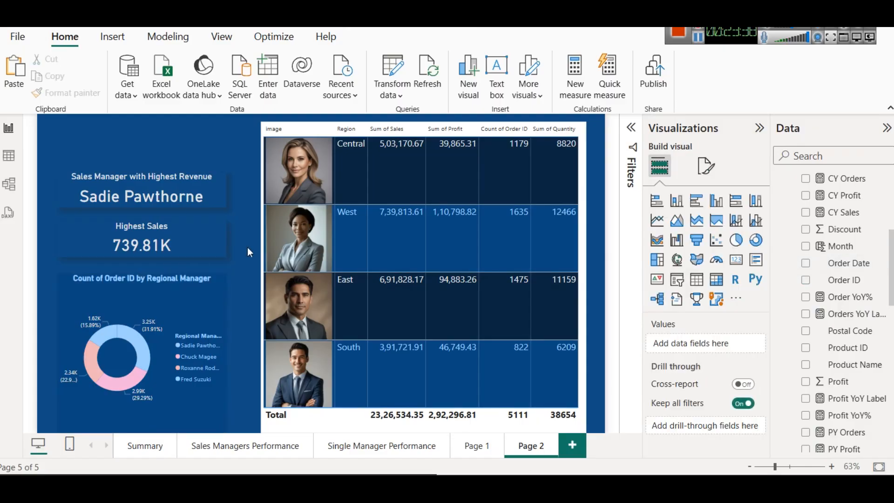
{"action": "left_click", "coordinate": [209, 294]}
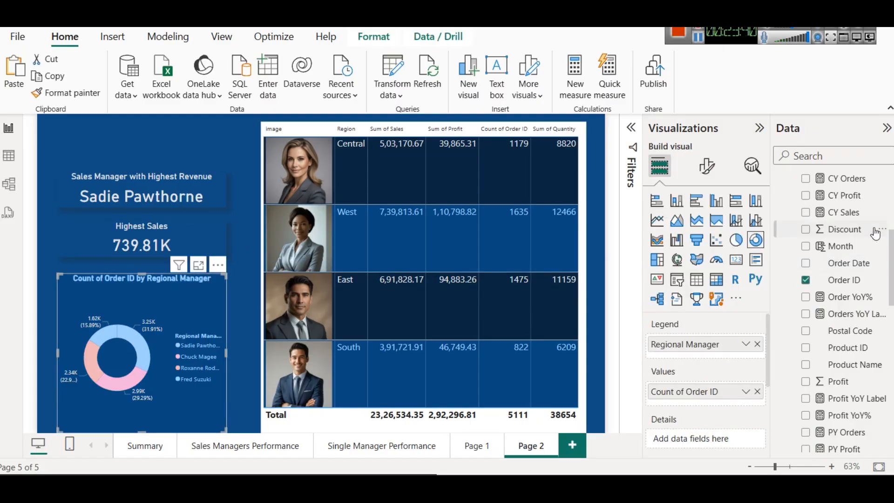
{"action": "left_click", "coordinate": [708, 166]}
{"action": "left_click", "coordinate": [705, 228]}
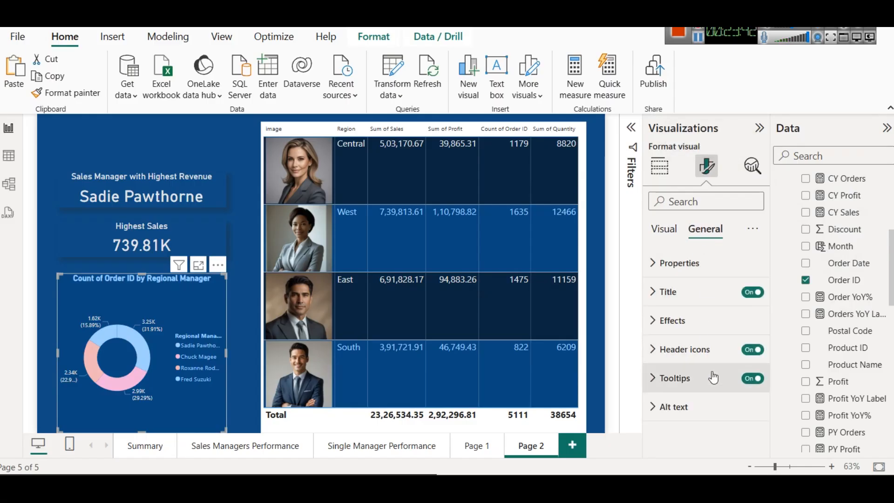
{"action": "left_click", "coordinate": [679, 333]}
{"action": "scroll", "coordinate": [699, 349], "scroll_direction": "down", "scroll_amount": 3}
{"action": "left_click", "coordinate": [746, 363]}
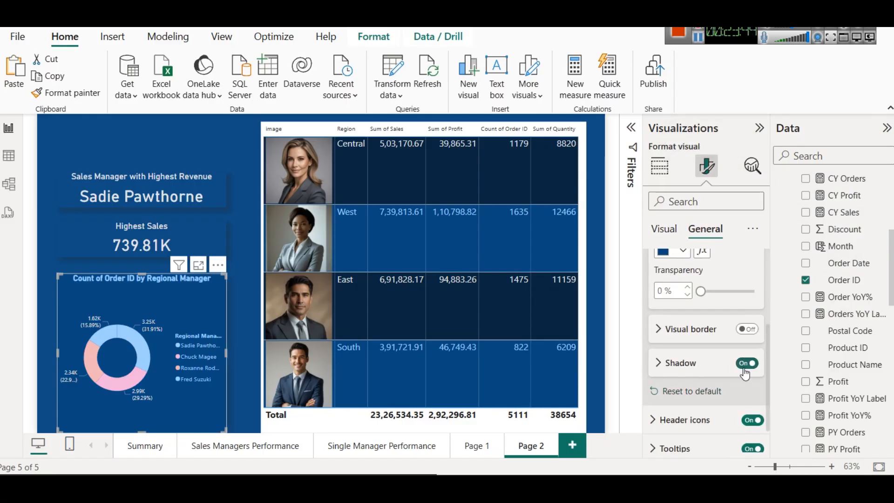
{"action": "left_click", "coordinate": [238, 321]}
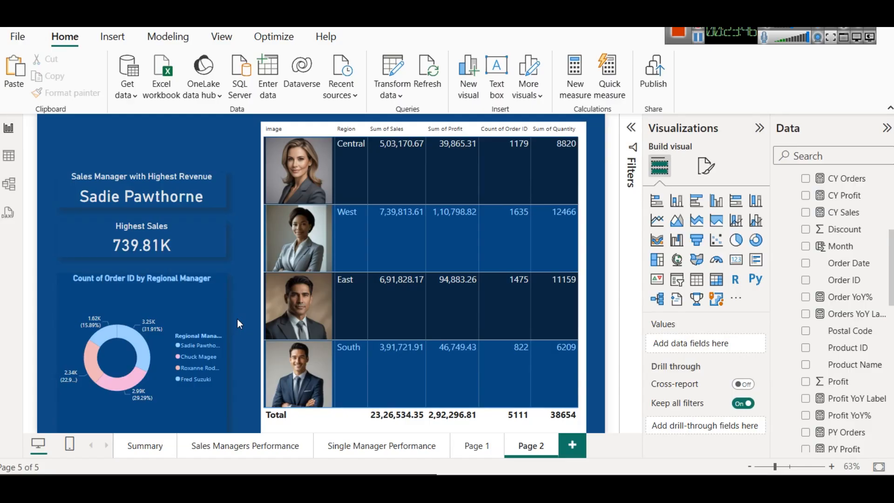
{"action": "left_click", "coordinate": [168, 295]}
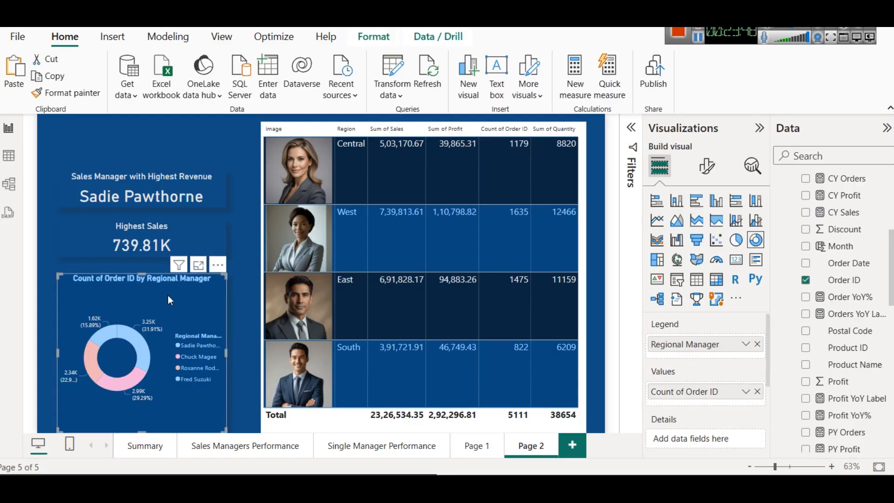
{"action": "left_click", "coordinate": [237, 298]}
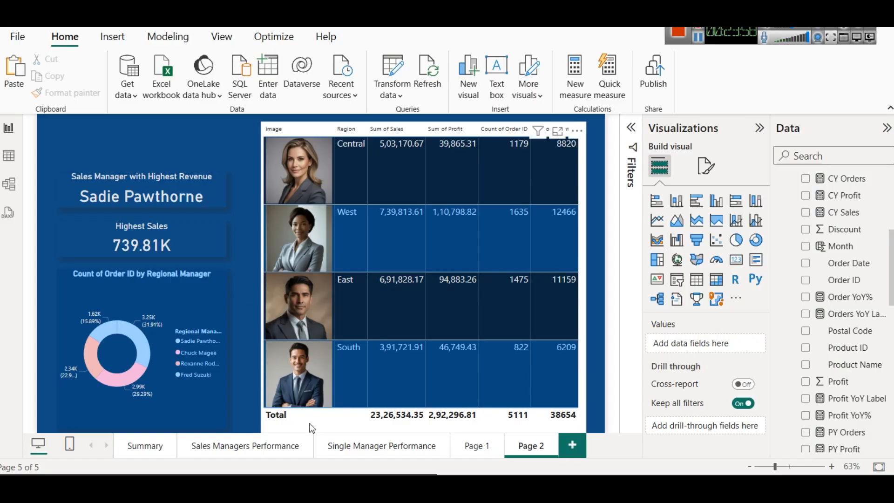
Step: Examine the Sales Managers Performance page and the Single Manager Performance page, including the latter's drill-through filters
{"action": "left_click", "coordinate": [375, 448]}
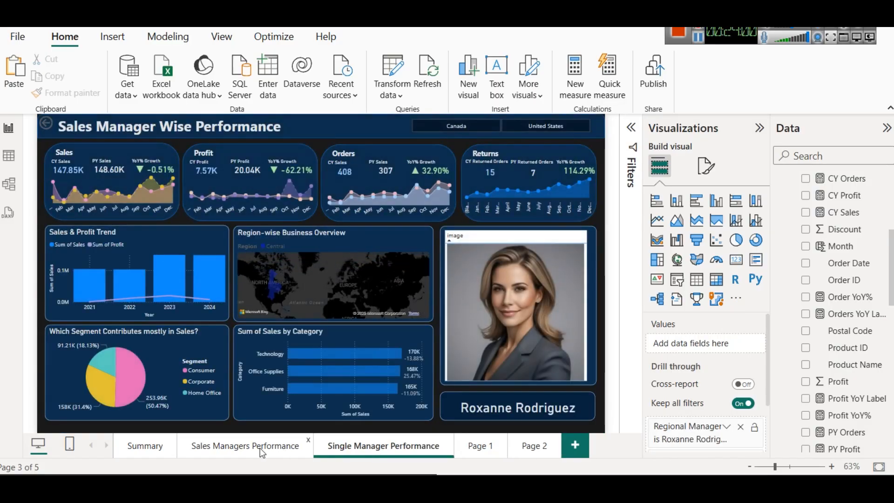
{"action": "left_click", "coordinate": [260, 448]}
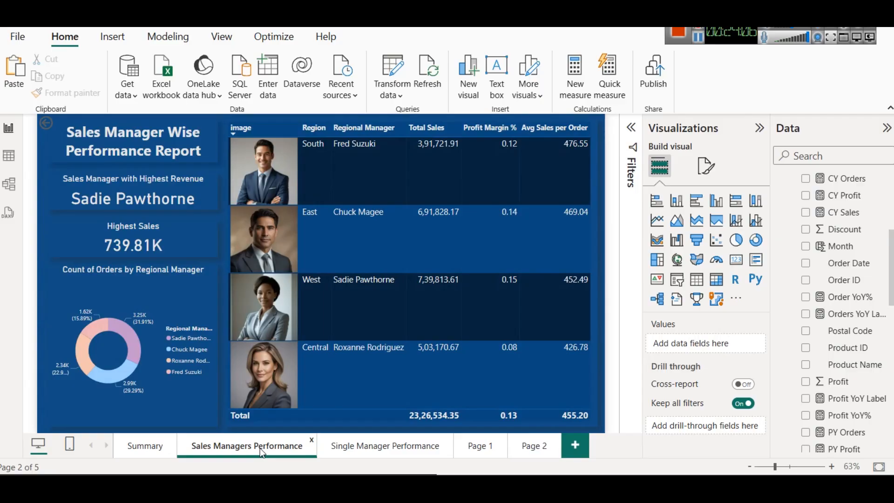
{"action": "left_click", "coordinate": [375, 448]}
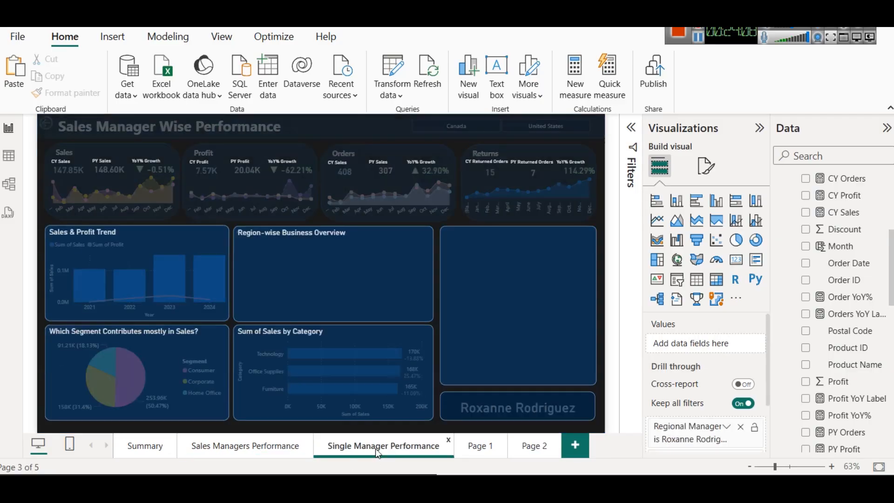
{"action": "scroll", "coordinate": [705, 419], "scroll_direction": "down", "scroll_amount": 2}
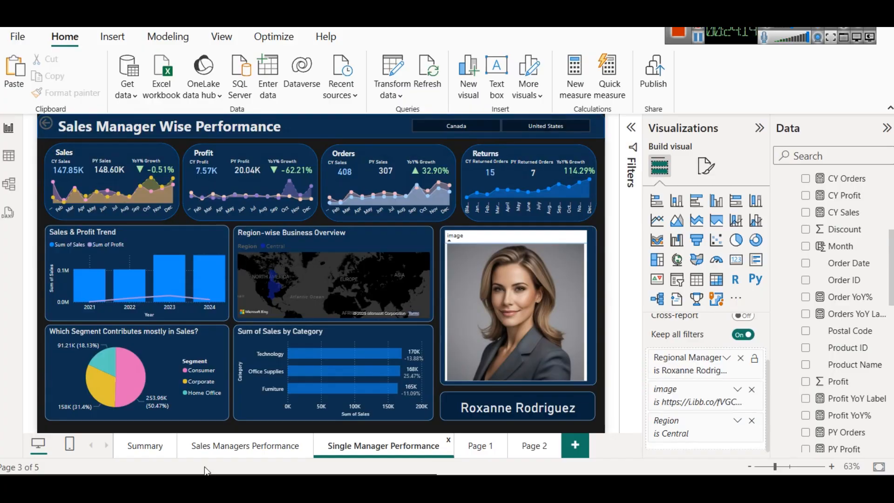
Step: Drill through from the South region's manager on the Sales Managers Performance page to the Single Manager Performance page
{"action": "left_click", "coordinate": [245, 445]}
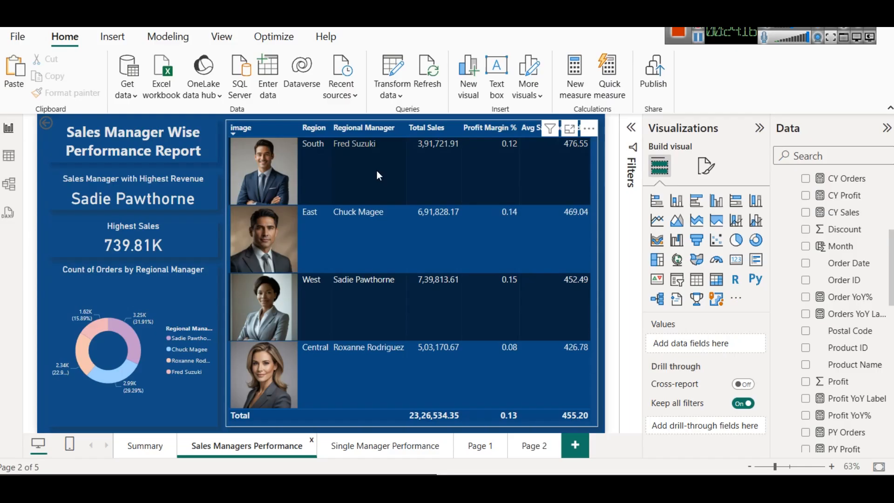
{"action": "right_click", "coordinate": [364, 144]}
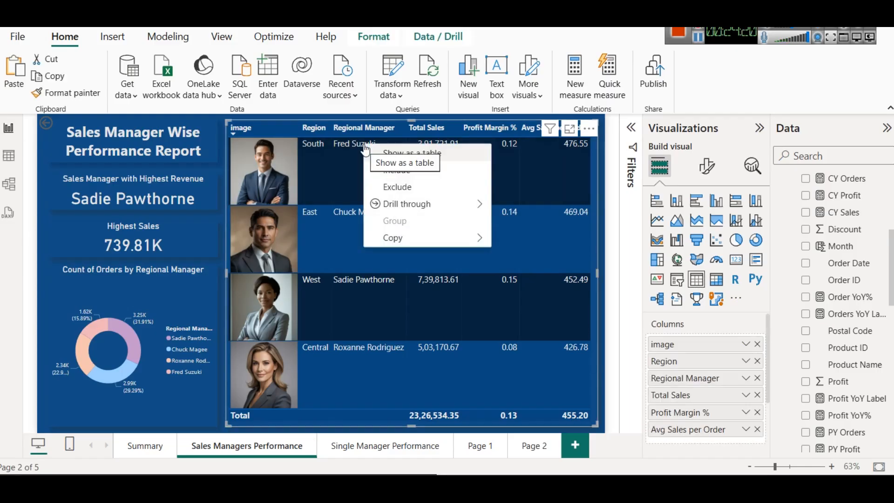
{"action": "mouse_move", "coordinate": [386, 204]}
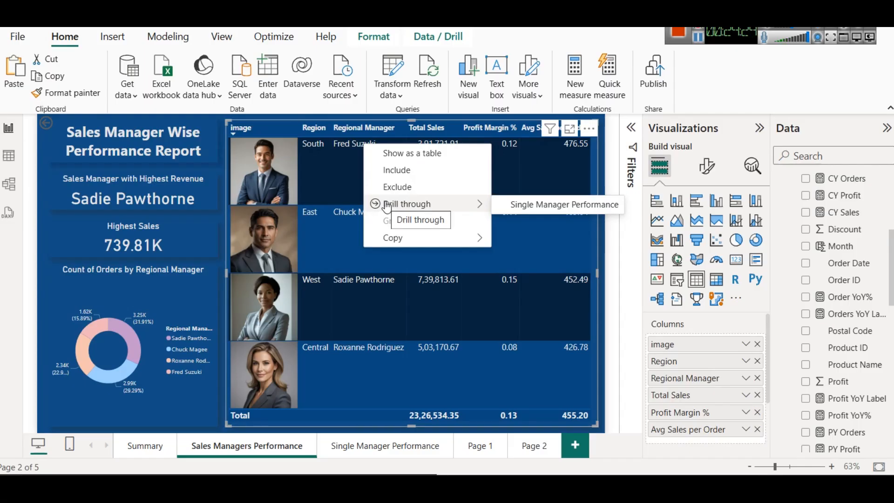
{"action": "left_click", "coordinate": [515, 207]}
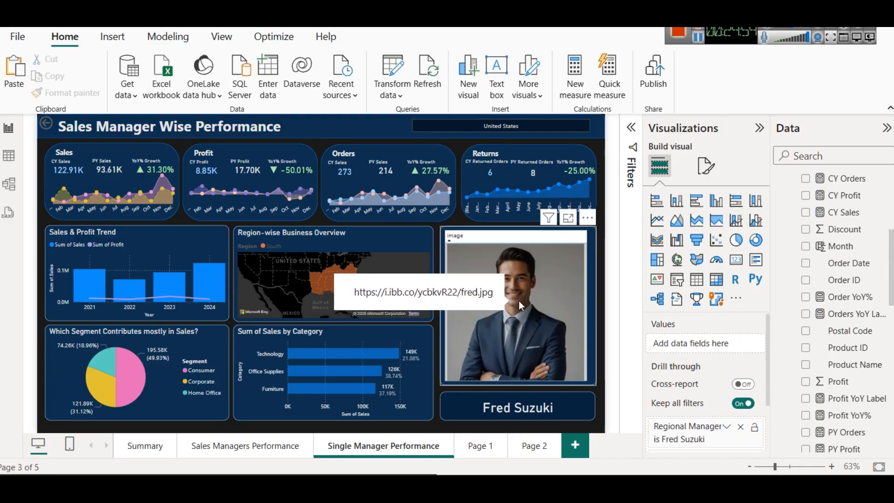
Step: Add the People table's Regional Manager field as a drill-through field on Page 1
{"action": "left_click", "coordinate": [478, 447]}
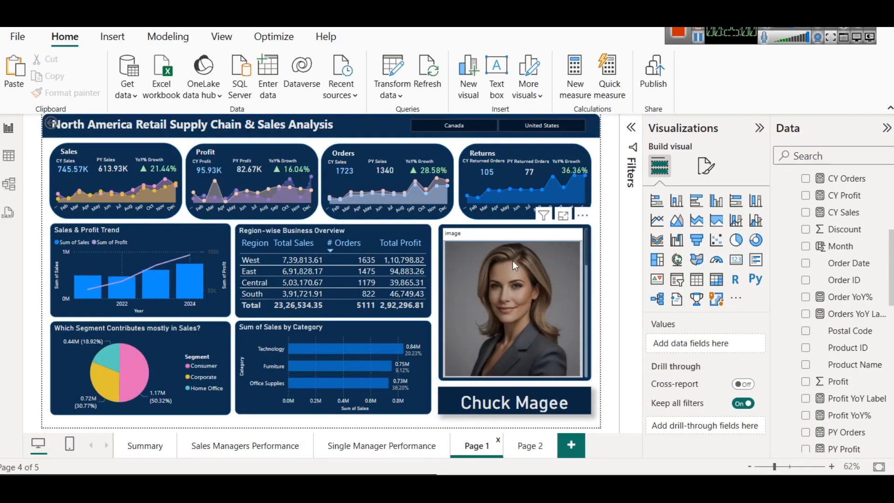
{"action": "left_click", "coordinate": [512, 261]}
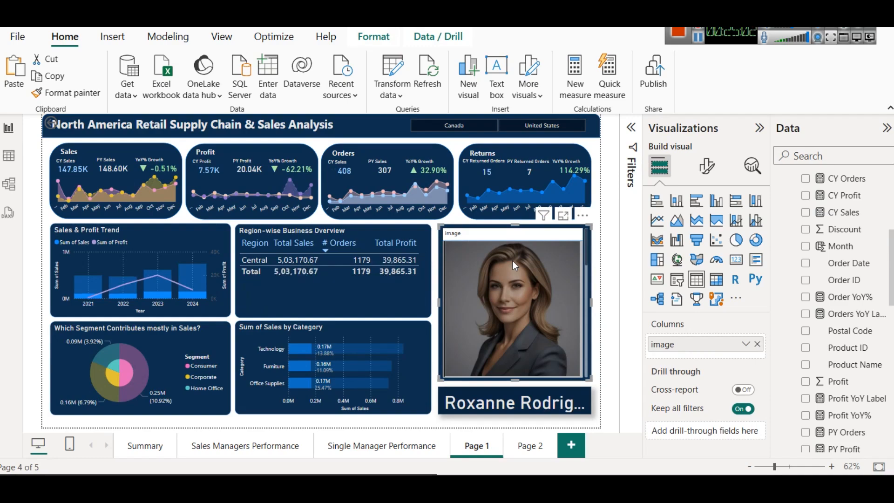
{"action": "scroll", "coordinate": [873, 339], "scroll_direction": "up", "scroll_amount": 3}
{"action": "scroll", "coordinate": [874, 338], "scroll_direction": "down", "scroll_amount": 5}
{"action": "scroll", "coordinate": [873, 338], "scroll_direction": "down", "scroll_amount": 5}
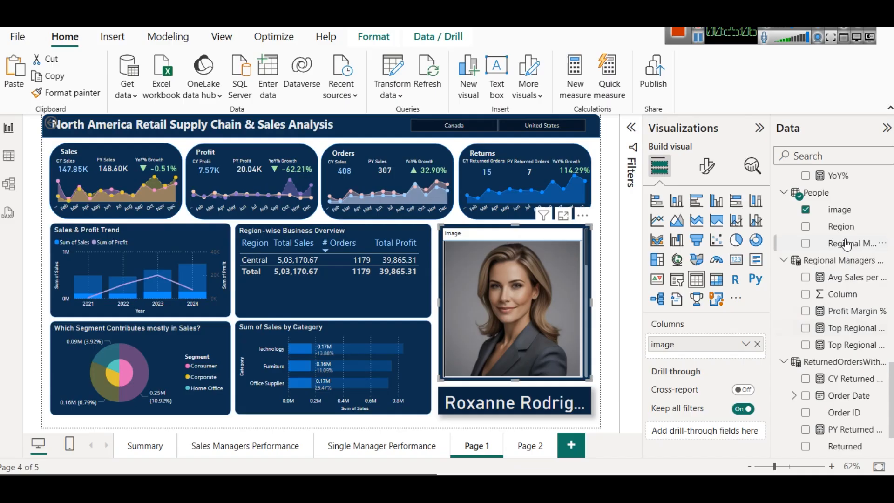
{"action": "left_click_drag", "start_coordinate": [850, 252], "coordinate": [690, 432]}
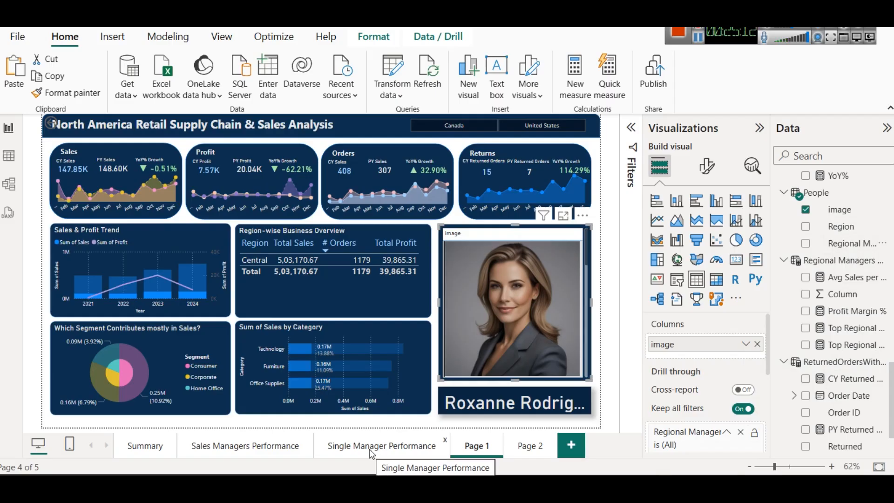
Step: Check the drill-through options for the Central row in Page 2's managers table
{"action": "left_click", "coordinate": [529, 448]}
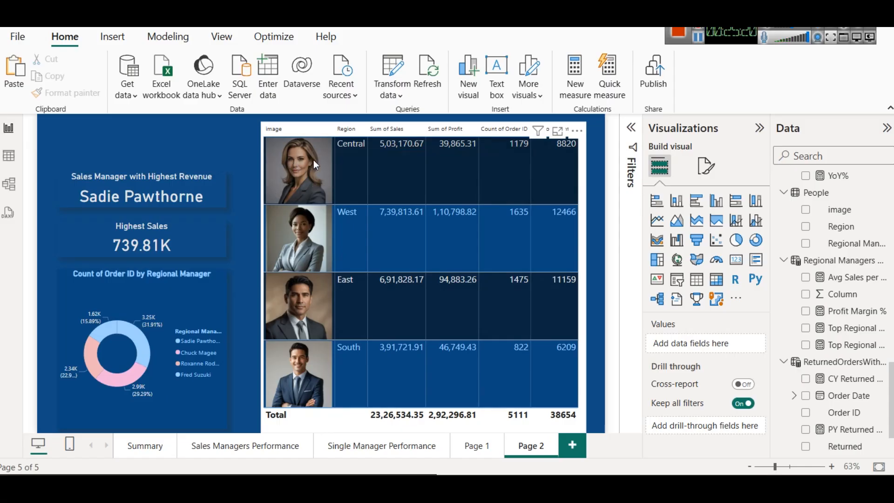
{"action": "right_click", "coordinate": [361, 146]}
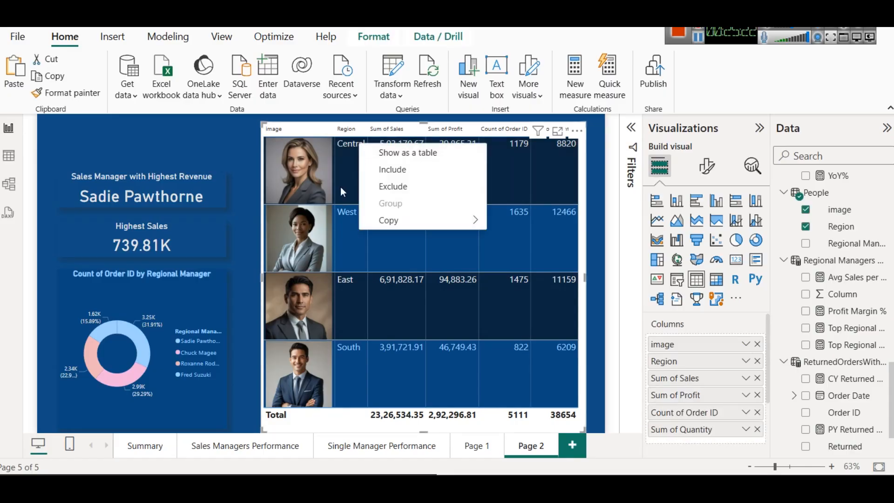
{"action": "left_click", "coordinate": [343, 173]}
{"action": "left_click", "coordinate": [343, 172]}
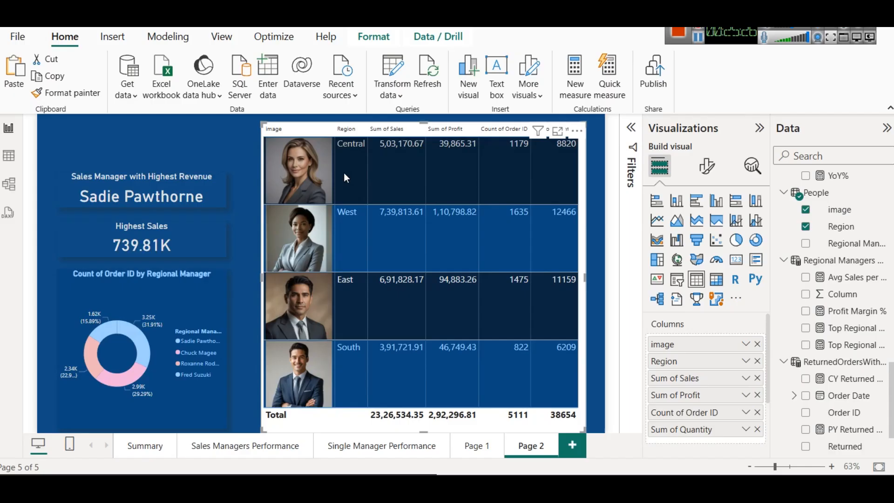
Step: Replace the Regional Manager drill-through field on Page 1 with the People table's image field
{"action": "left_click", "coordinate": [473, 447]}
{"action": "scroll", "coordinate": [717, 398], "scroll_direction": "down", "scroll_amount": 2}
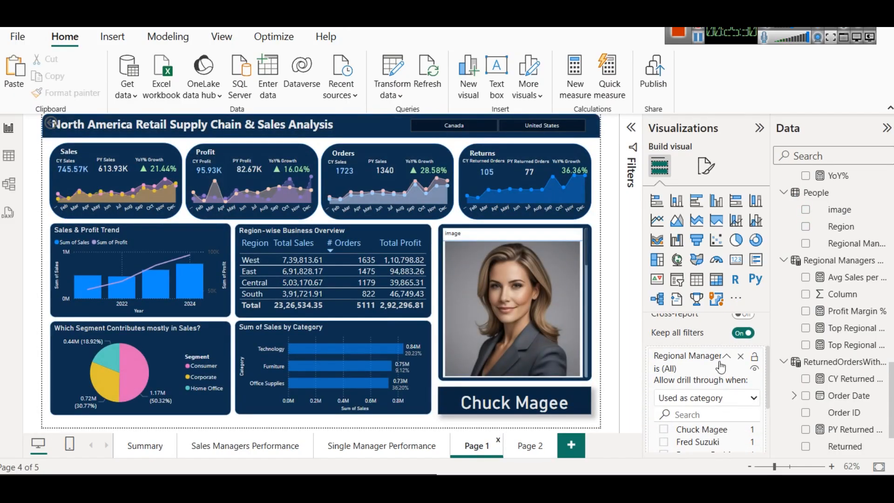
{"action": "left_click", "coordinate": [740, 356]}
{"action": "left_click_drag", "start_coordinate": [851, 211], "coordinate": [707, 426]}
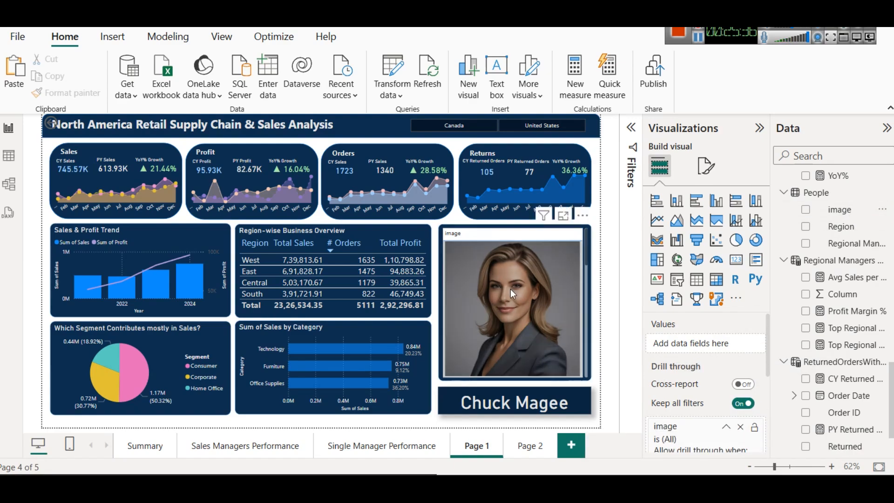
{"action": "scroll", "coordinate": [557, 359], "scroll_direction": "down", "scroll_amount": 3}
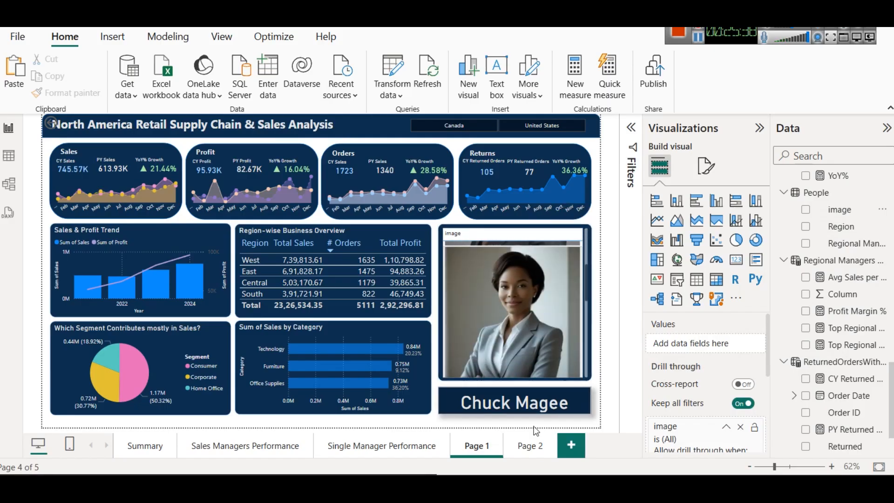
Step: Drill through from the Central row of Page 2's managers table to Page 1
{"action": "left_click", "coordinate": [531, 445]}
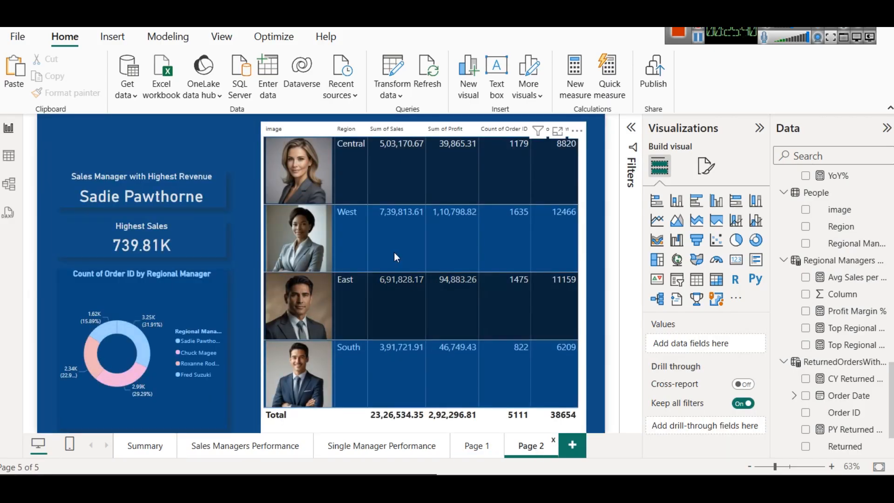
{"action": "left_click", "coordinate": [317, 157]}
{"action": "left_click", "coordinate": [316, 157]}
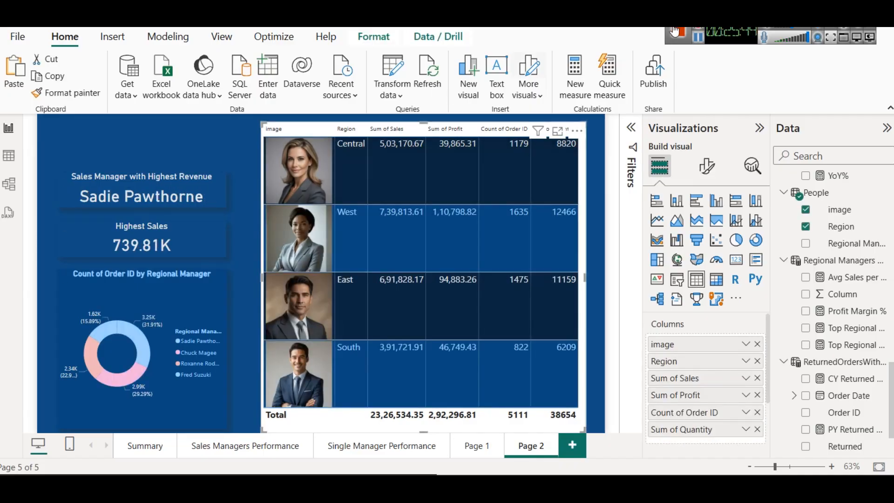
{"action": "right_click", "coordinate": [348, 168]}
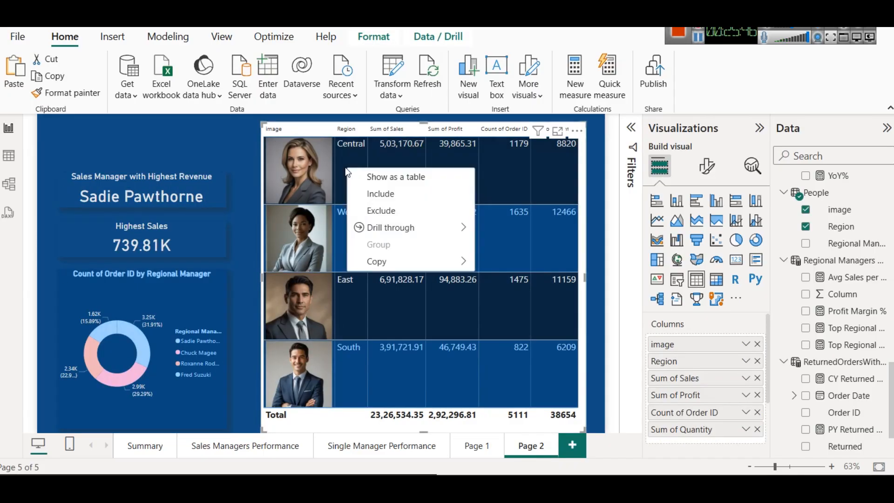
{"action": "mouse_move", "coordinate": [385, 227]}
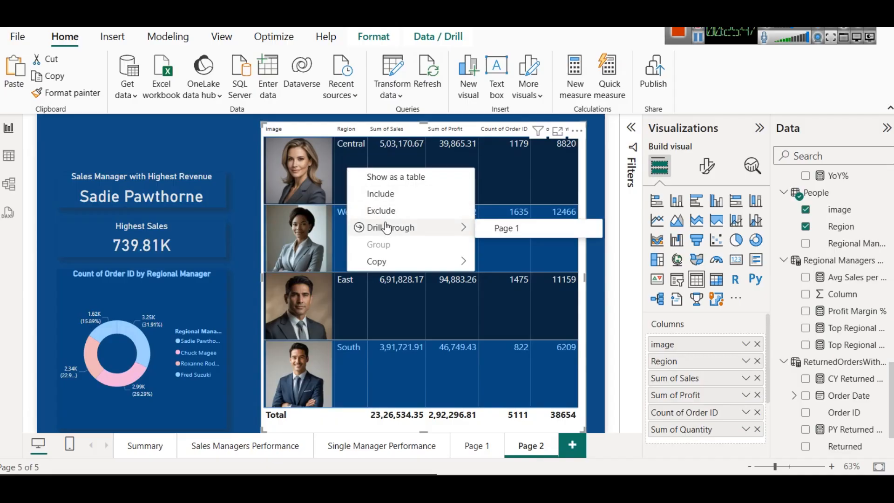
{"action": "left_click", "coordinate": [510, 230]}
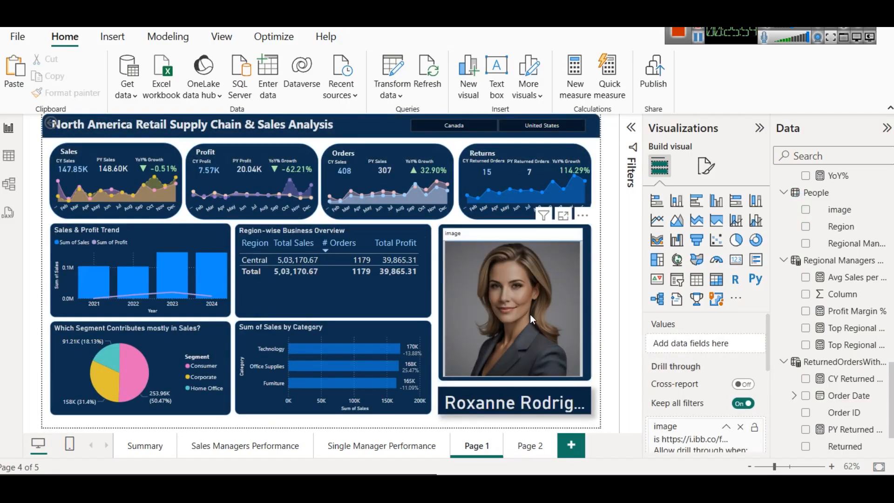
Step: Indent the title text on Page 1 with a few leading spaces so it clears the back arrow
{"action": "left_click", "coordinate": [529, 447]}
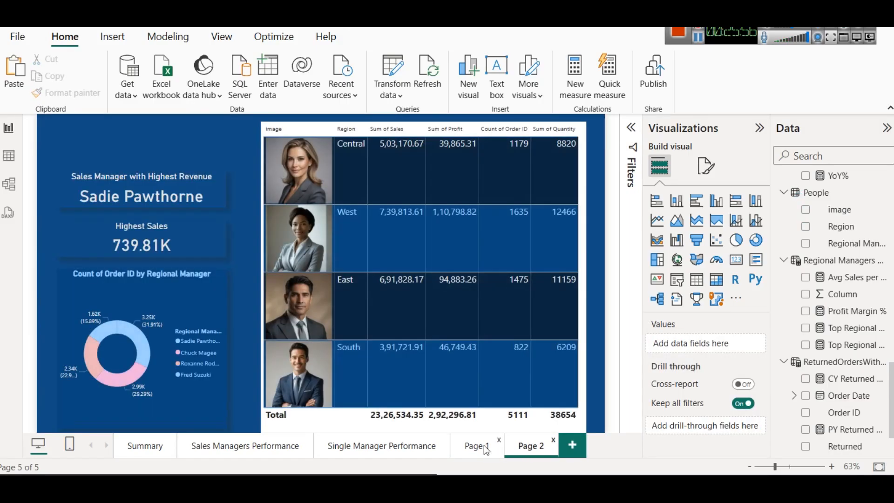
{"action": "left_click", "coordinate": [472, 447]}
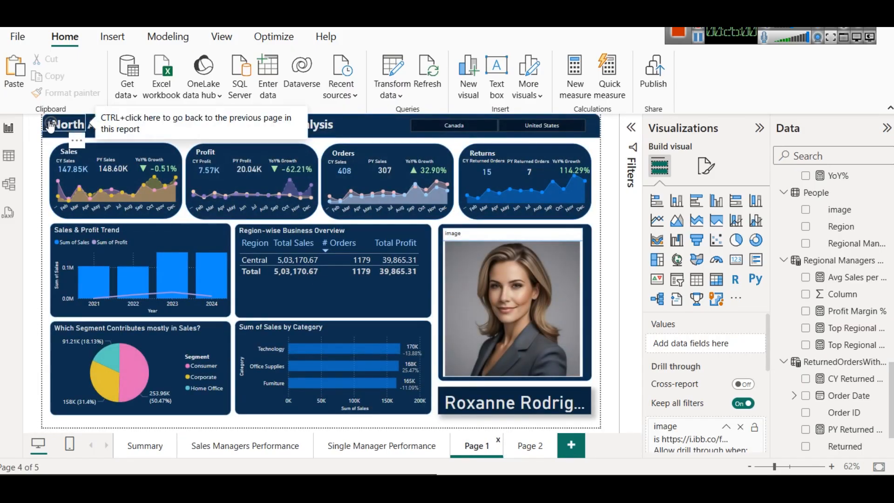
{"action": "left_click", "coordinate": [52, 127]}
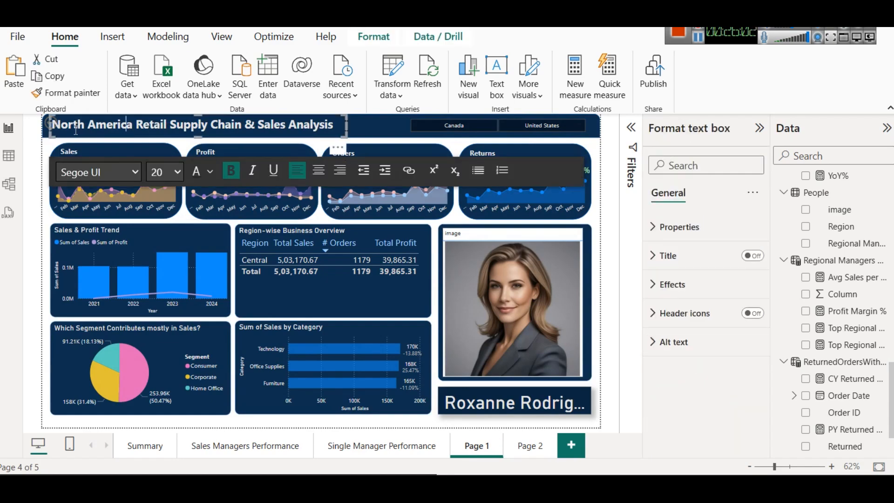
{"action": "left_click", "coordinate": [61, 123]}
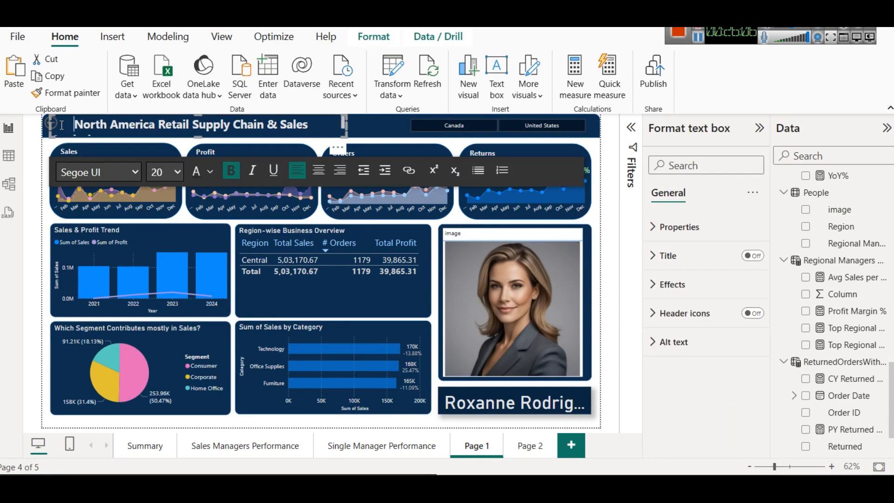
{"action": "key", "text": "BackSpace"}
{"action": "key", "text": "BackSpace"}
{"action": "key", "text": "BackSpace"}
{"action": "key", "text": "BackSpace"}
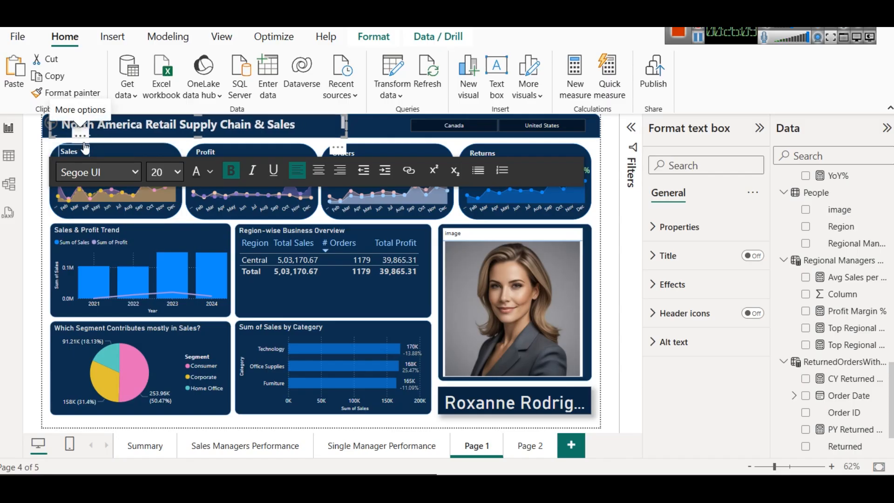
Step: Return to Page 2 through Page 1's back arrow and drill through from the West row of the managers table to Page 1
{"action": "left_click", "coordinate": [44, 161]}
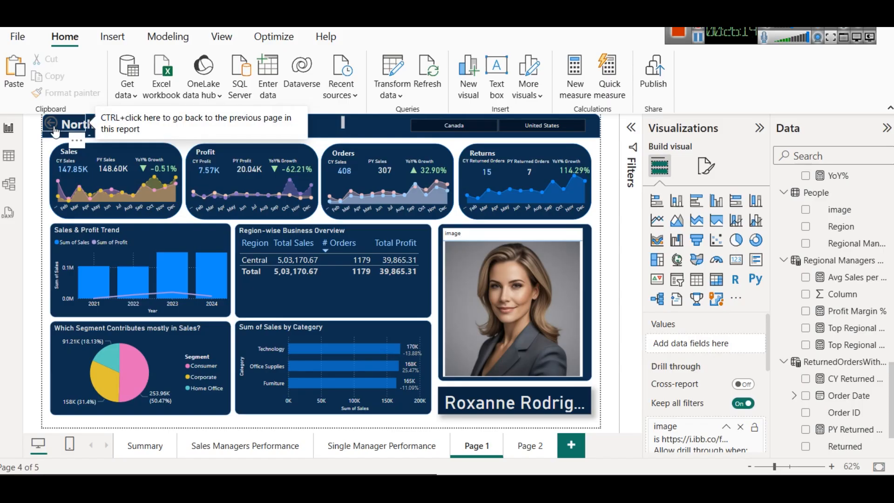
{"action": "left_click", "coordinate": [52, 126], "text": "ctrl"}
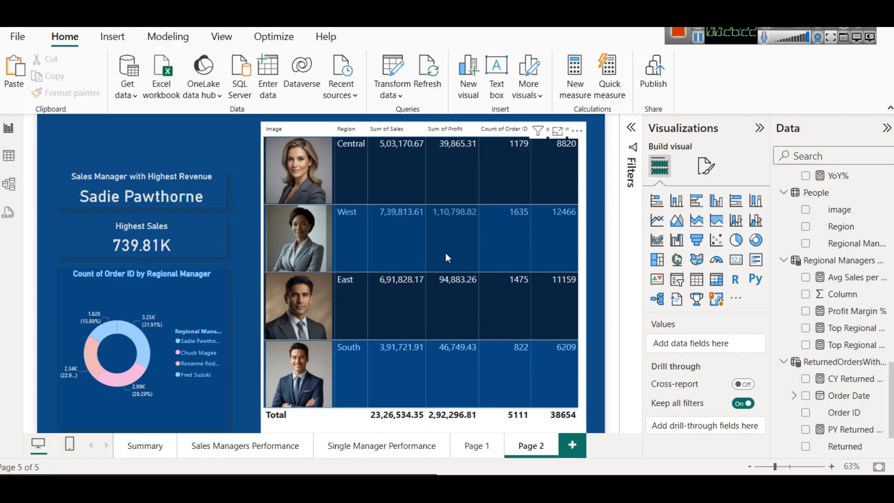
{"action": "right_click", "coordinate": [401, 227]}
{"action": "mouse_move", "coordinate": [464, 290]}
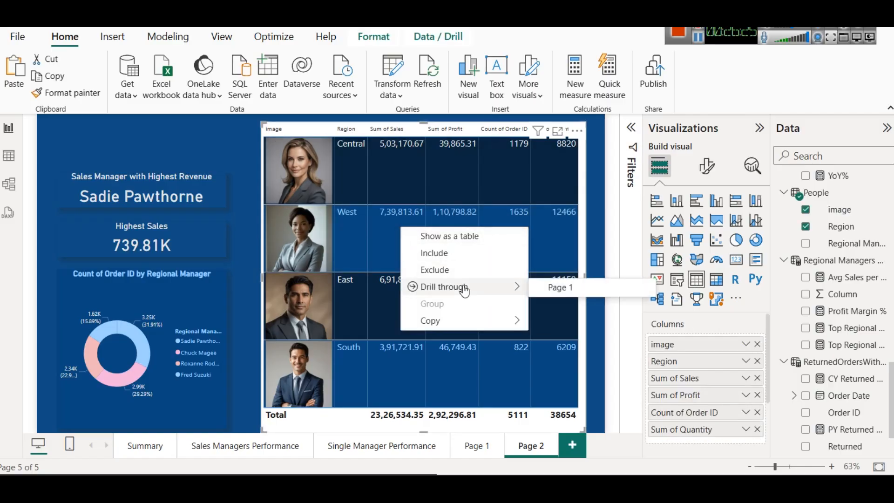
{"action": "left_click", "coordinate": [590, 288]}
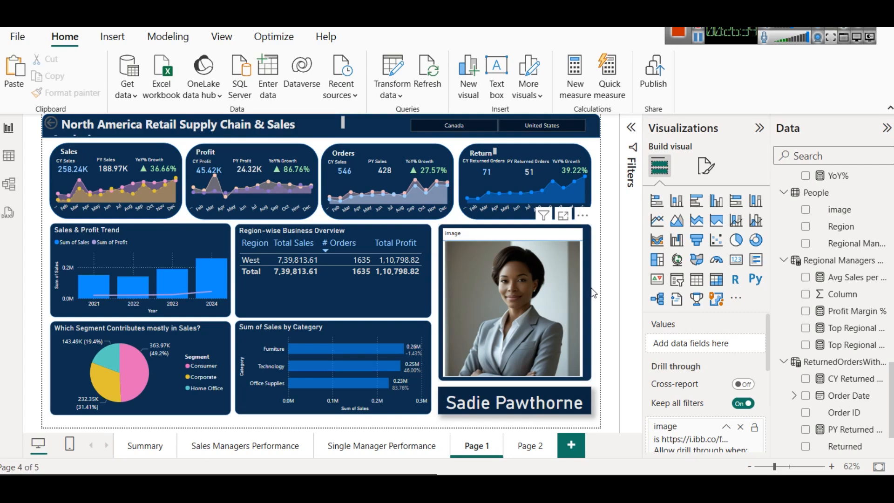
Step: Review the finished Sales Managers Performance page and the Single Manager Performance page
{"action": "left_click", "coordinate": [242, 446]}
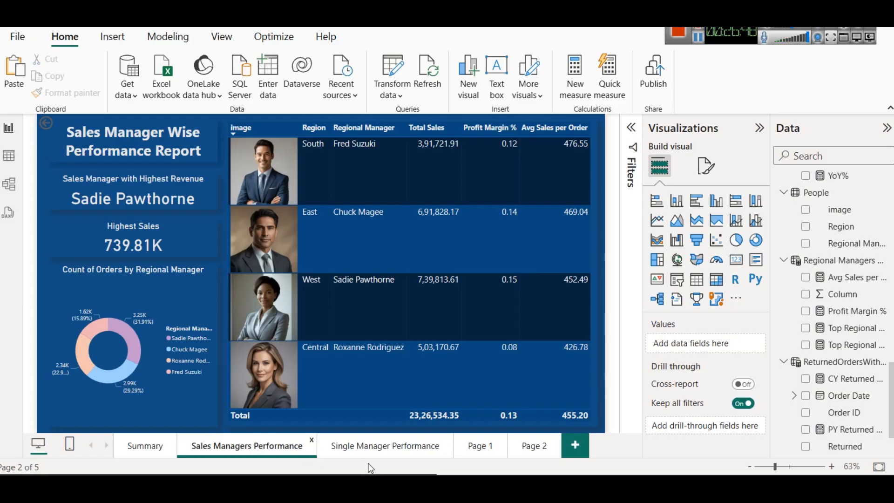
{"action": "left_click", "coordinate": [373, 448]}
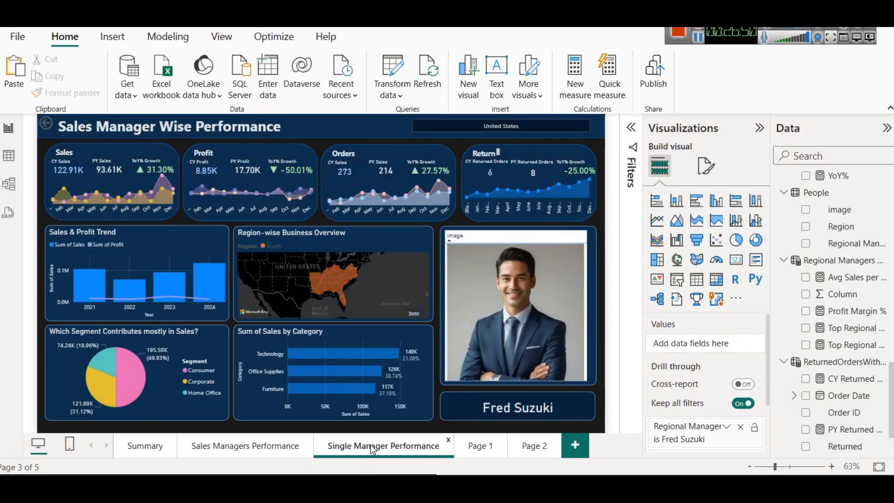